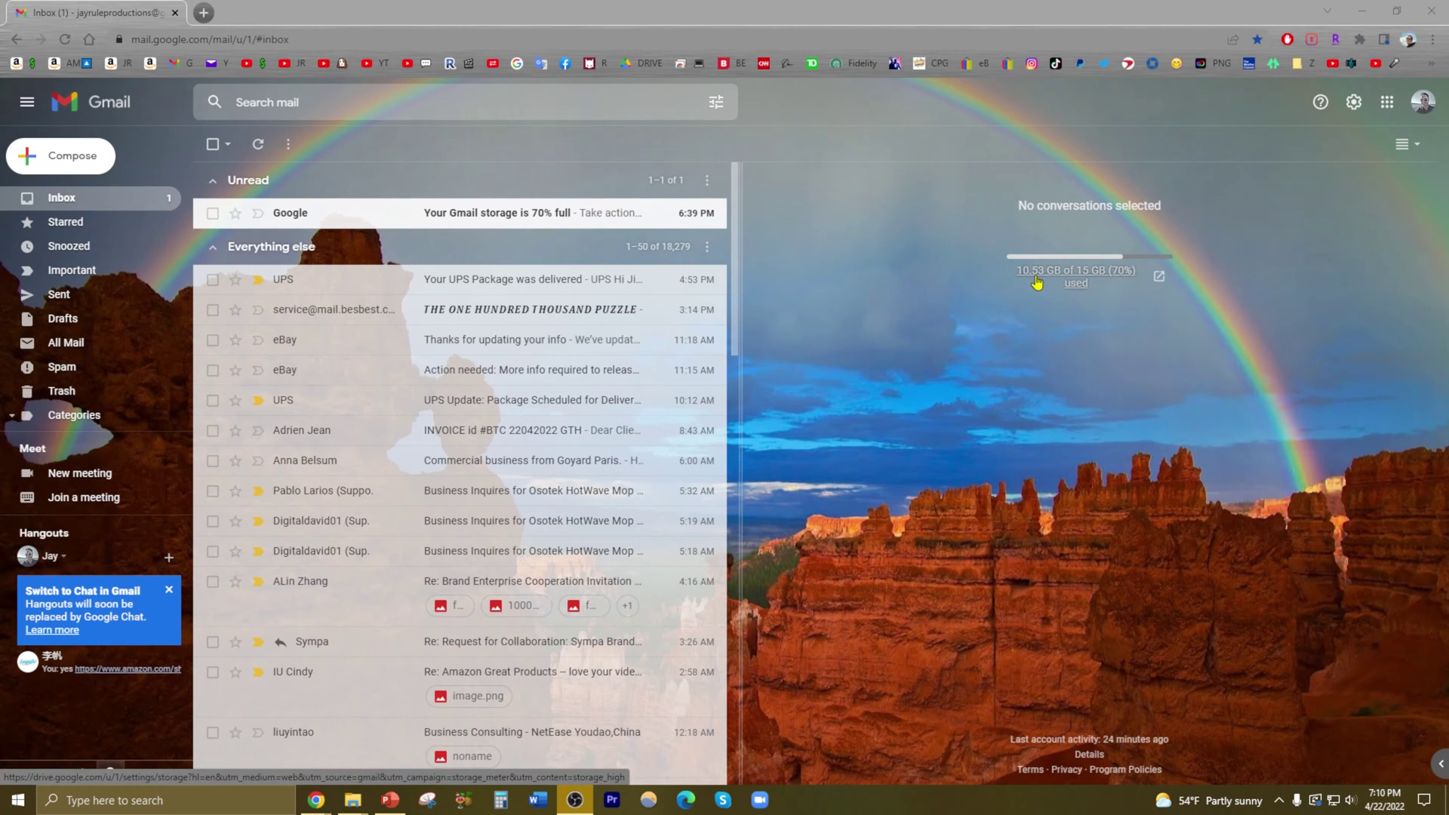
Read the 'Your Gmail storage is 70% full' warning email from Google
{"action": "left_click", "coordinate": [556, 214]}
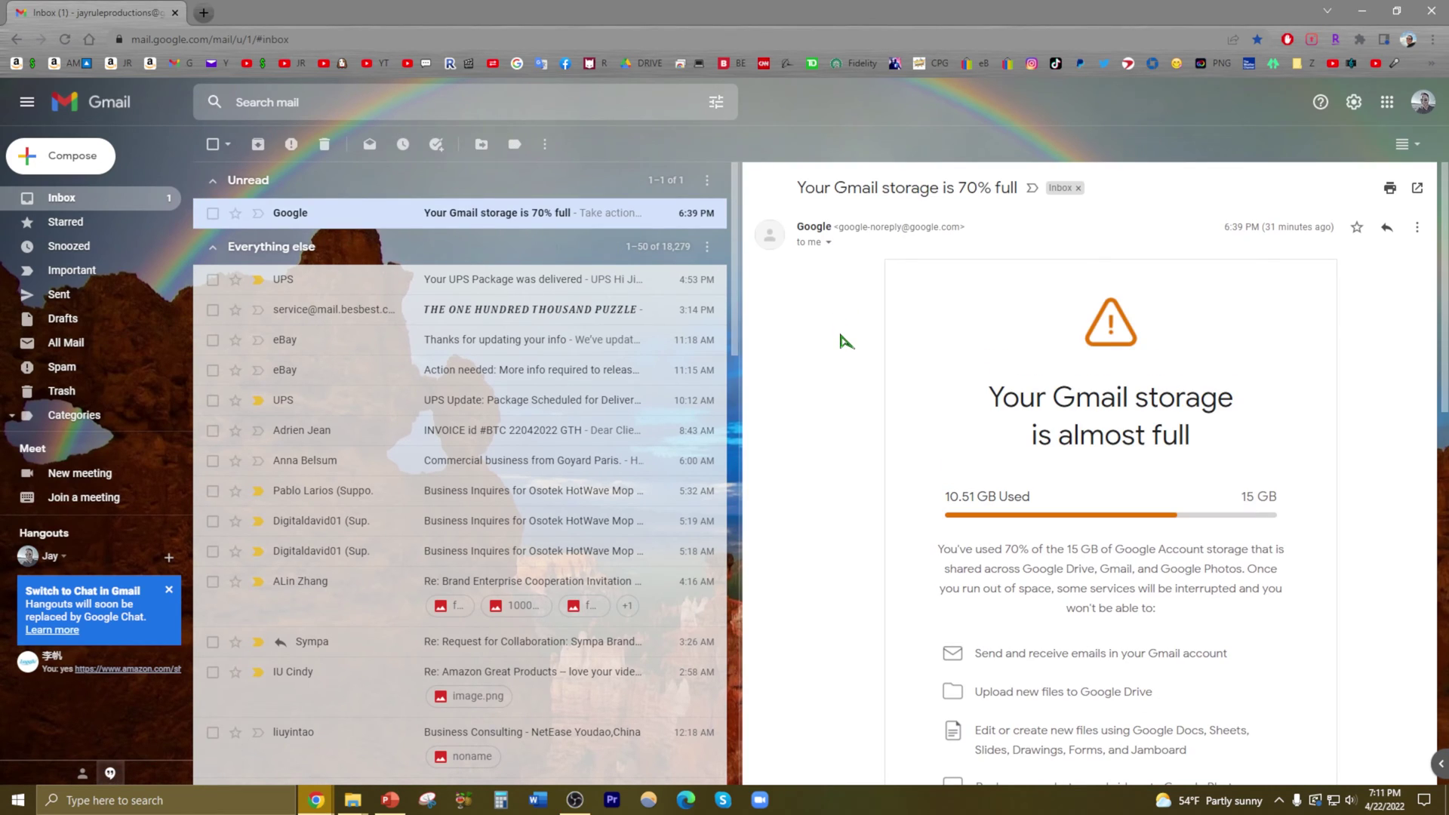
{"action": "scroll", "coordinate": [841, 339], "scroll_direction": "down", "scroll_amount": 2}
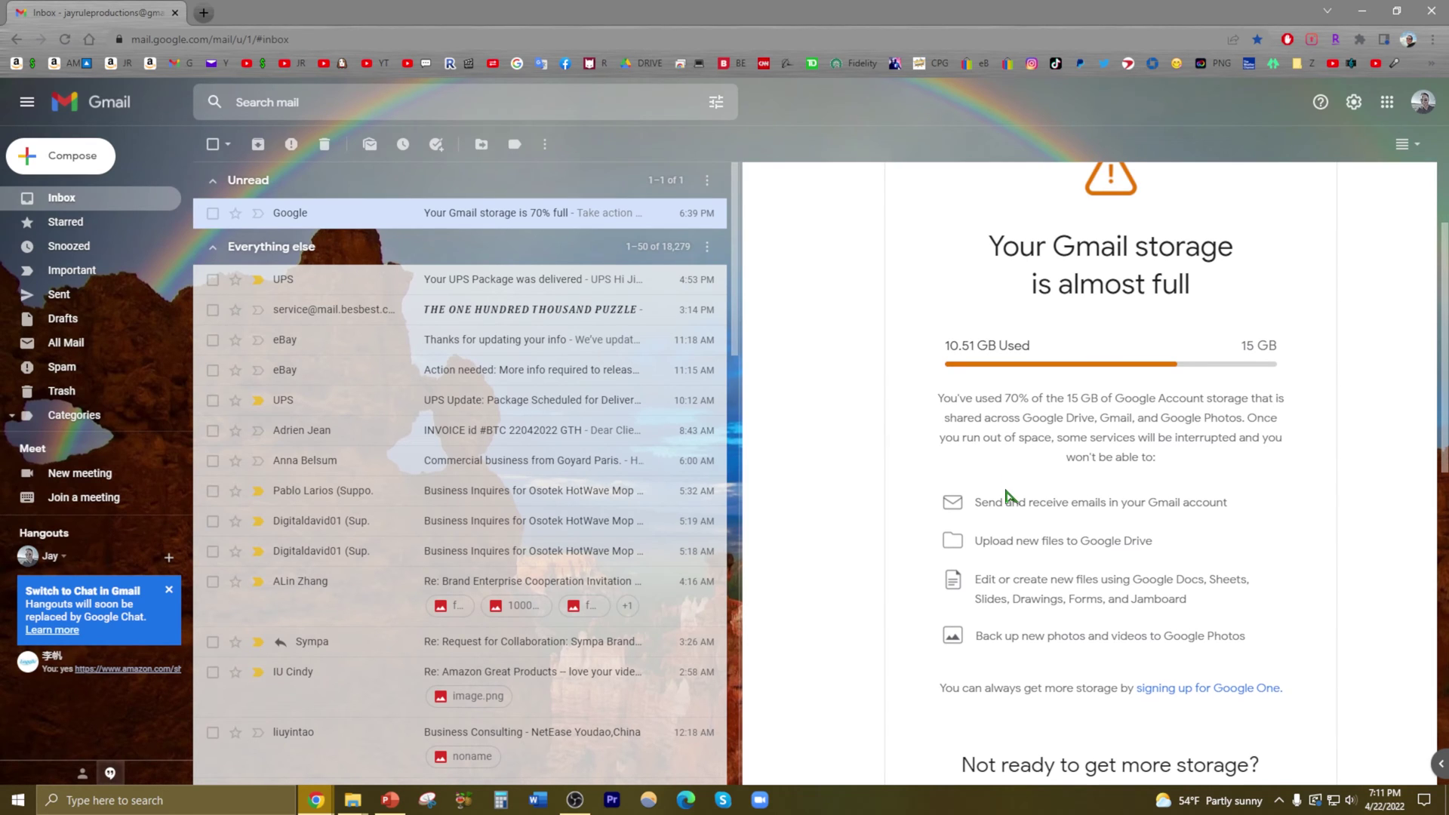
{"action": "scroll", "coordinate": [1005, 498], "scroll_direction": "down", "scroll_amount": 1}
{"action": "scroll", "coordinate": [1006, 498], "scroll_direction": "down", "scroll_amount": 1}
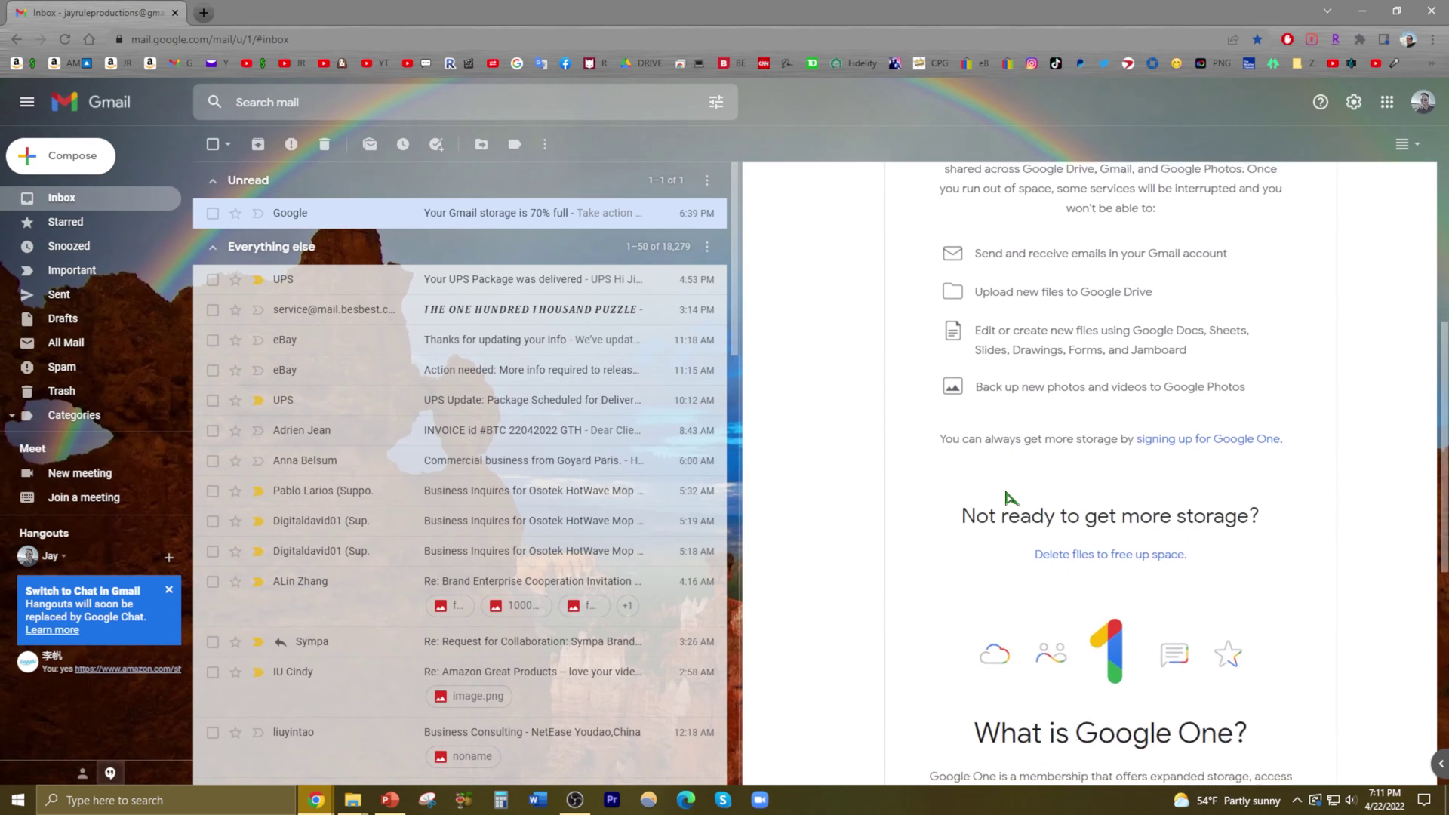
{"action": "scroll", "coordinate": [1005, 498], "scroll_direction": "down", "scroll_amount": 1}
{"action": "scroll", "coordinate": [1006, 499], "scroll_direction": "down", "scroll_amount": 1}
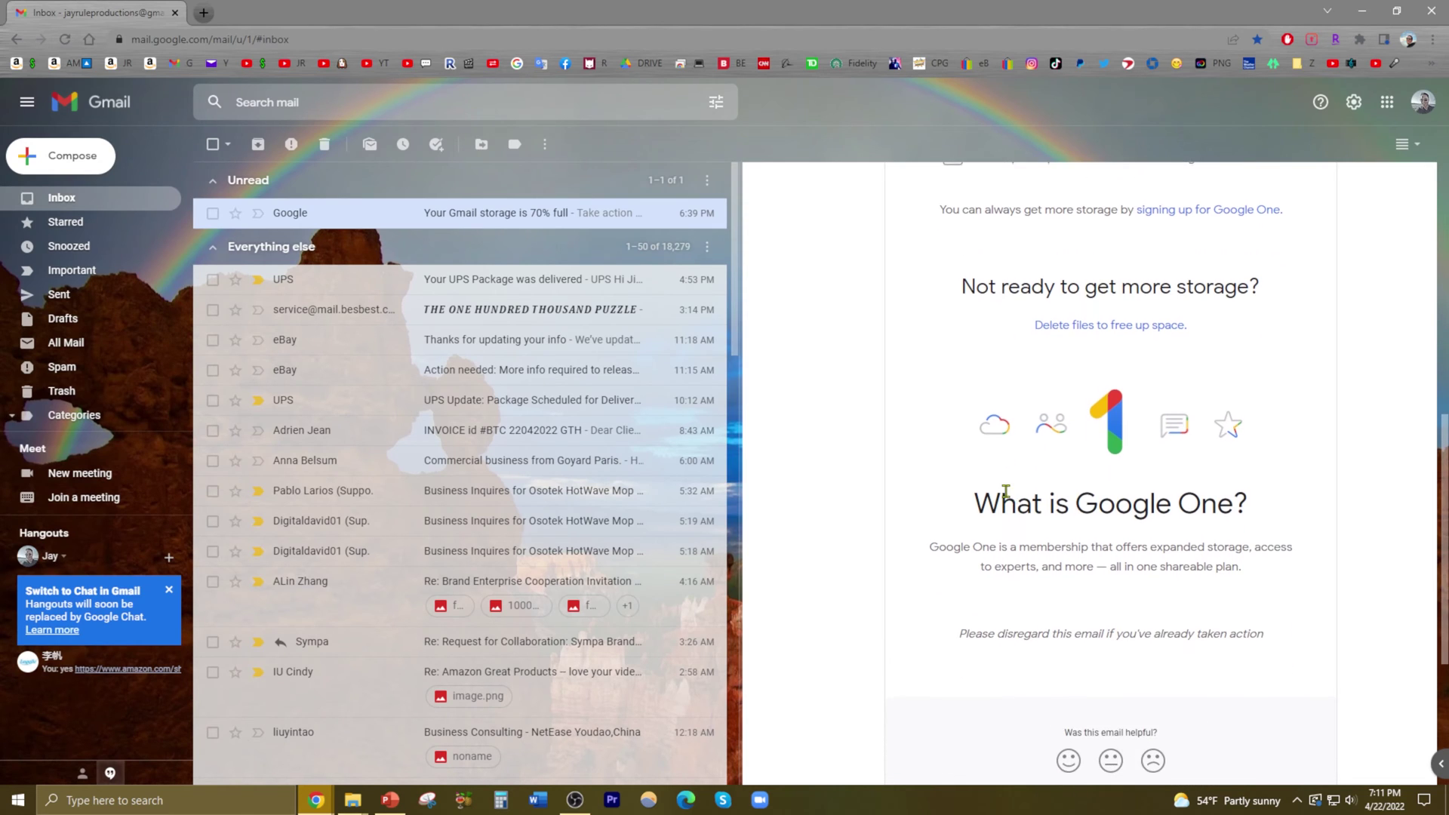
{"action": "scroll", "coordinate": [1005, 492], "scroll_direction": "down", "scroll_amount": 1}
{"action": "scroll", "coordinate": [1005, 492], "scroll_direction": "down", "scroll_amount": 1}
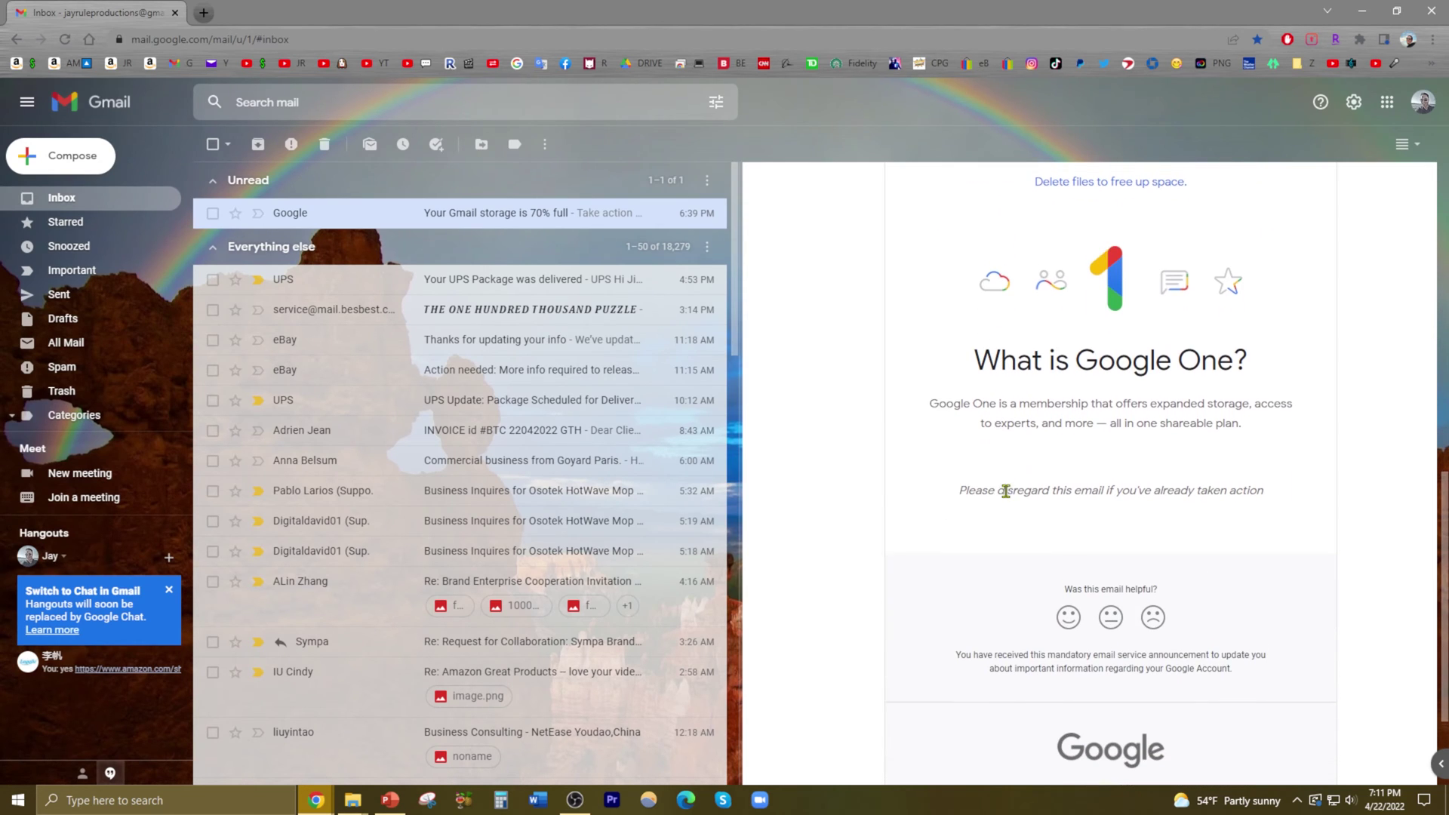
{"action": "scroll", "coordinate": [1006, 491], "scroll_direction": "up", "scroll_amount": 2}
{"action": "scroll", "coordinate": [1006, 492], "scroll_direction": "up", "scroll_amount": 1}
{"action": "scroll", "coordinate": [1012, 496], "scroll_direction": "up", "scroll_amount": 1}
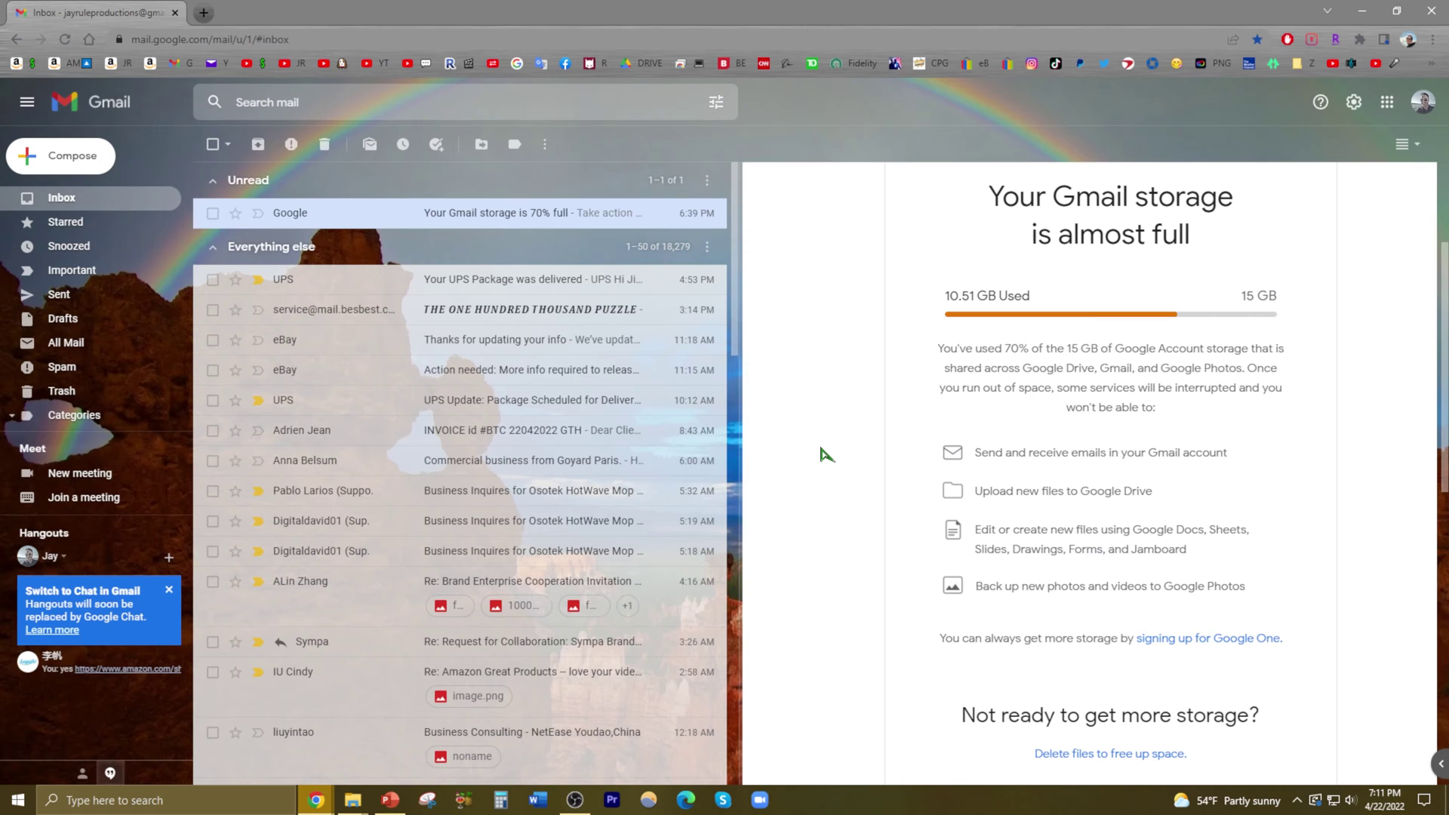
{"action": "scroll", "coordinate": [1381, 470], "scroll_direction": "up", "scroll_amount": 1}
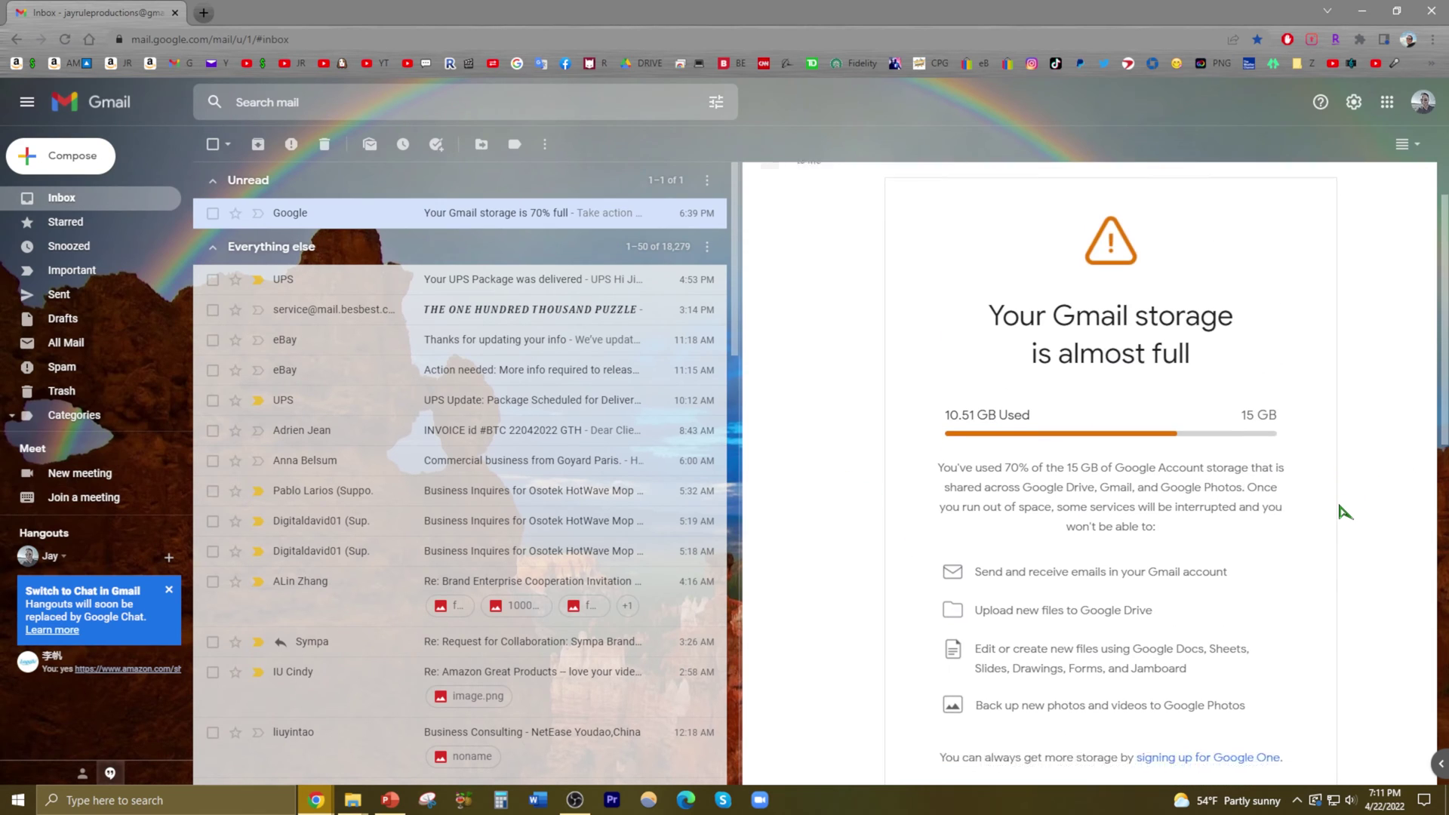
{"action": "scroll", "coordinate": [1340, 508], "scroll_direction": "down", "scroll_amount": 1}
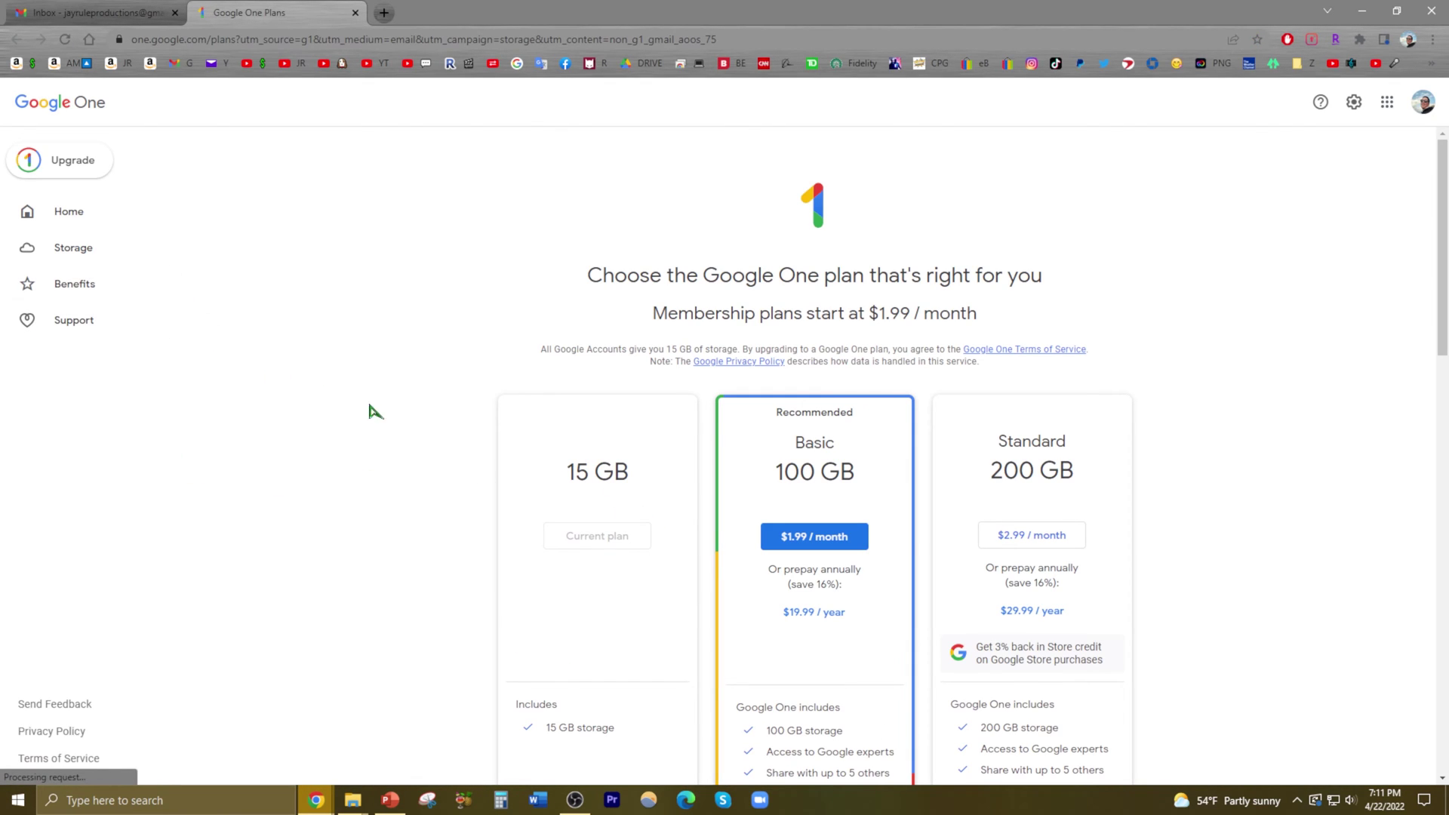
{"action": "scroll", "coordinate": [398, 420], "scroll_direction": "down", "scroll_amount": 1}
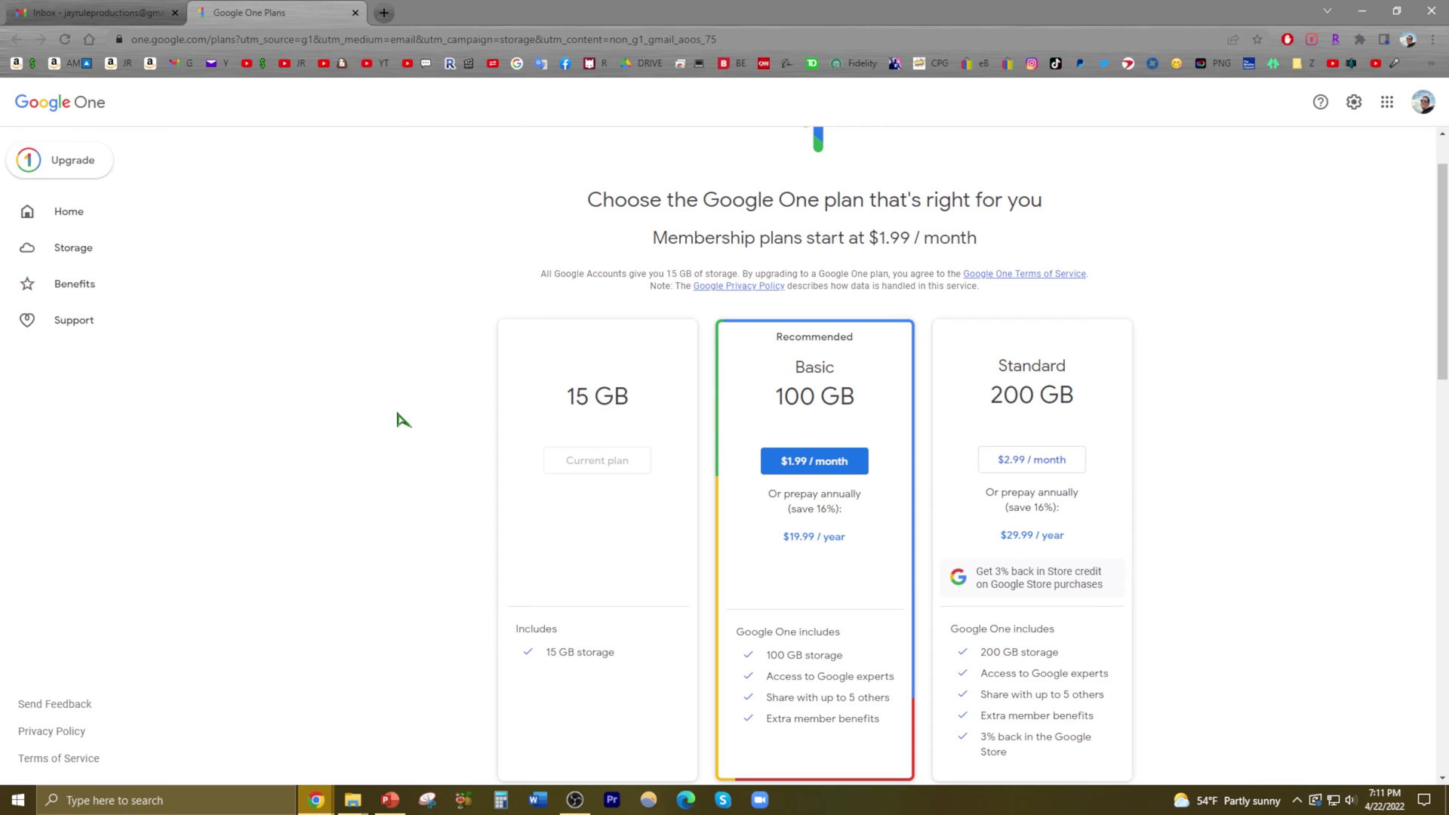
{"action": "scroll", "coordinate": [397, 420], "scroll_direction": "down", "scroll_amount": 1}
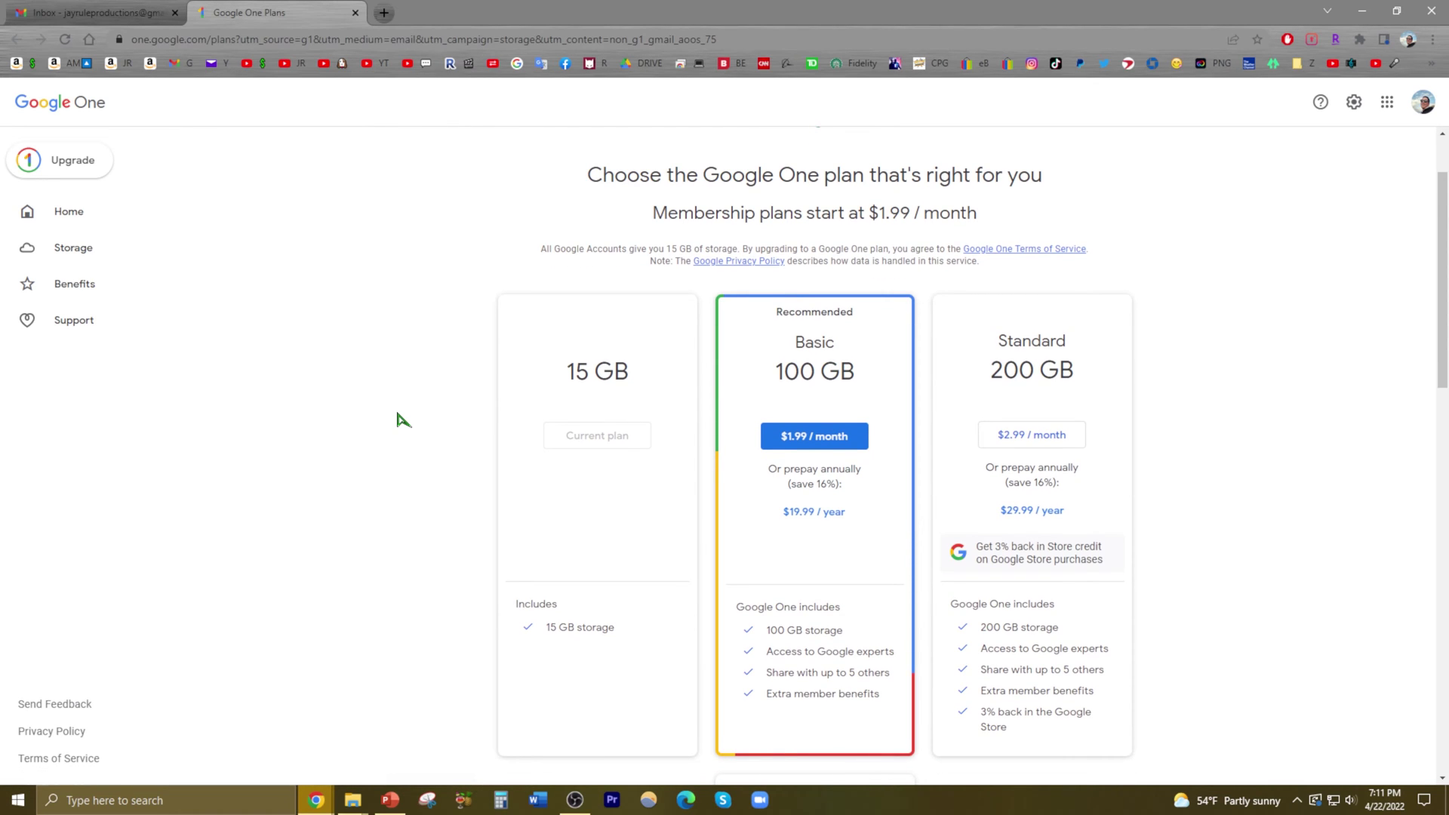
{"action": "scroll", "coordinate": [398, 420], "scroll_direction": "down", "scroll_amount": 1}
{"action": "scroll", "coordinate": [398, 420], "scroll_direction": "down", "scroll_amount": 1}
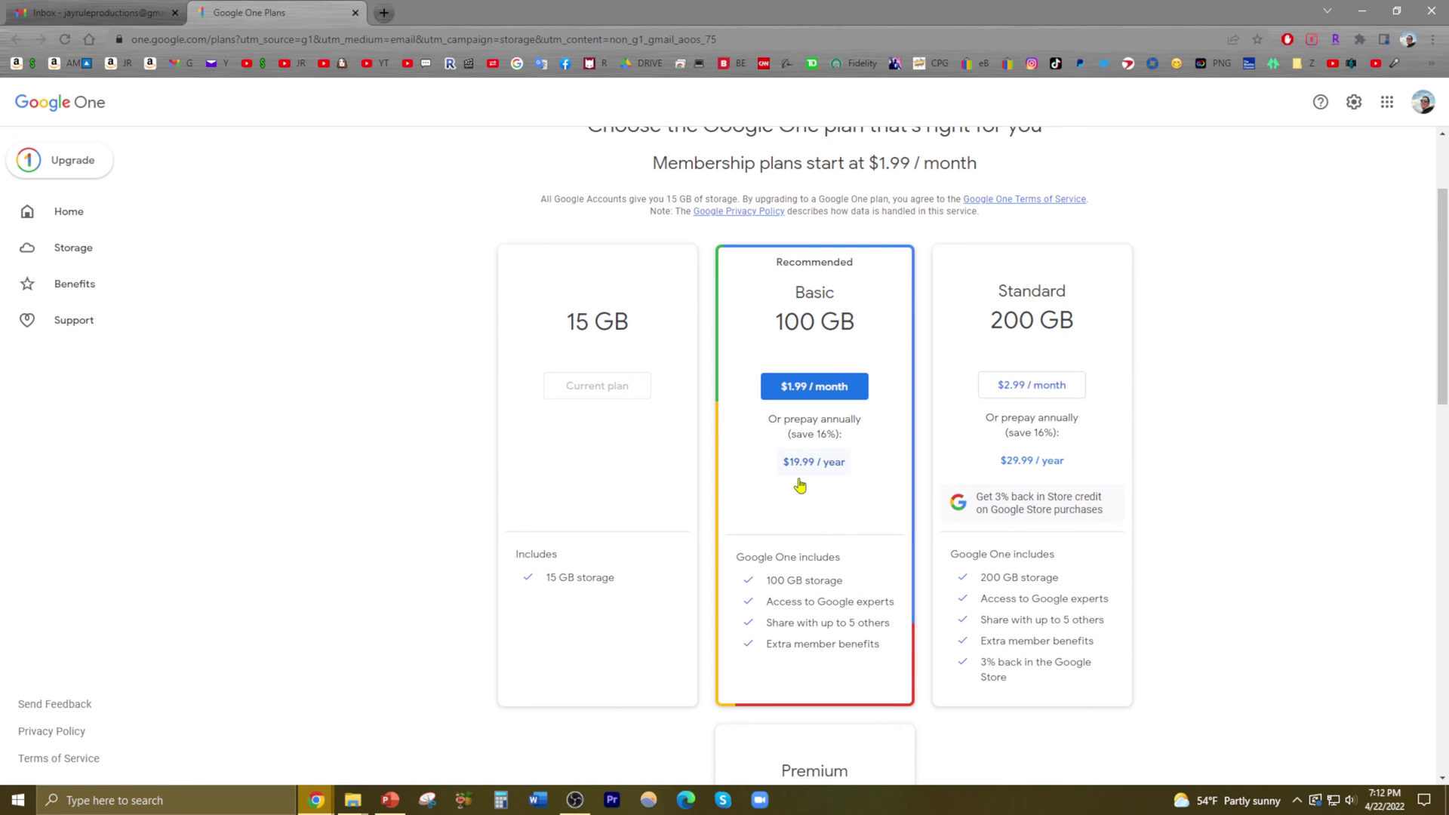
{"action": "scroll", "coordinate": [838, 483], "scroll_direction": "down", "scroll_amount": 1}
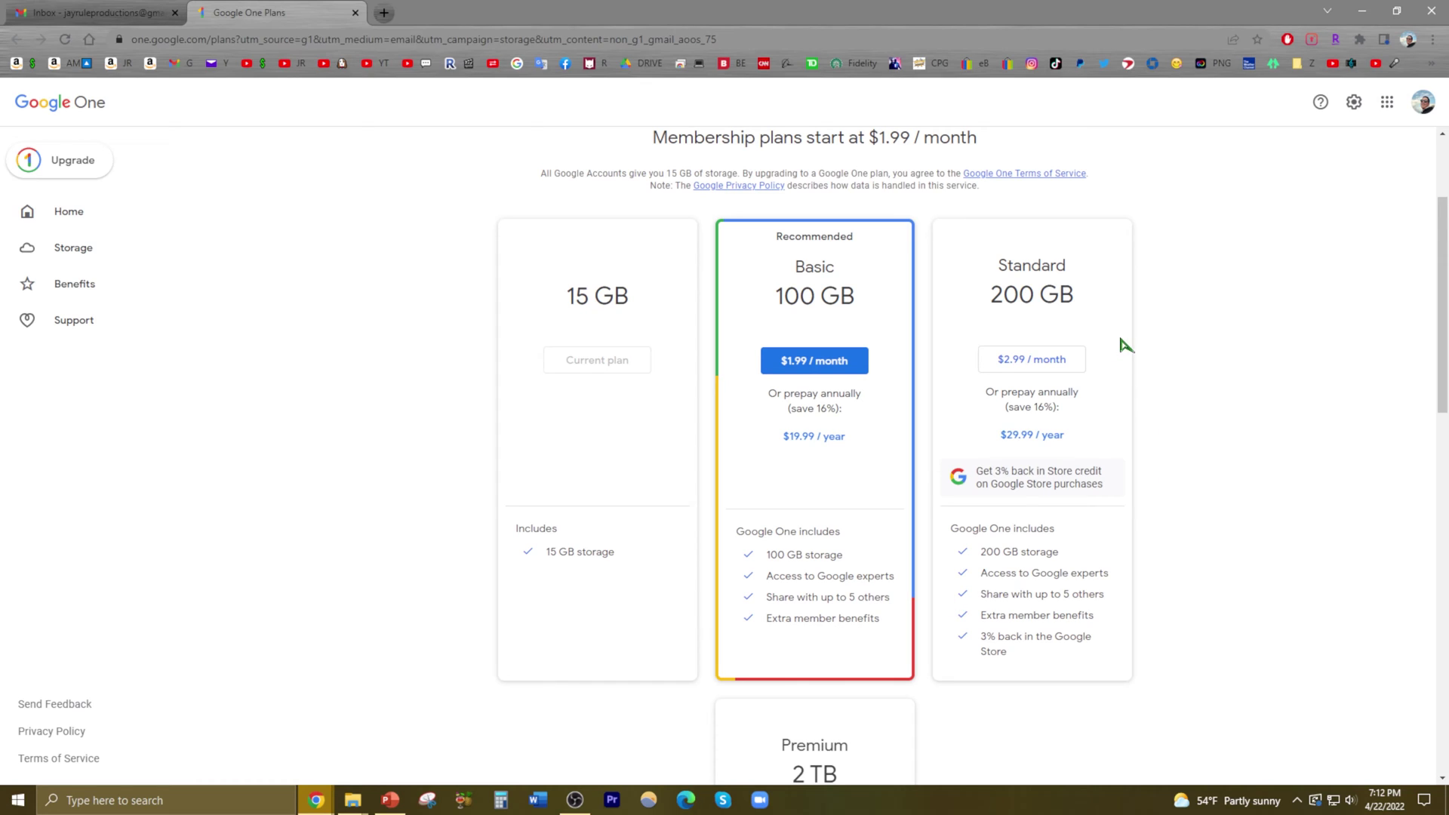
{"action": "scroll", "coordinate": [1127, 346], "scroll_direction": "down", "scroll_amount": 1}
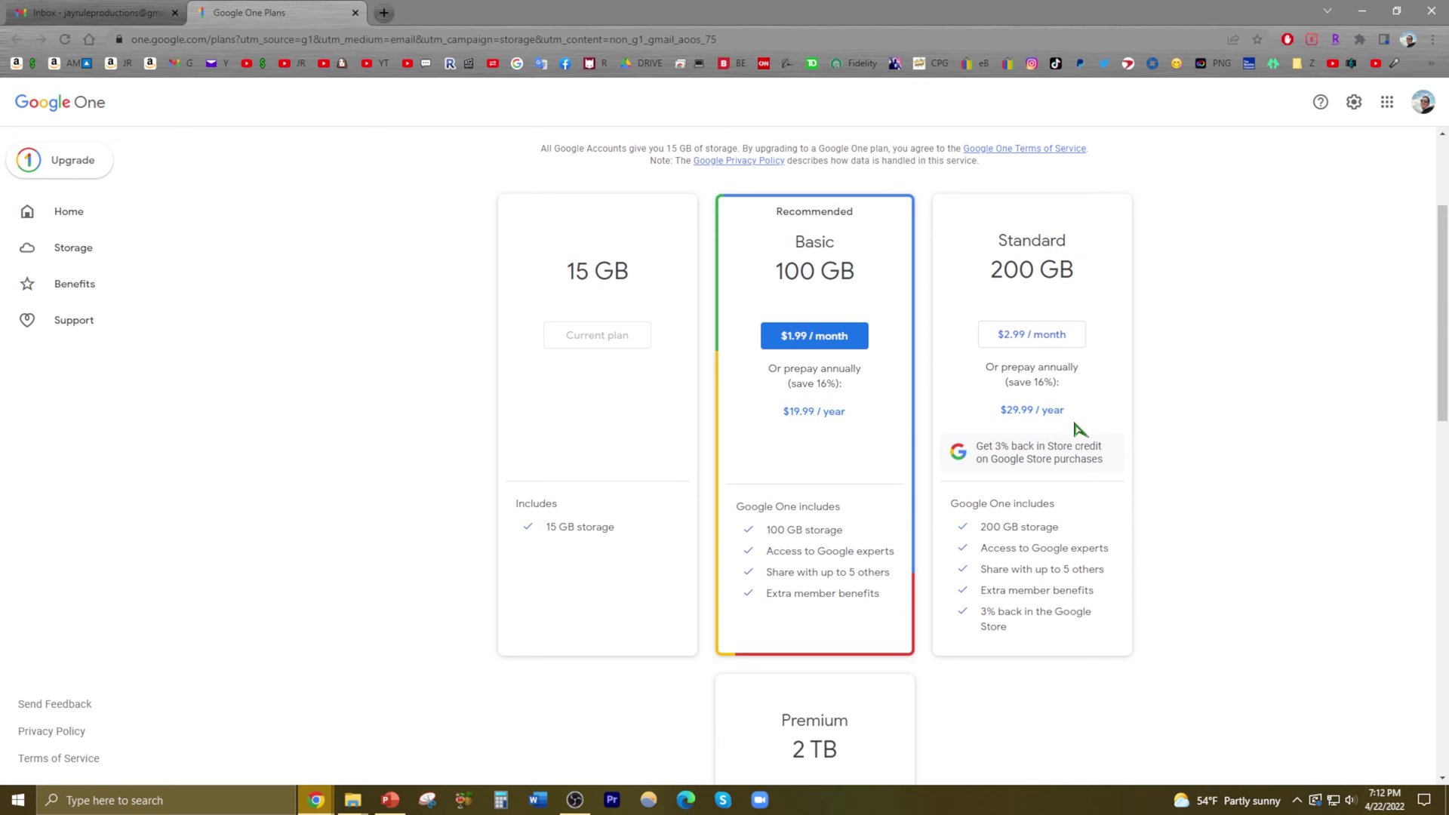
{"action": "scroll", "coordinate": [1077, 428], "scroll_direction": "down", "scroll_amount": 2}
{"action": "scroll", "coordinate": [1075, 422], "scroll_direction": "down", "scroll_amount": 2}
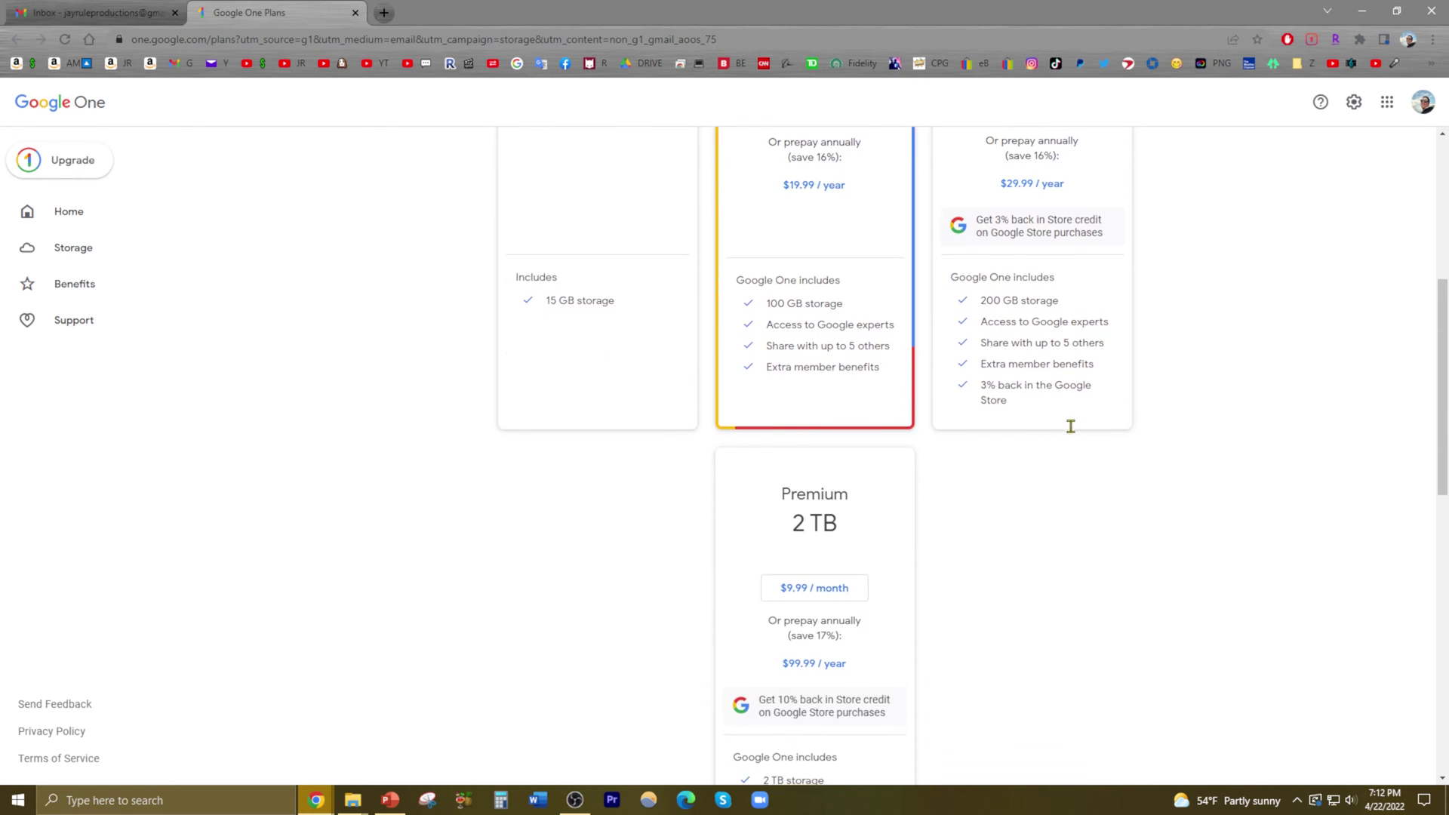
{"action": "scroll", "coordinate": [890, 540], "scroll_direction": "down", "scroll_amount": 1}
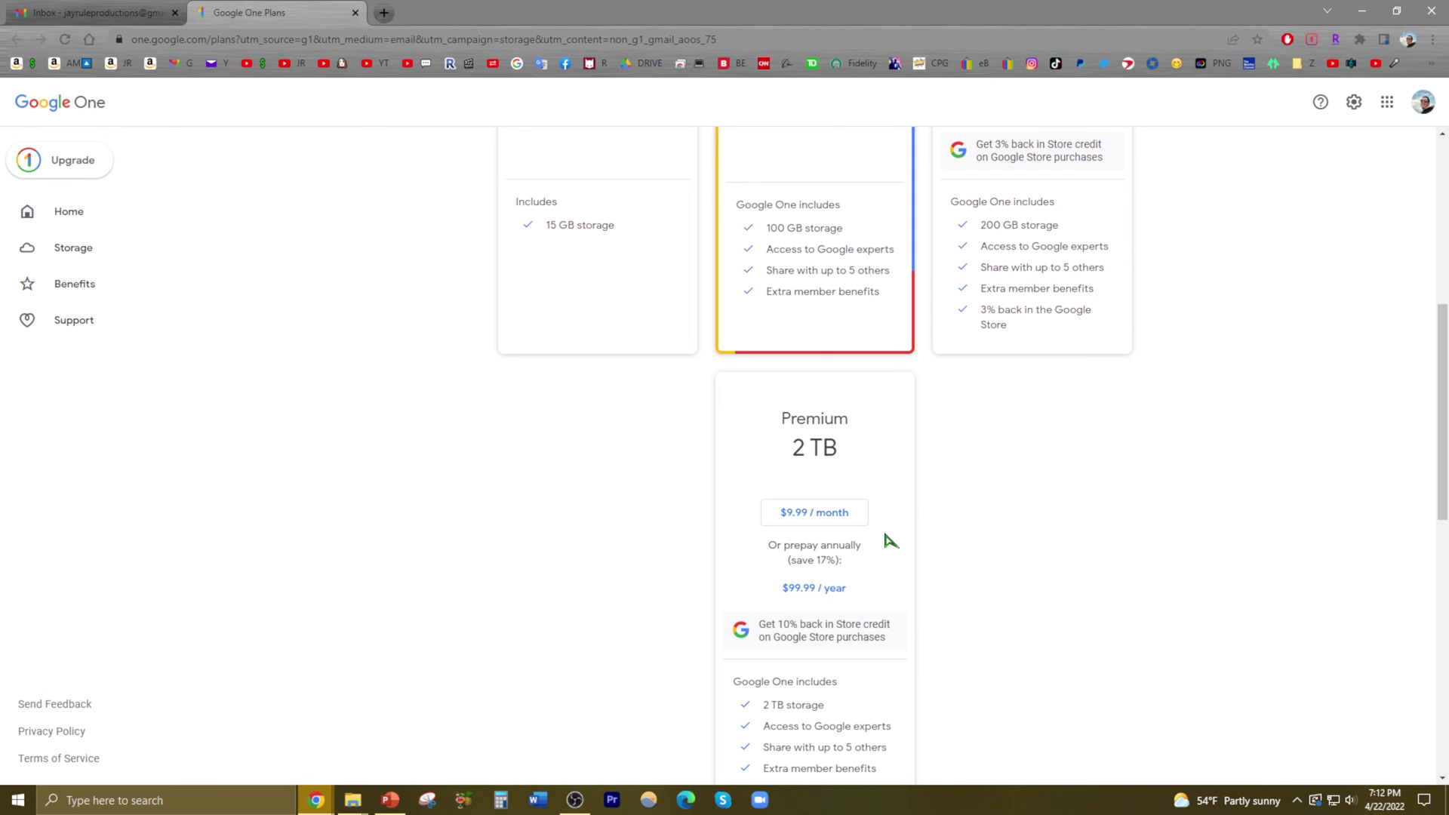
{"action": "scroll", "coordinate": [890, 540], "scroll_direction": "down", "scroll_amount": 1}
{"action": "scroll", "coordinate": [872, 475], "scroll_direction": "down", "scroll_amount": 1}
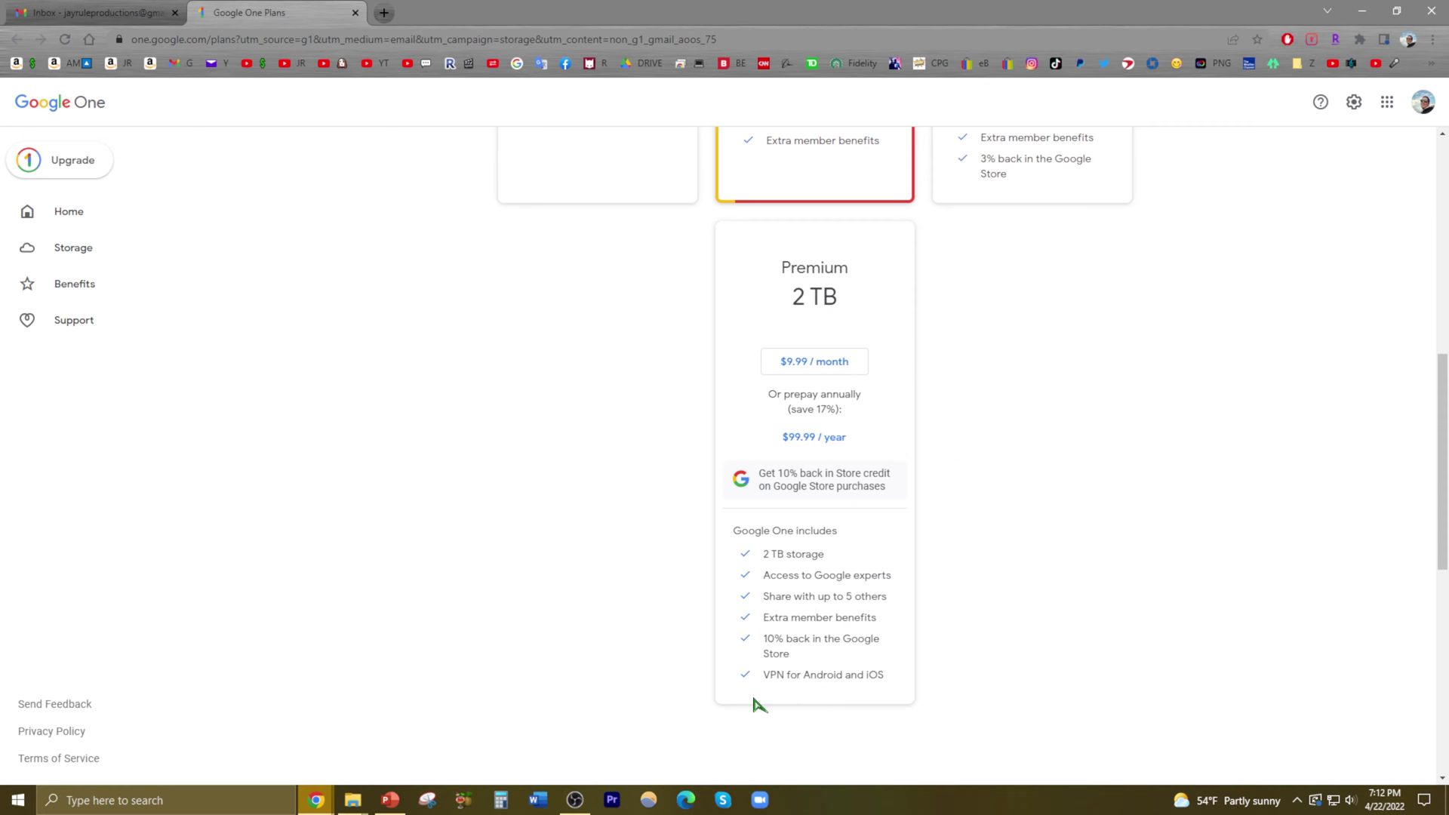
{"action": "scroll", "coordinate": [970, 666], "scroll_direction": "up", "scroll_amount": 3}
{"action": "scroll", "coordinate": [970, 667], "scroll_direction": "up", "scroll_amount": 5}
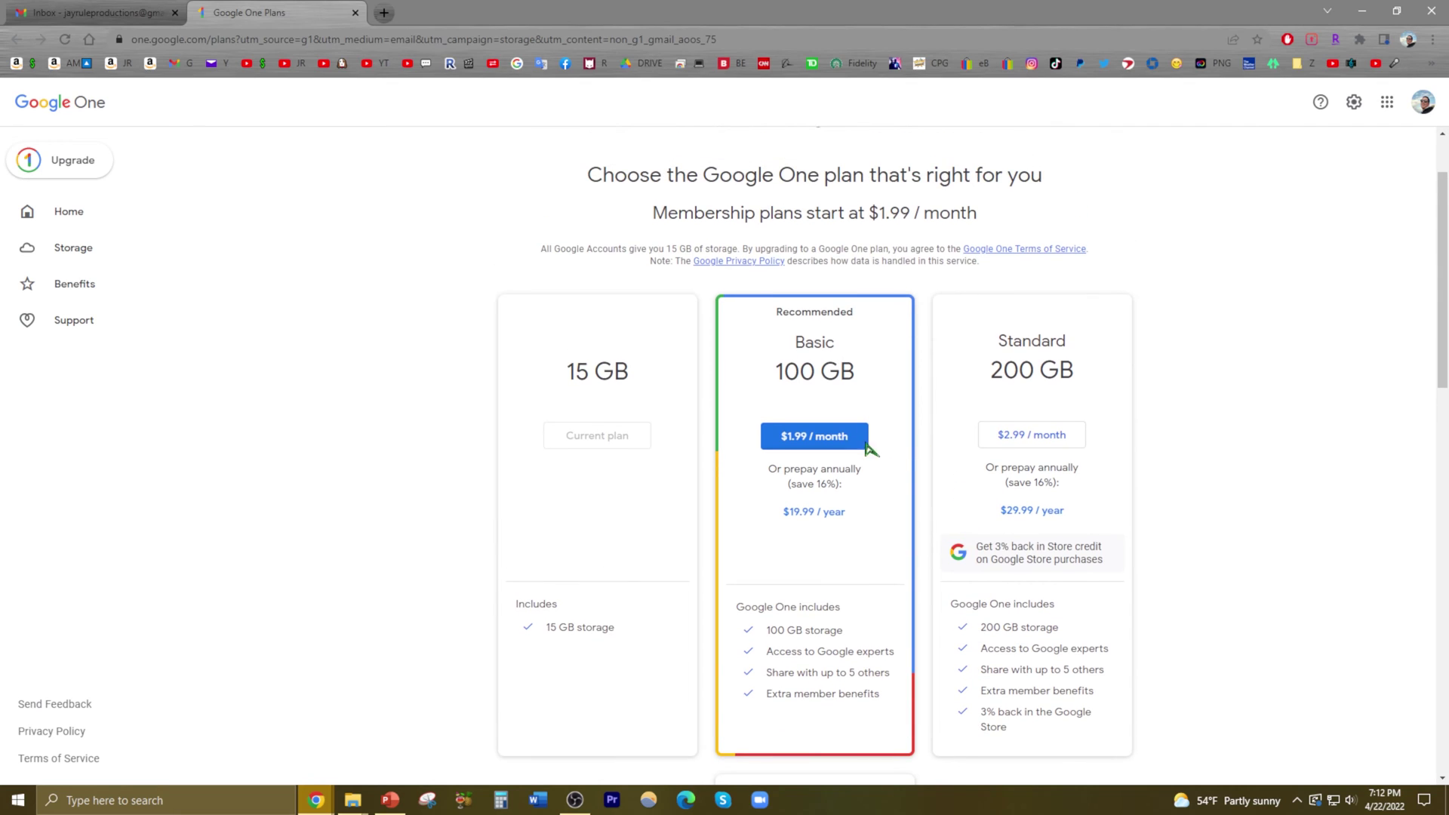
Choose the Basic 100 GB plan at $1.99 per month
{"action": "left_click", "coordinate": [845, 449]}
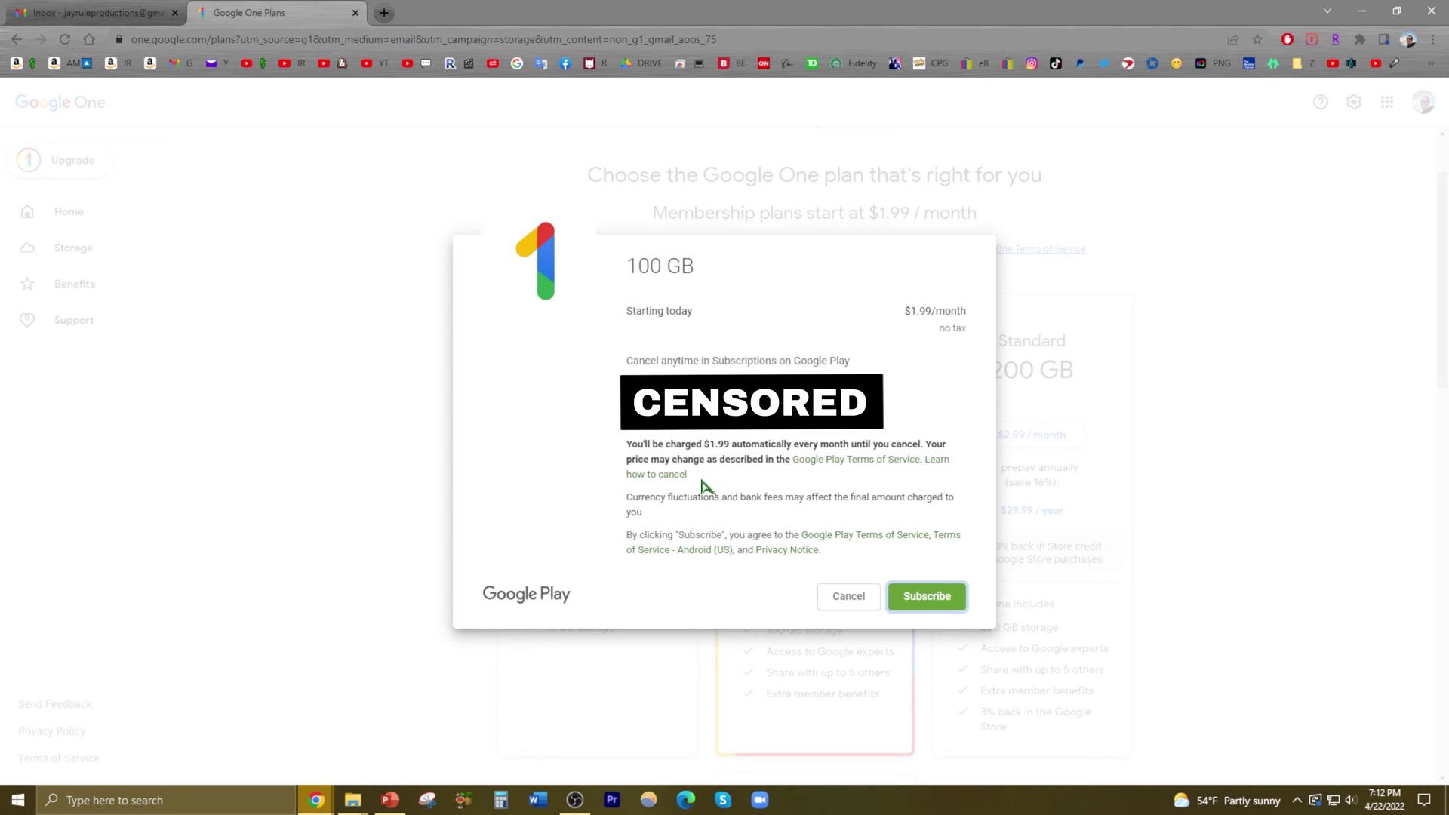
Confirm the Google Play subscription to the 100 GB plan at $1.99/month and dismiss the confirmation
{"action": "left_click", "coordinate": [925, 596]}
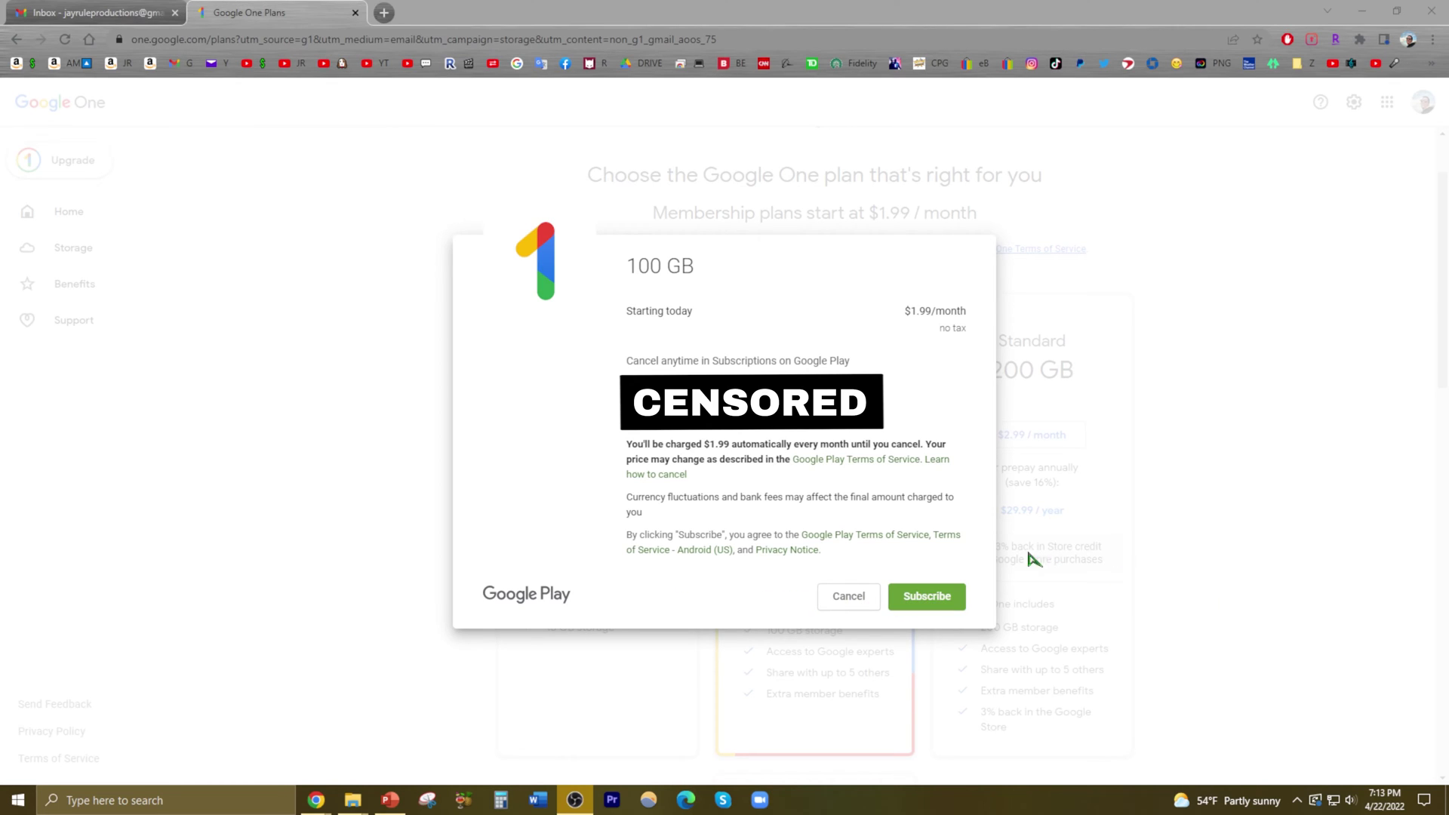
{"action": "left_click", "coordinate": [941, 607]}
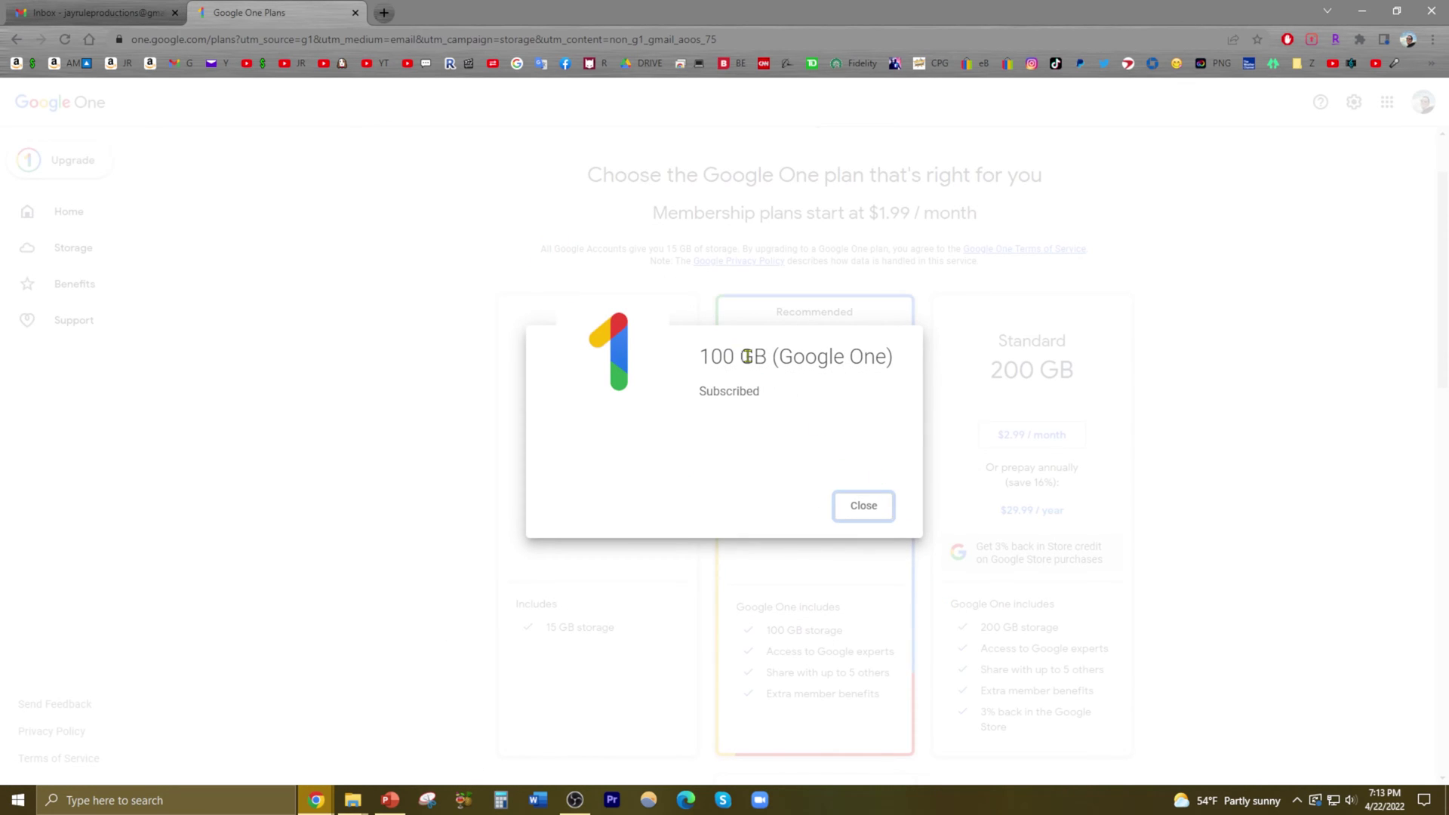
{"action": "left_click", "coordinate": [864, 507]}
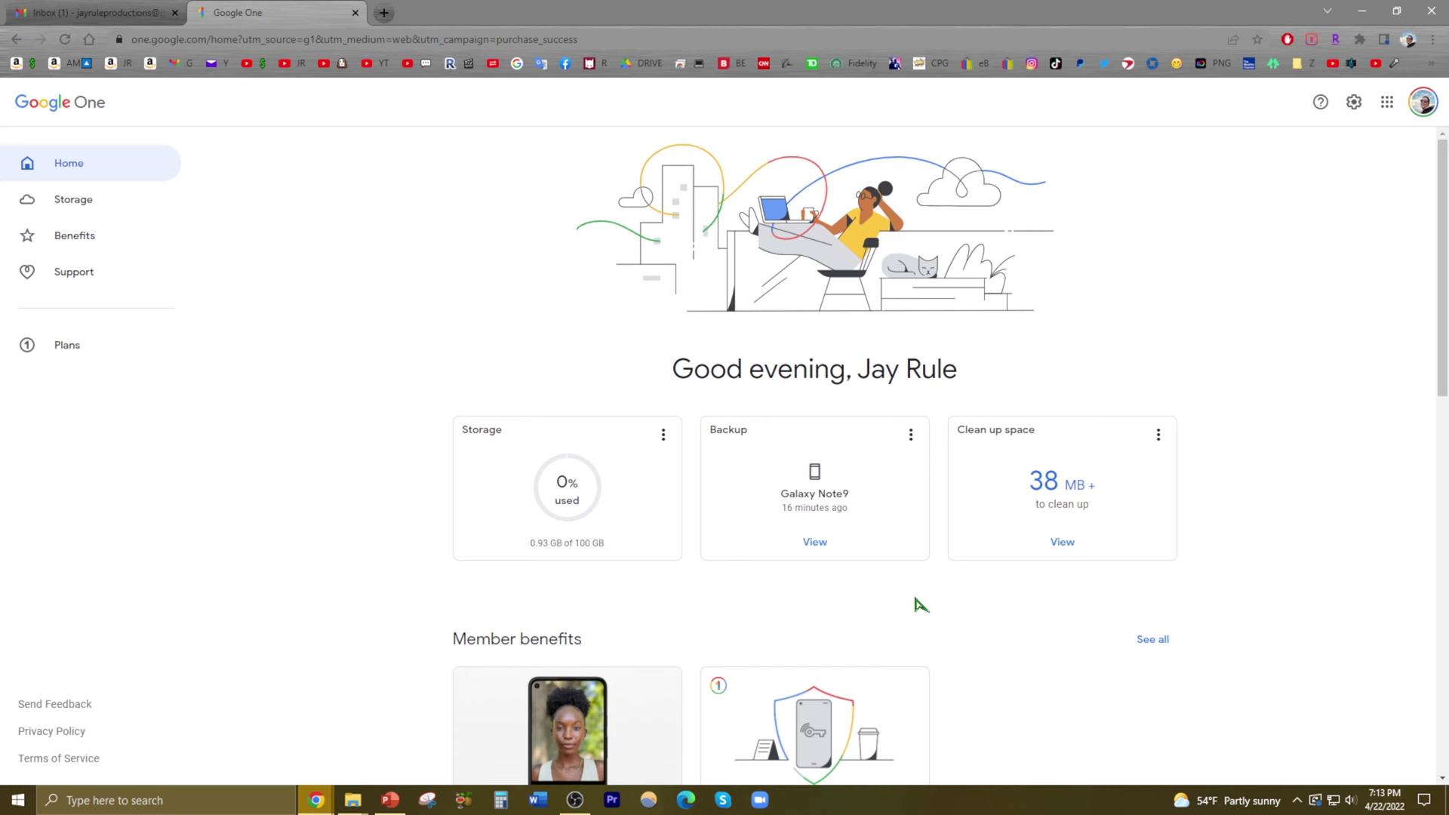
{"action": "scroll", "coordinate": [919, 605], "scroll_direction": "down", "scroll_amount": 2}
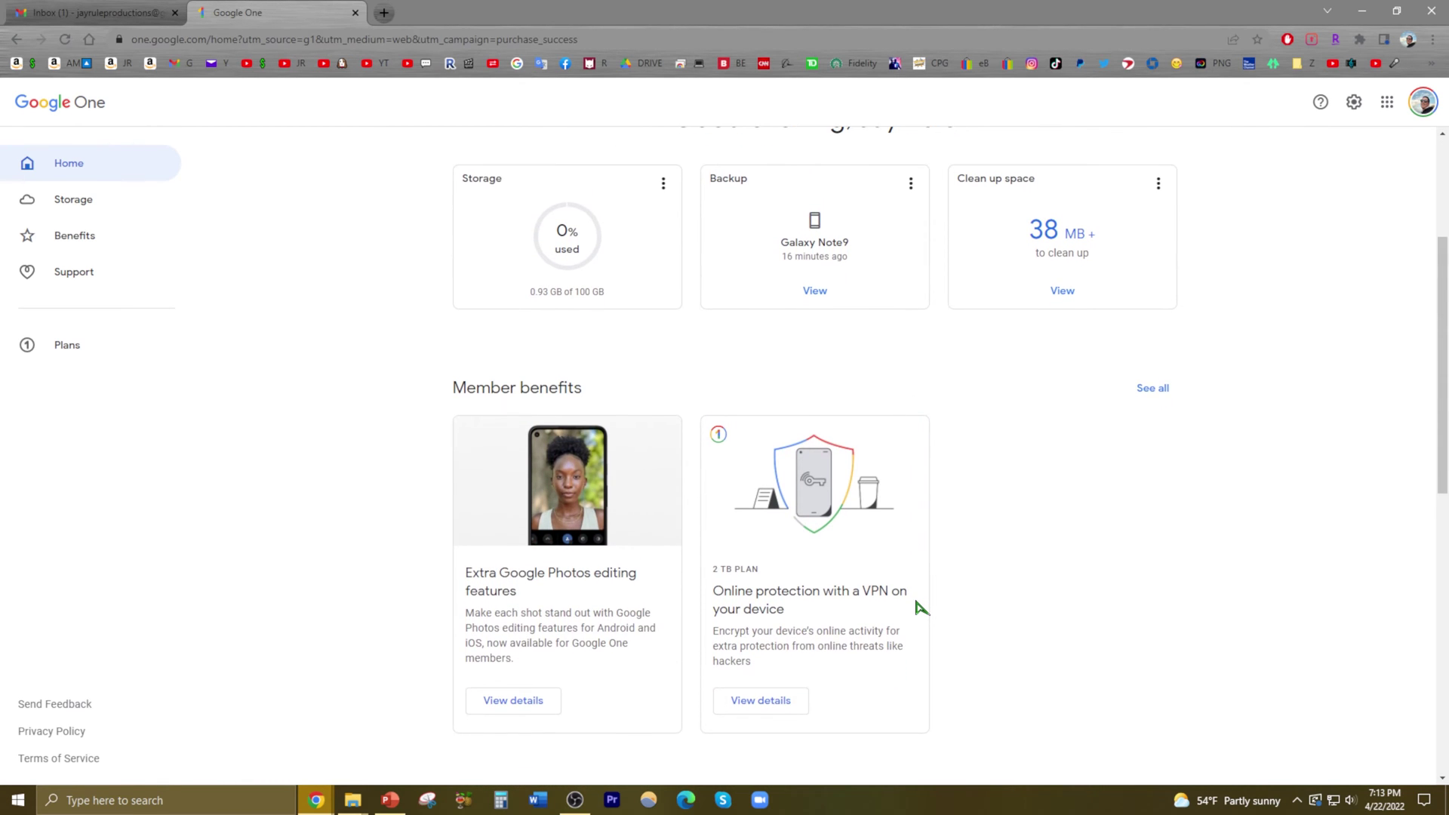
{"action": "scroll", "coordinate": [920, 621], "scroll_direction": "up", "scroll_amount": 2}
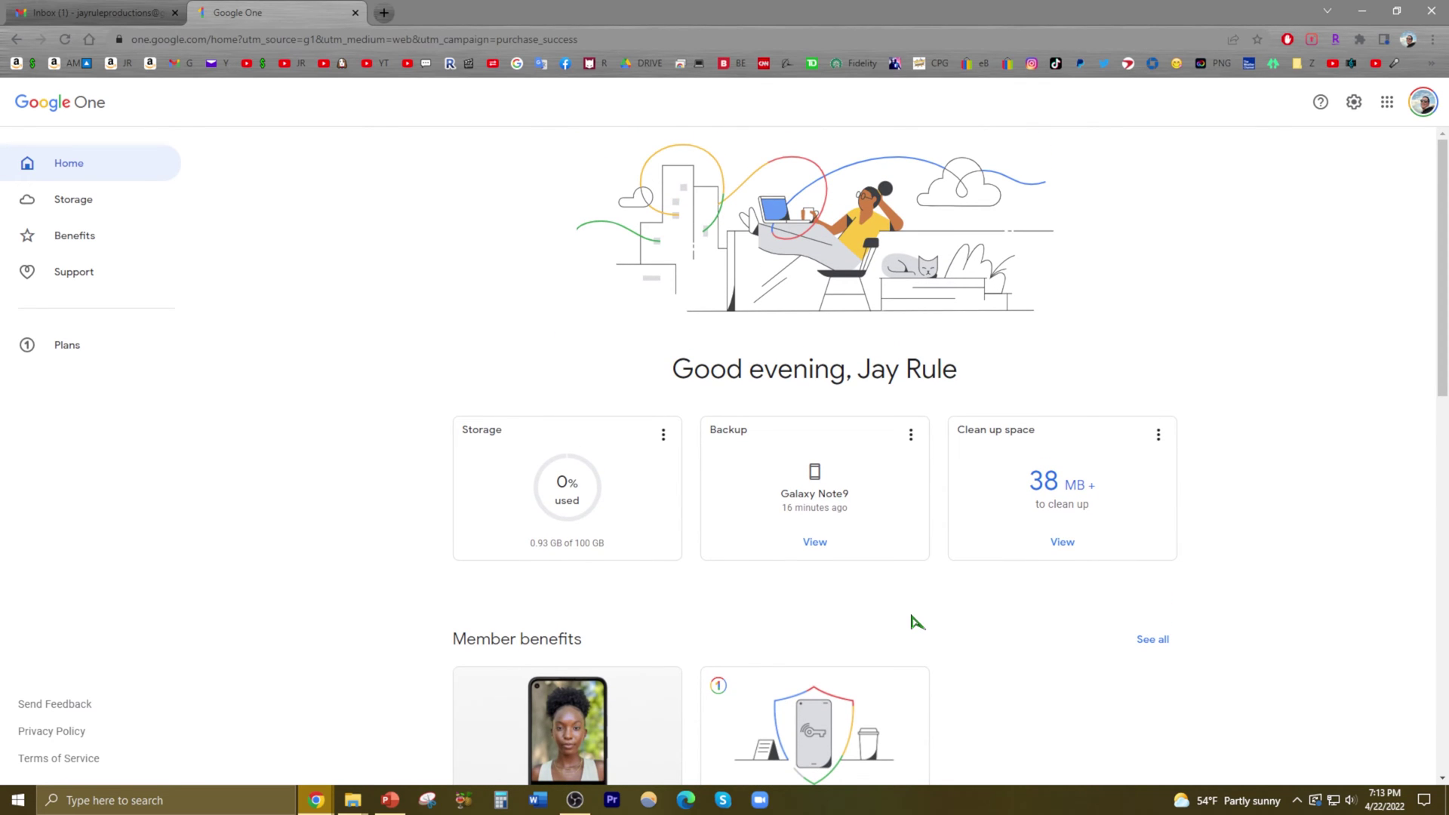
{"action": "scroll", "coordinate": [917, 621], "scroll_direction": "down", "scroll_amount": 2}
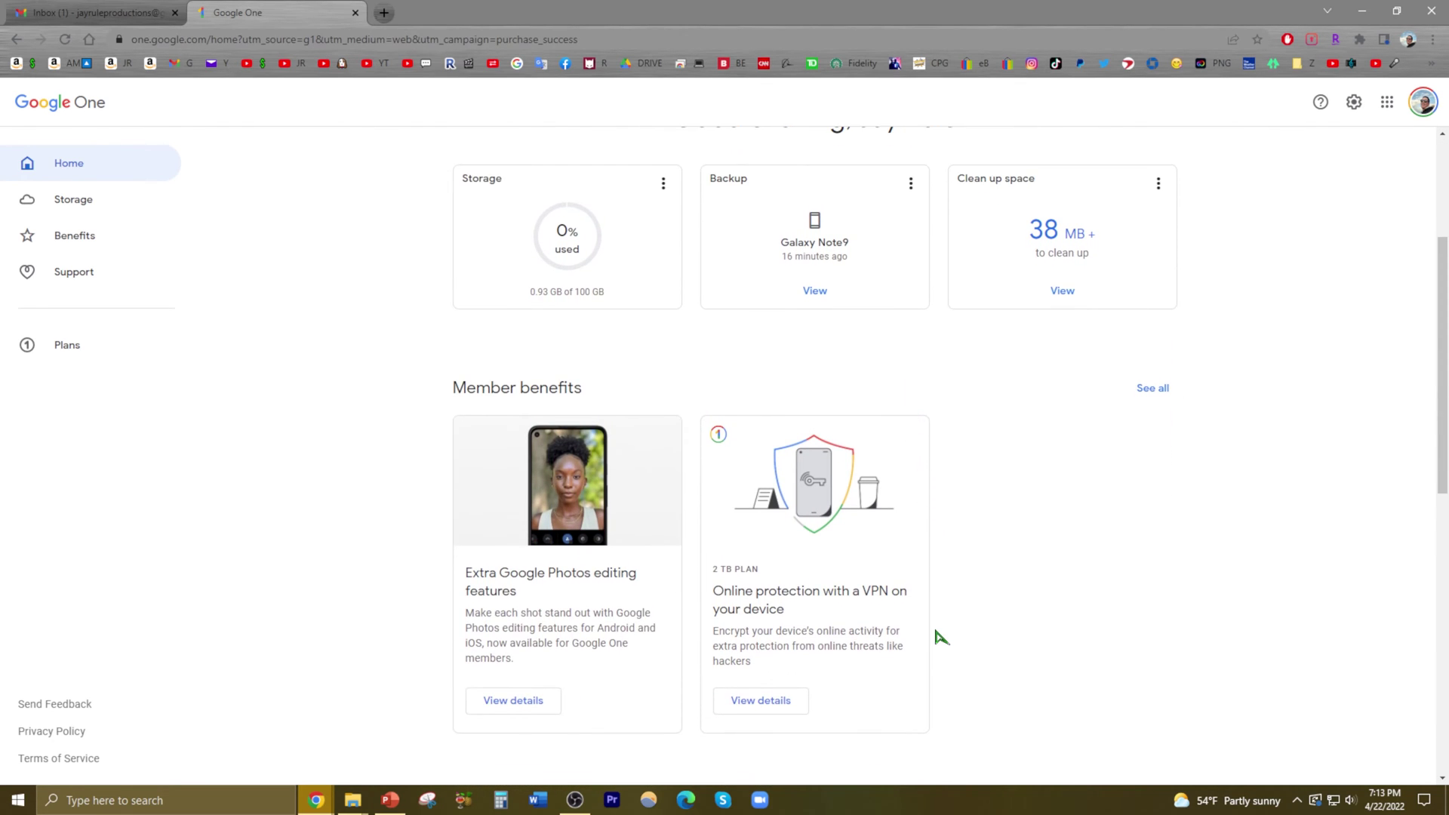
{"action": "scroll", "coordinate": [949, 640], "scroll_direction": "up", "scroll_amount": 2}
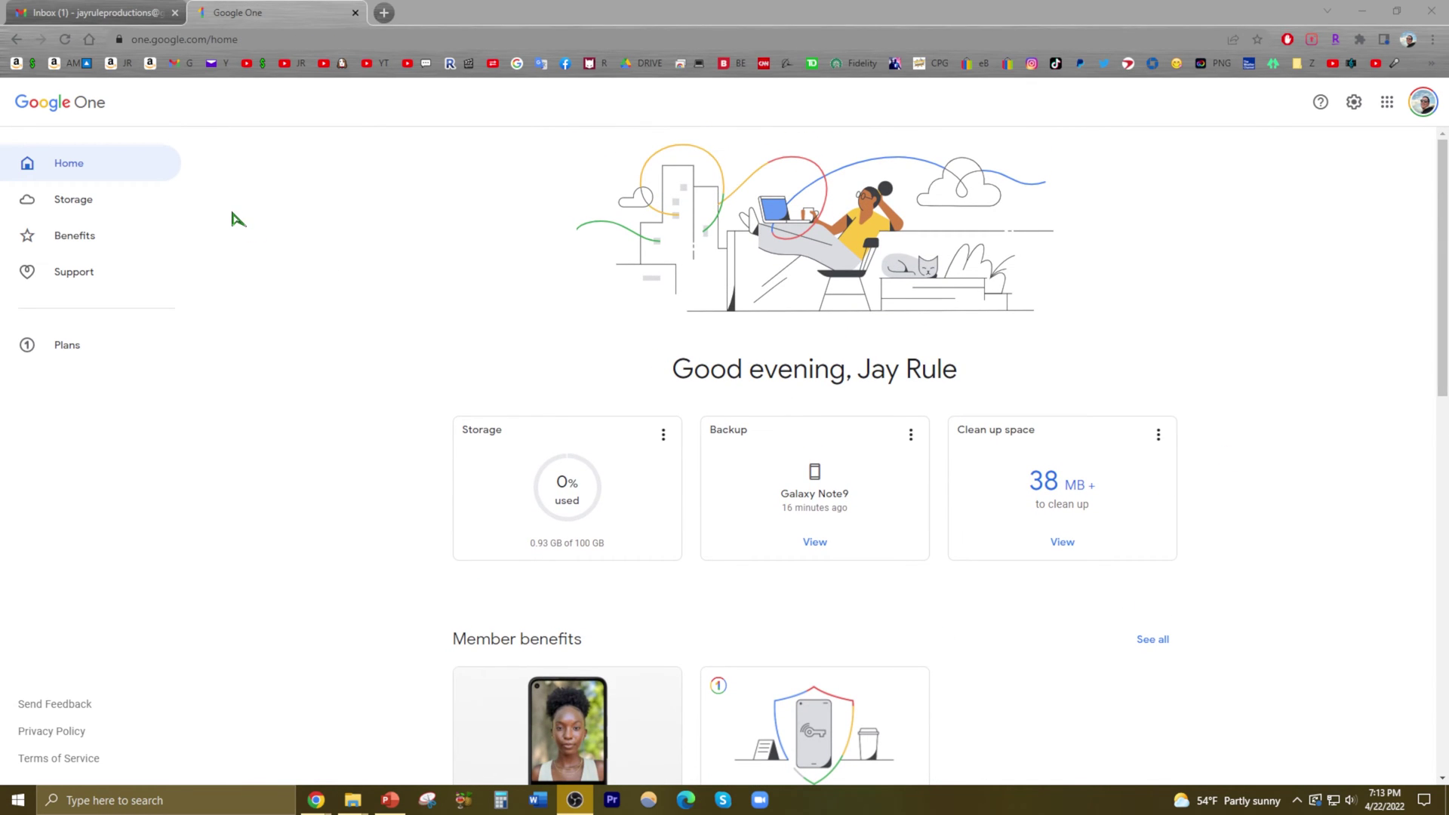
{"action": "scroll", "coordinate": [284, 253], "scroll_direction": "down", "scroll_amount": 1}
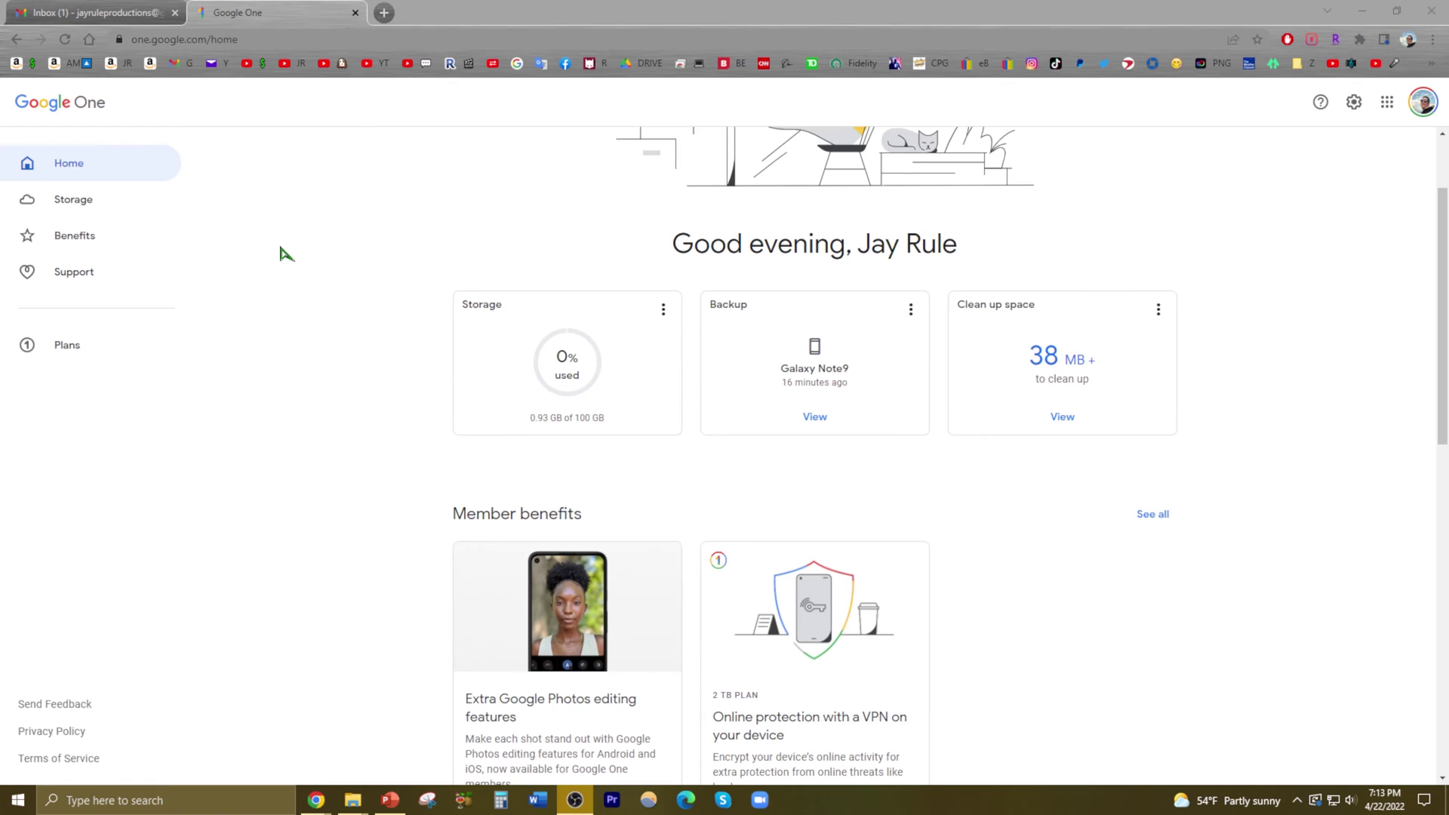
{"action": "scroll", "coordinate": [283, 252], "scroll_direction": "down", "scroll_amount": 2}
{"action": "scroll", "coordinate": [289, 255], "scroll_direction": "down", "scroll_amount": 2}
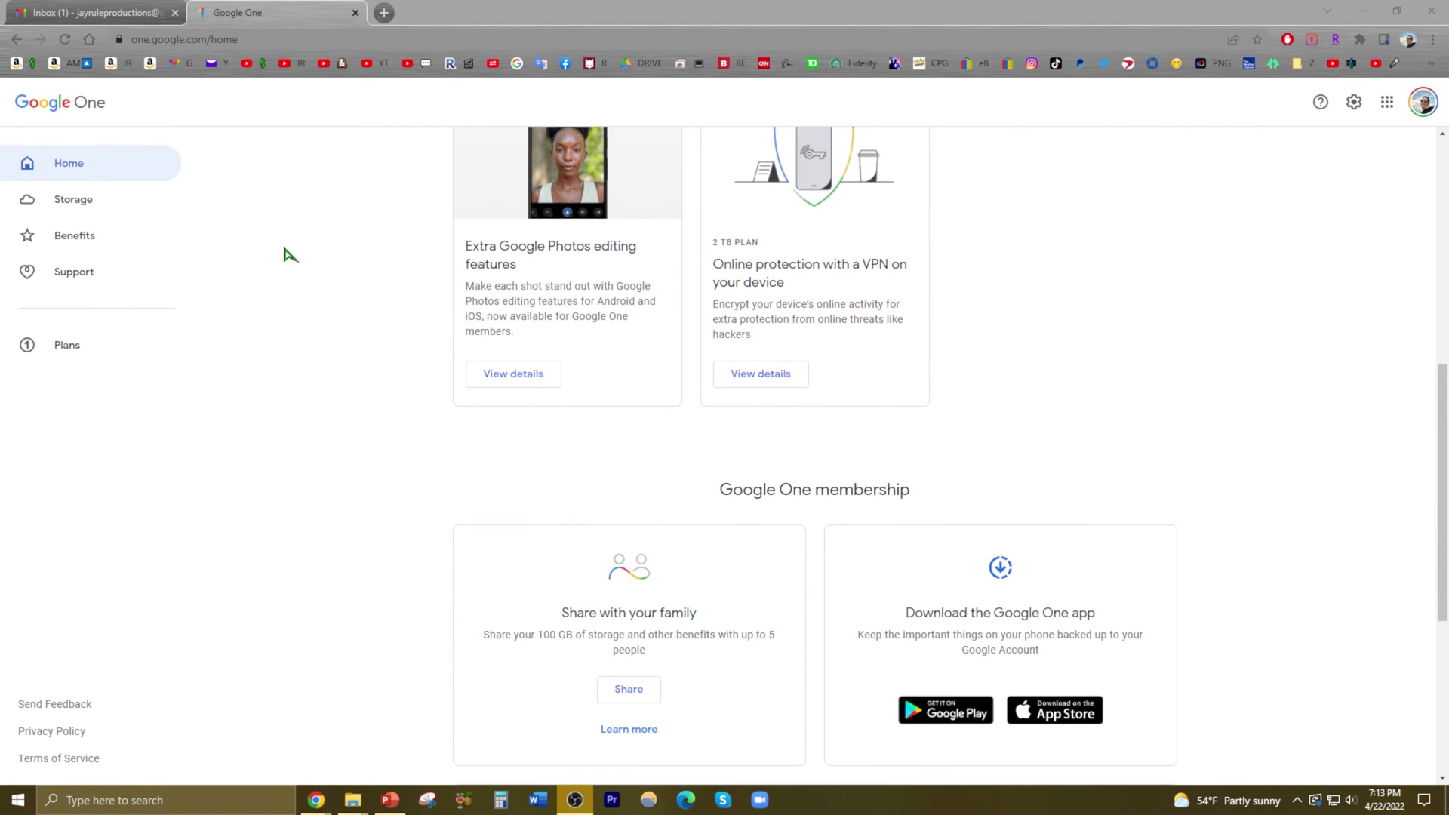
{"action": "scroll", "coordinate": [288, 255], "scroll_direction": "down", "scroll_amount": 1}
{"action": "scroll", "coordinate": [289, 254], "scroll_direction": "down", "scroll_amount": 1}
{"action": "scroll", "coordinate": [289, 255], "scroll_direction": "down", "scroll_amount": 1}
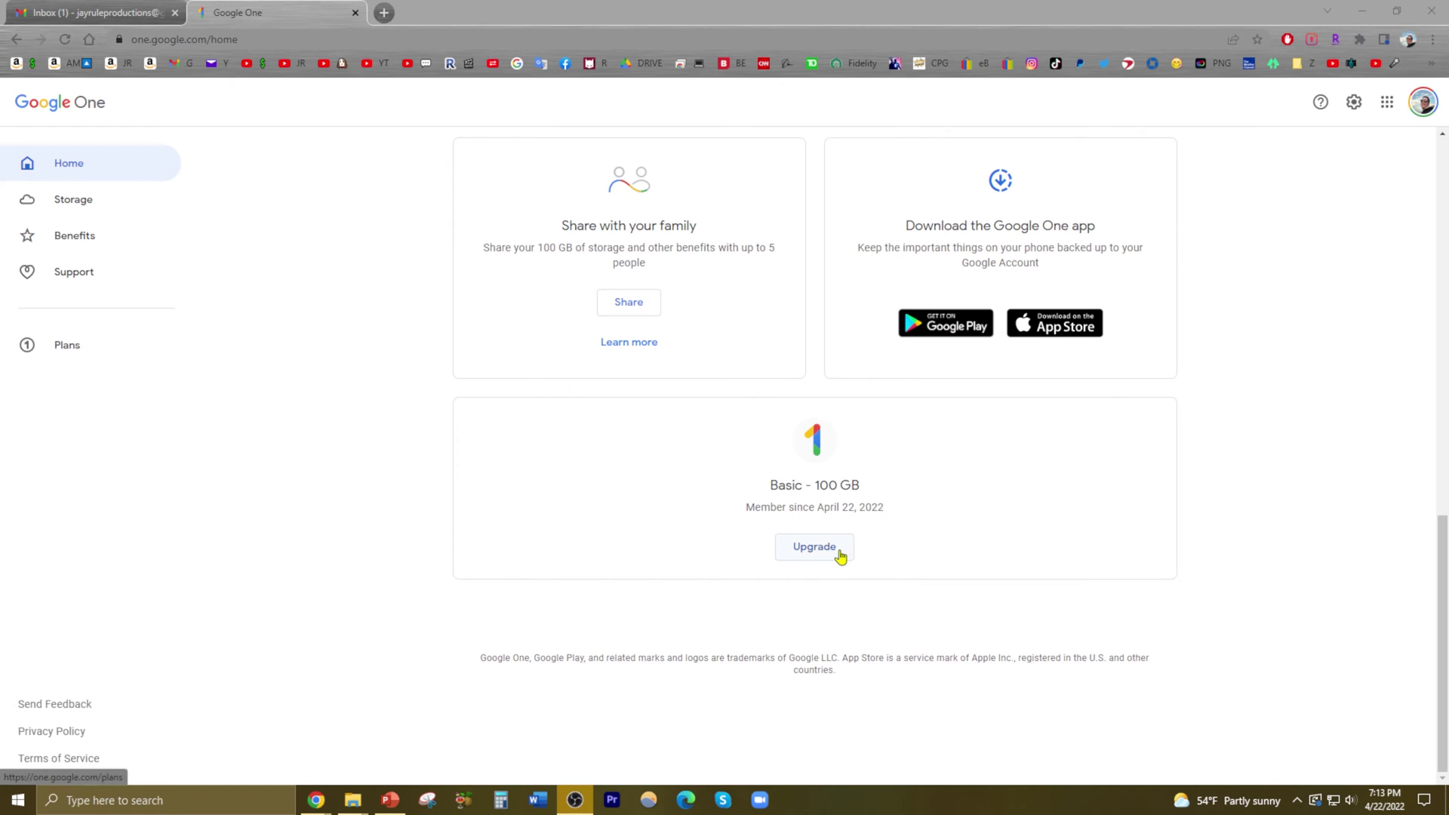
{"action": "scroll", "coordinate": [520, 511], "scroll_direction": "up", "scroll_amount": 2}
{"action": "scroll", "coordinate": [517, 511], "scroll_direction": "up", "scroll_amount": 5}
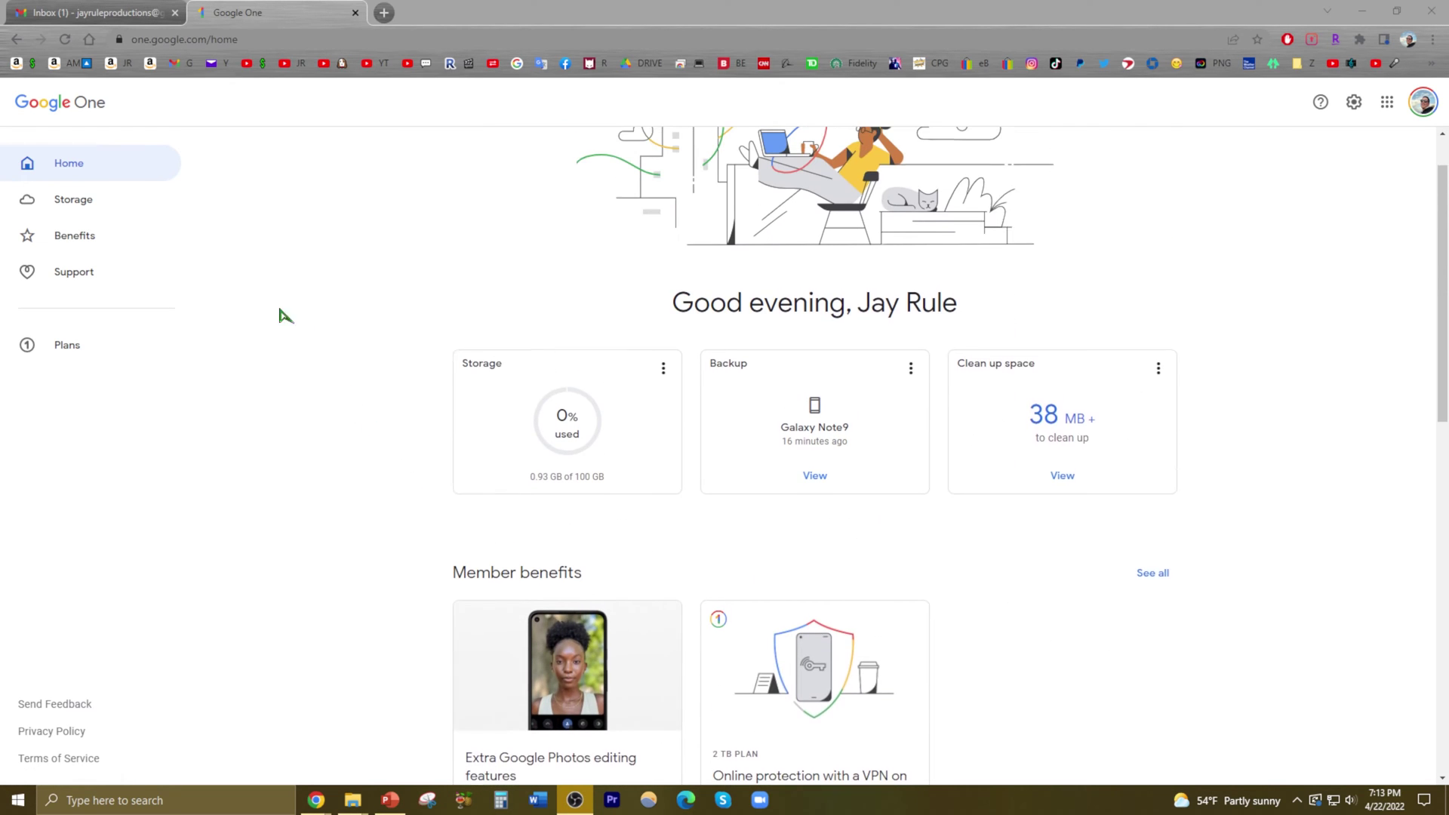
{"action": "left_click", "coordinate": [107, 201]}
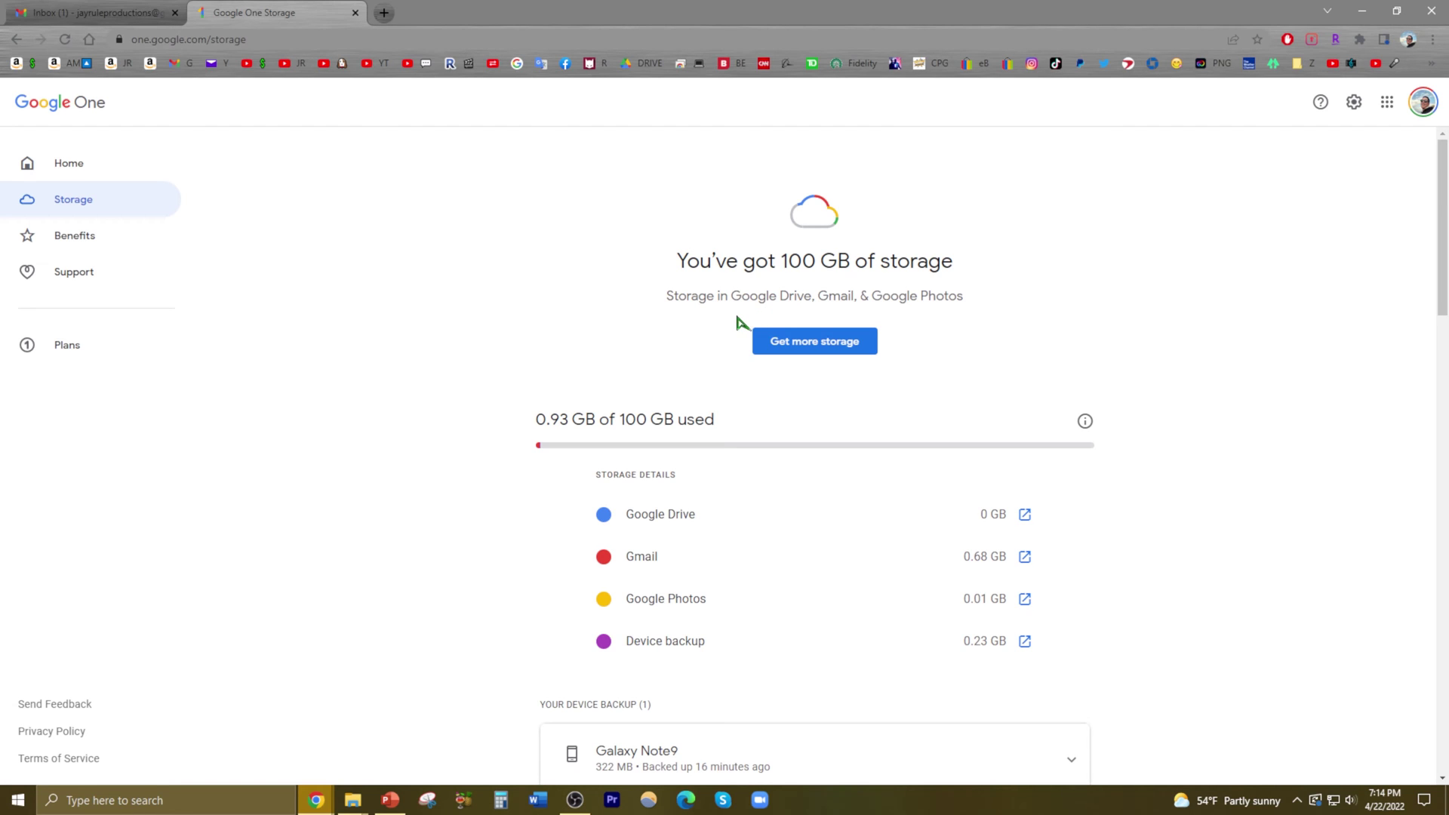
{"action": "scroll", "coordinate": [696, 333], "scroll_direction": "down", "scroll_amount": 1}
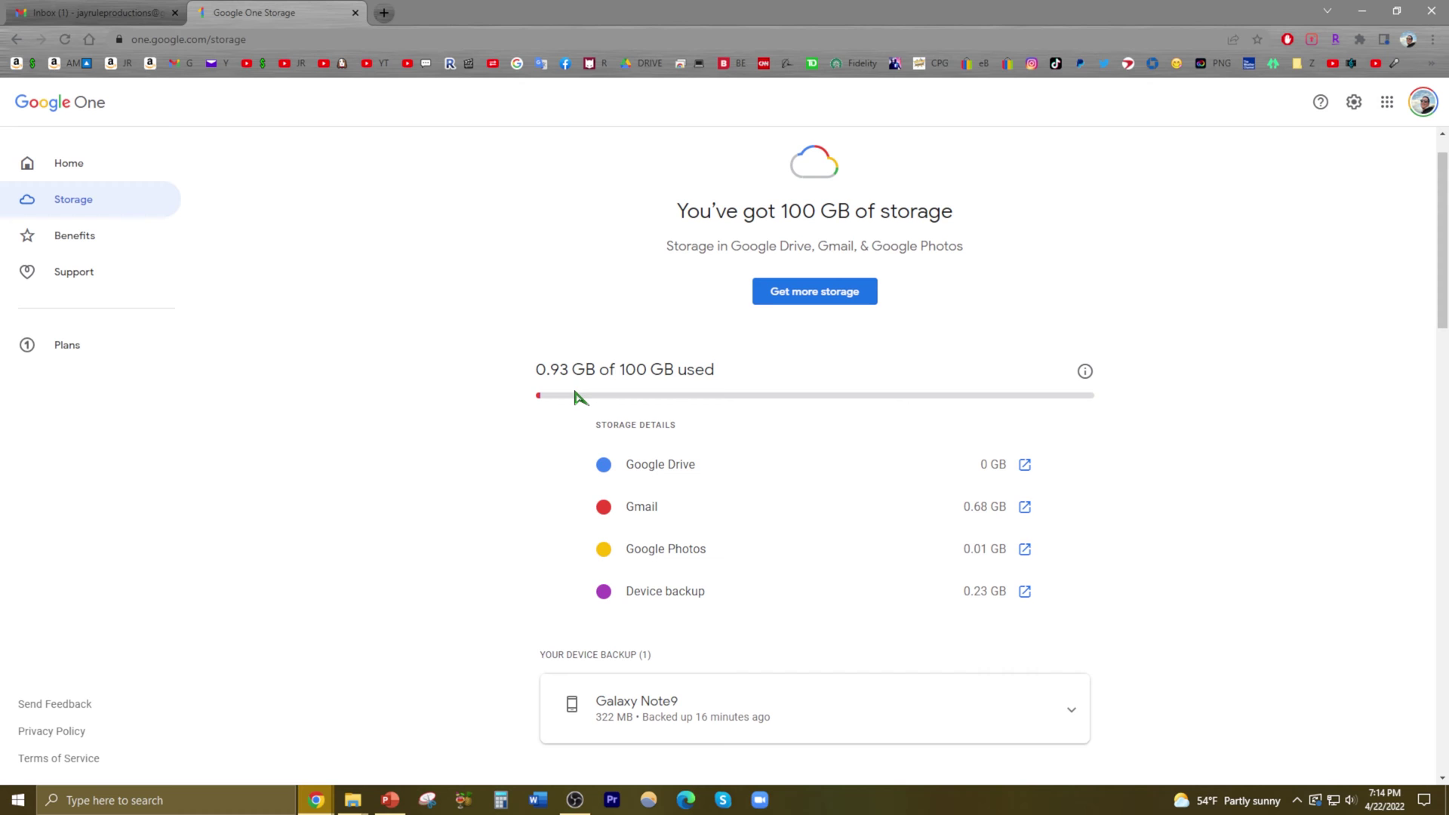
{"action": "scroll", "coordinate": [570, 407], "scroll_direction": "down", "scroll_amount": 2}
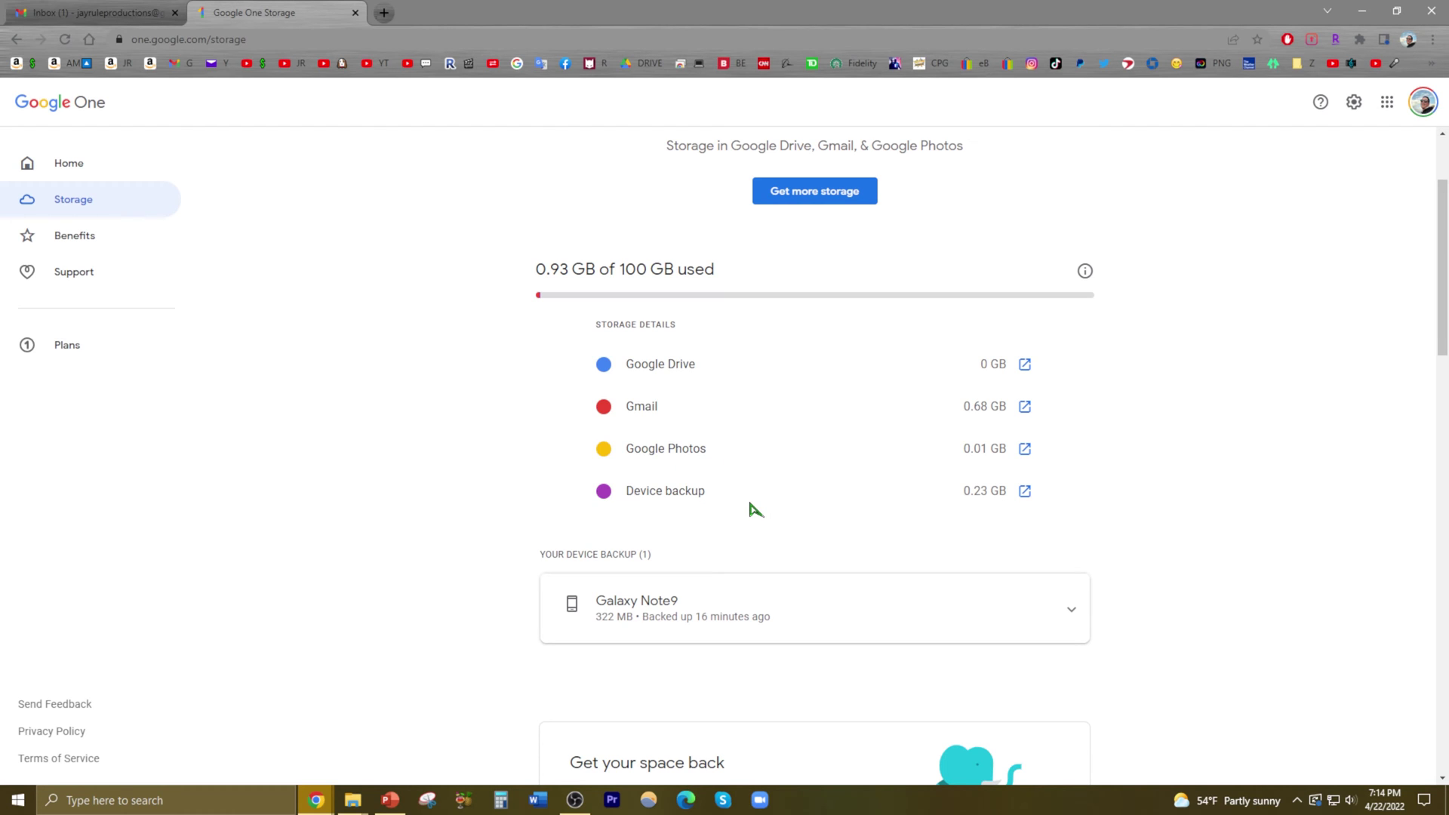
{"action": "scroll", "coordinate": [752, 511], "scroll_direction": "down", "scroll_amount": 3}
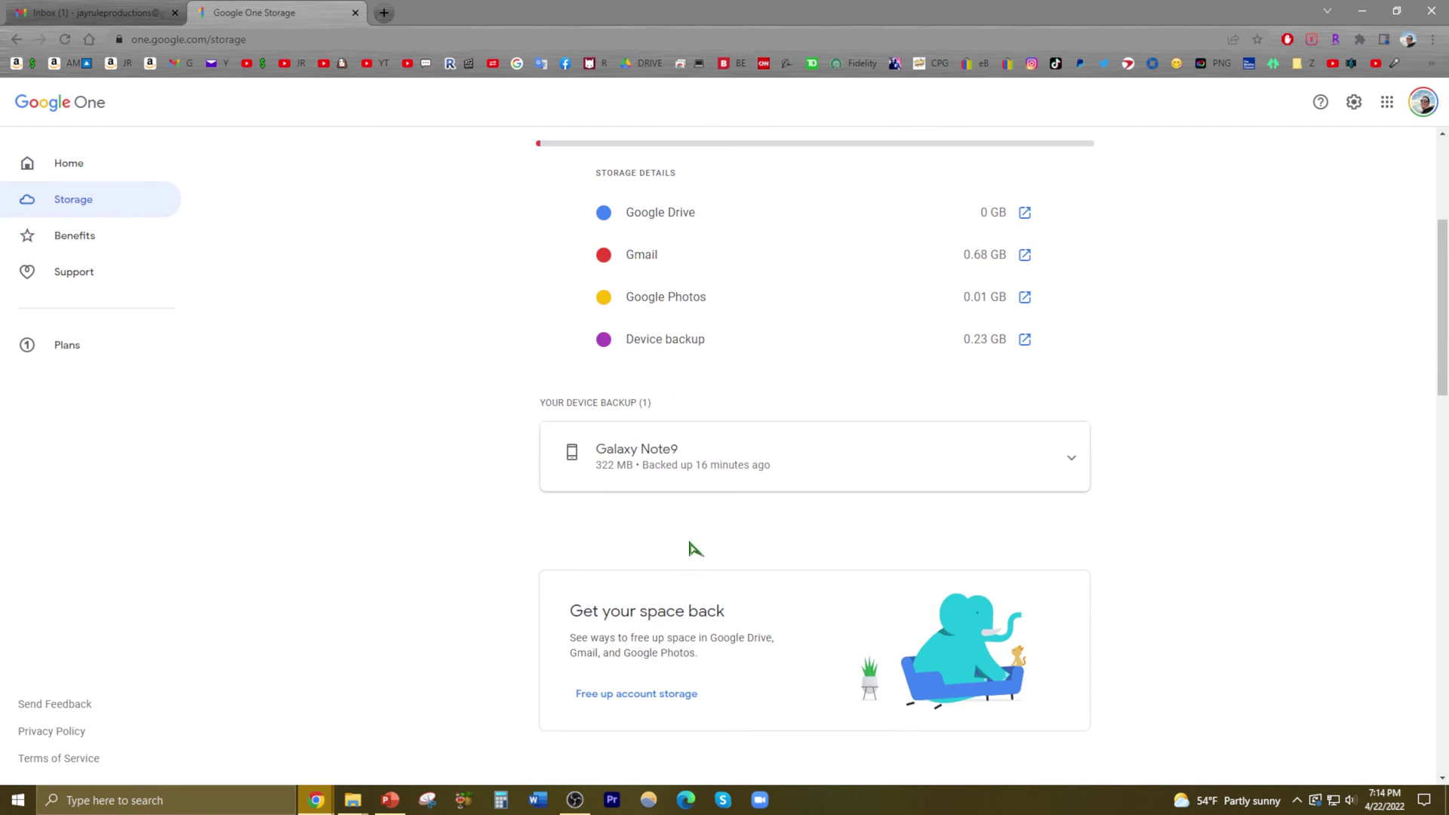
{"action": "scroll", "coordinate": [731, 526], "scroll_direction": "down", "scroll_amount": 3}
{"action": "scroll", "coordinate": [721, 509], "scroll_direction": "down", "scroll_amount": 3}
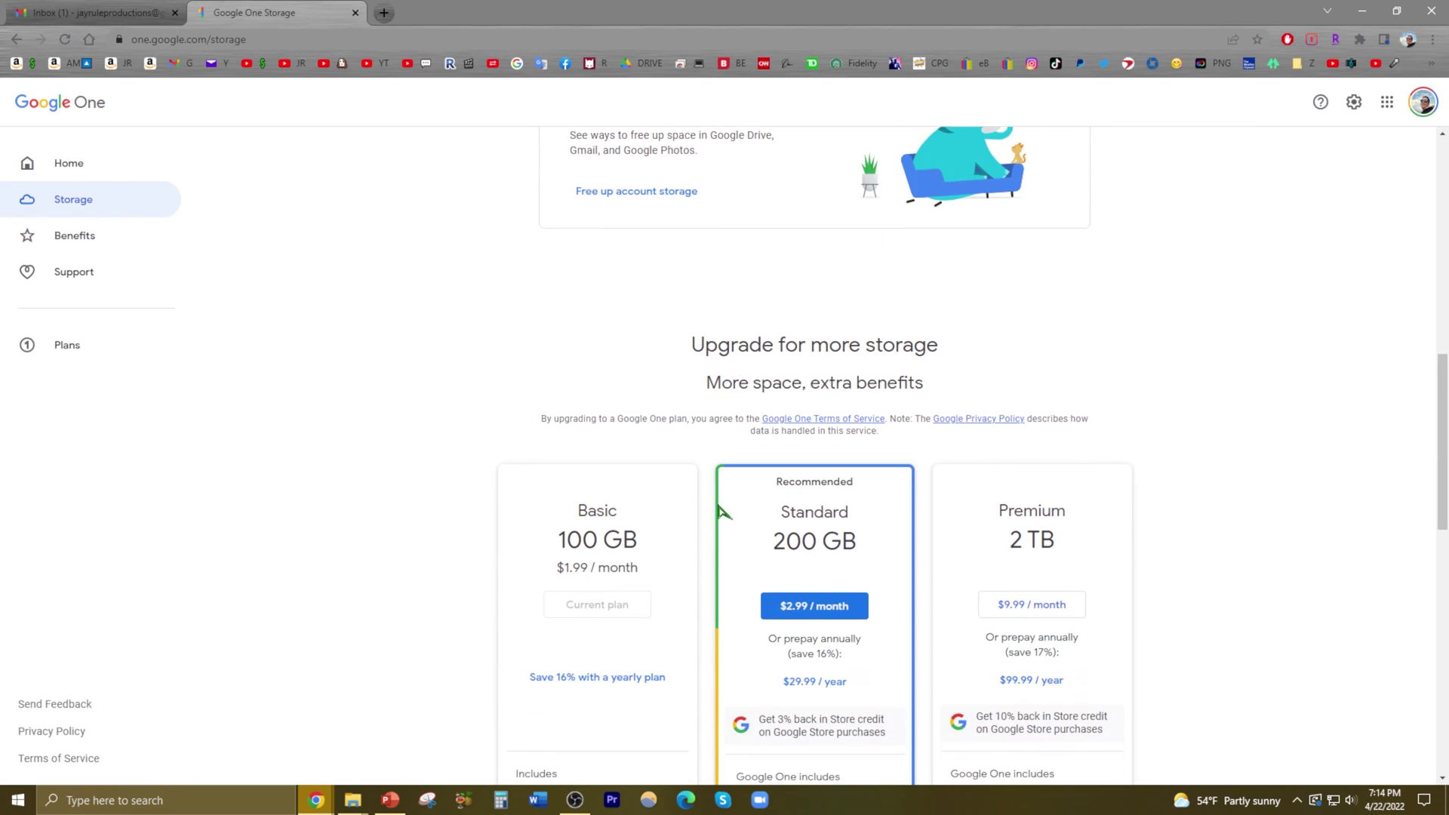
{"action": "scroll", "coordinate": [721, 509], "scroll_direction": "down", "scroll_amount": 4}
{"action": "scroll", "coordinate": [720, 509], "scroll_direction": "down", "scroll_amount": 1}
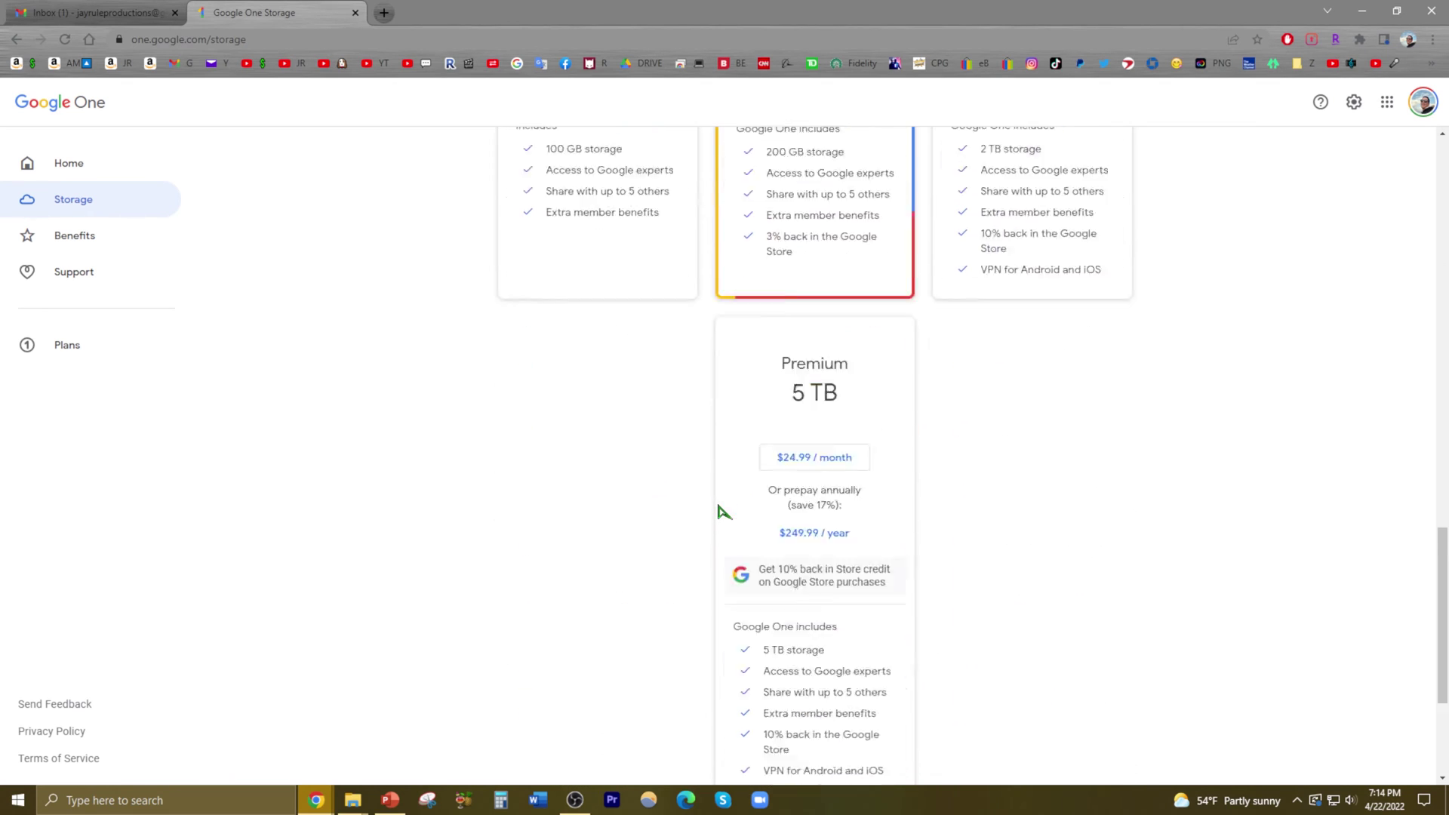
{"action": "scroll", "coordinate": [679, 504], "scroll_direction": "down", "scroll_amount": 1}
{"action": "scroll", "coordinate": [560, 499], "scroll_direction": "up", "scroll_amount": 4}
Review the member benefits including extra Photos editing features, then bring up the Support page
{"action": "left_click", "coordinate": [91, 235]}
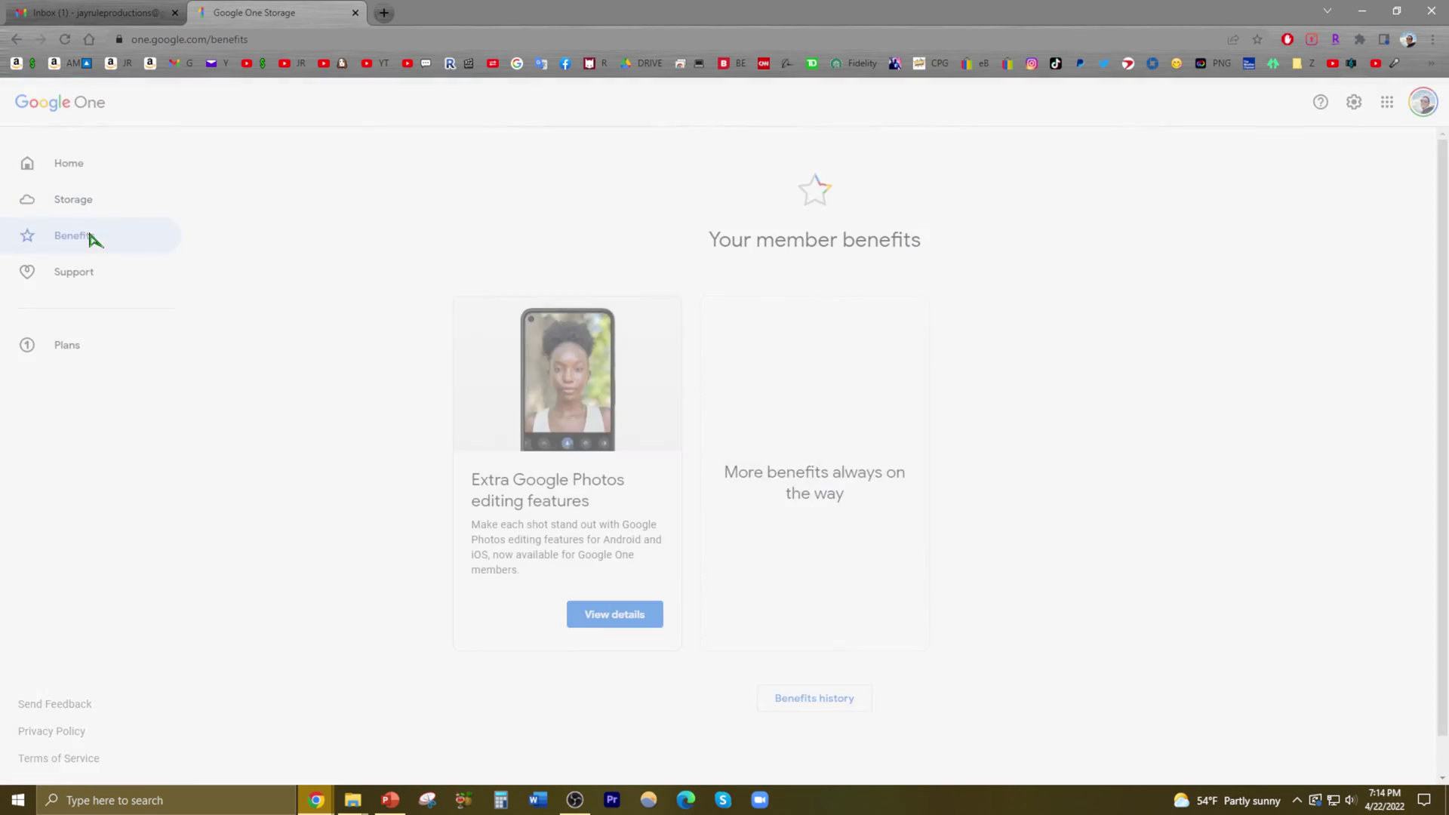
{"action": "scroll", "coordinate": [393, 420], "scroll_direction": "down", "scroll_amount": 1}
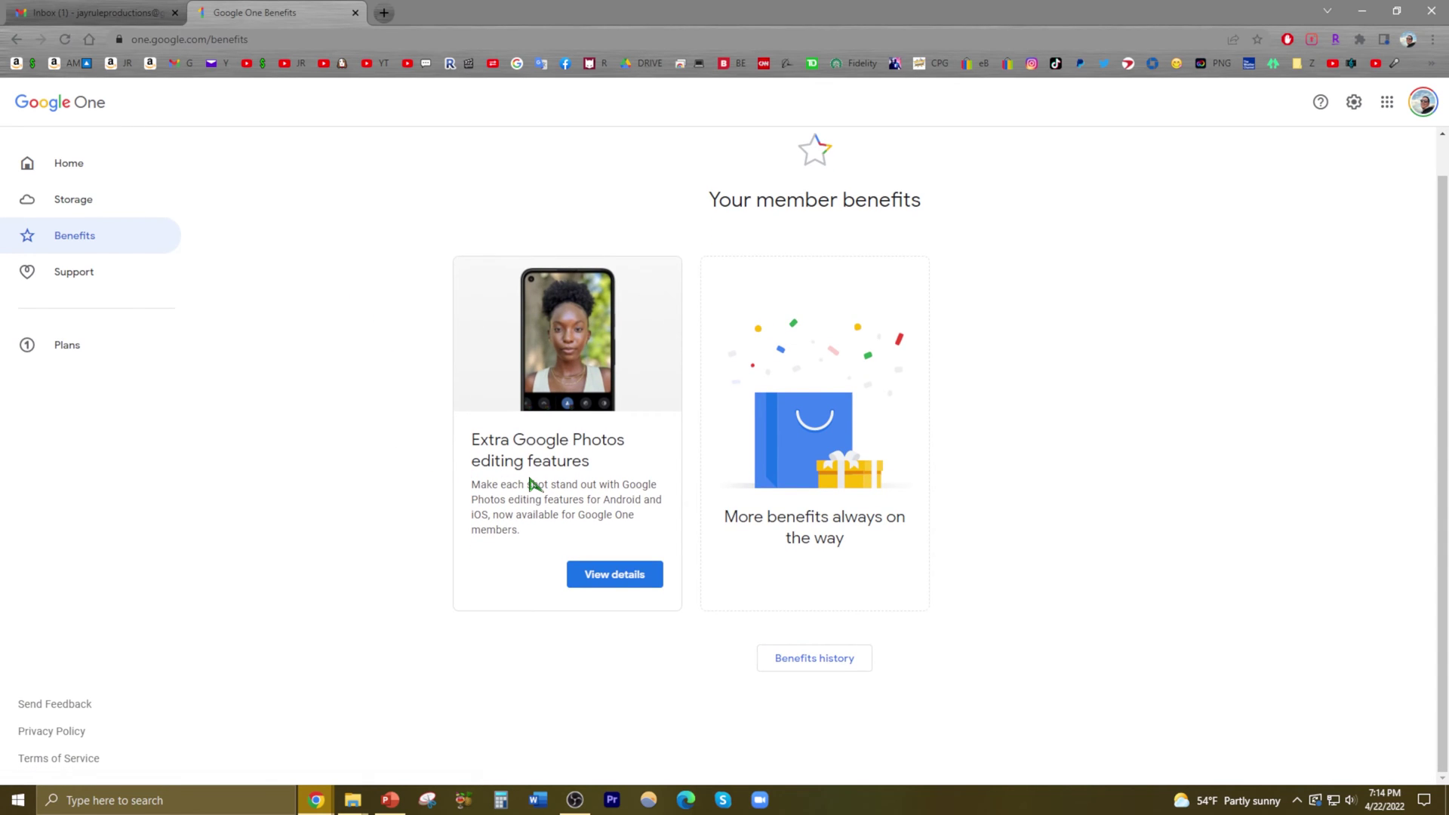
{"action": "left_click", "coordinate": [621, 575]}
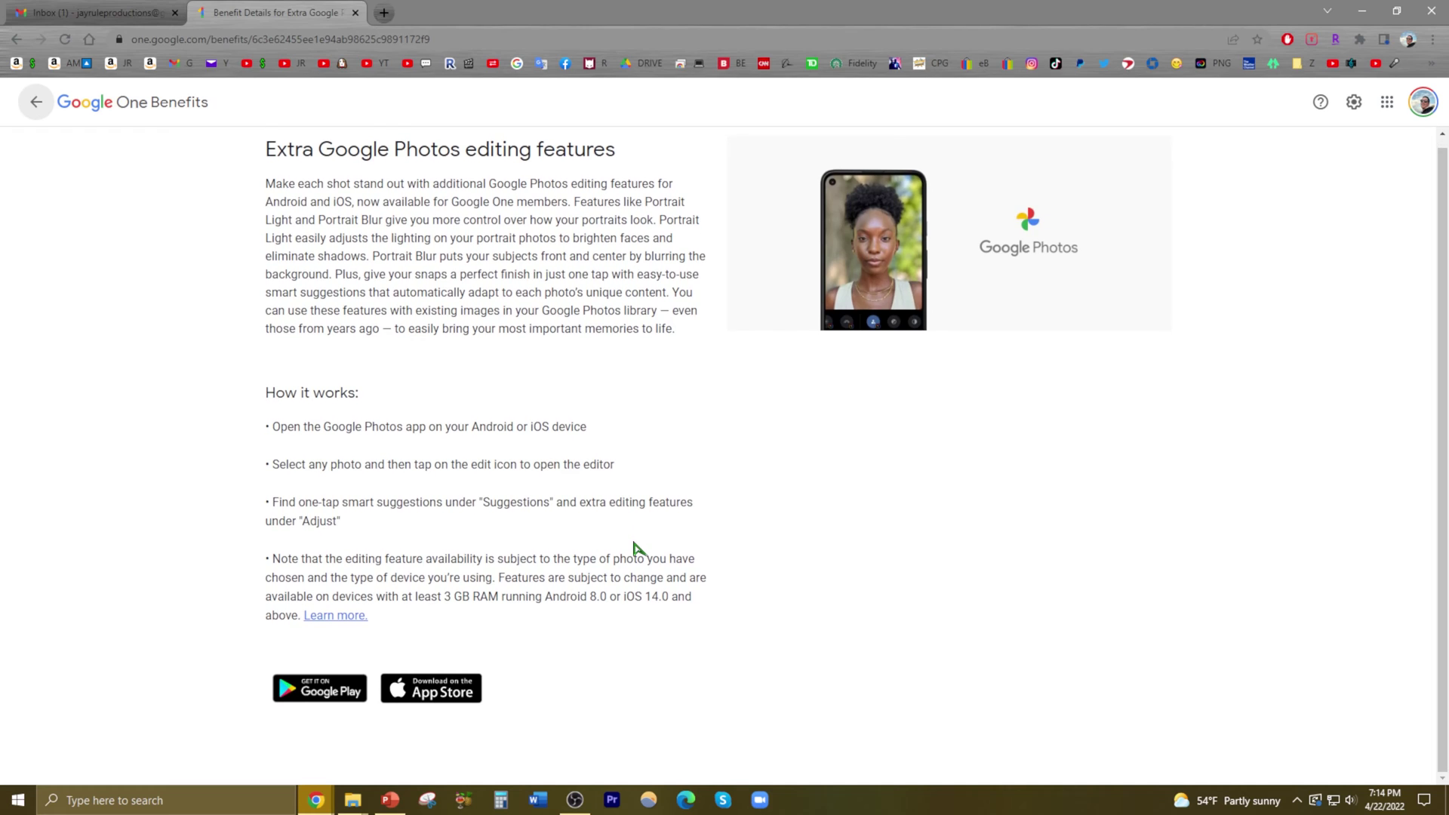
{"action": "left_click", "coordinate": [36, 102]}
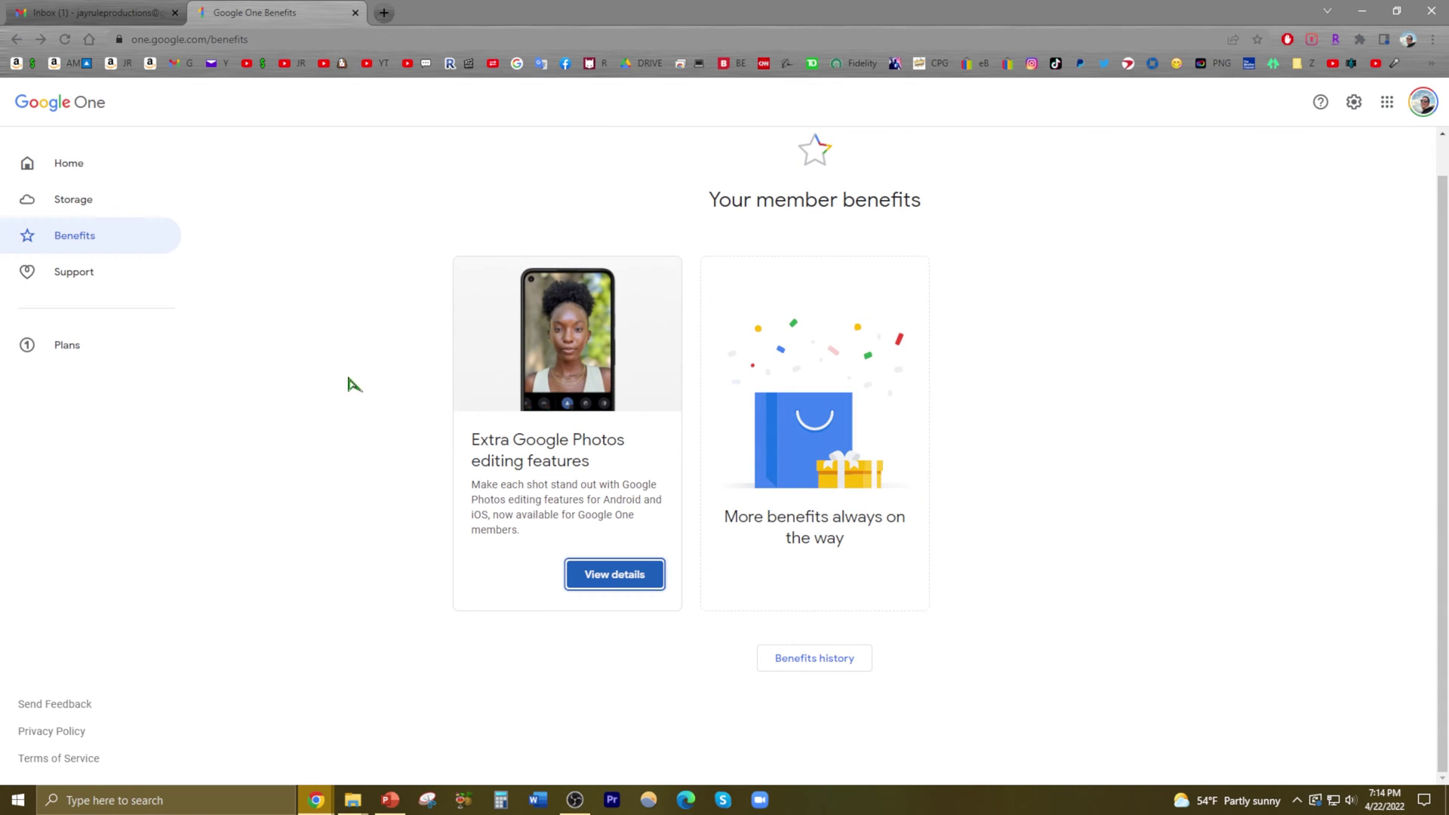
{"action": "left_click", "coordinate": [91, 283]}
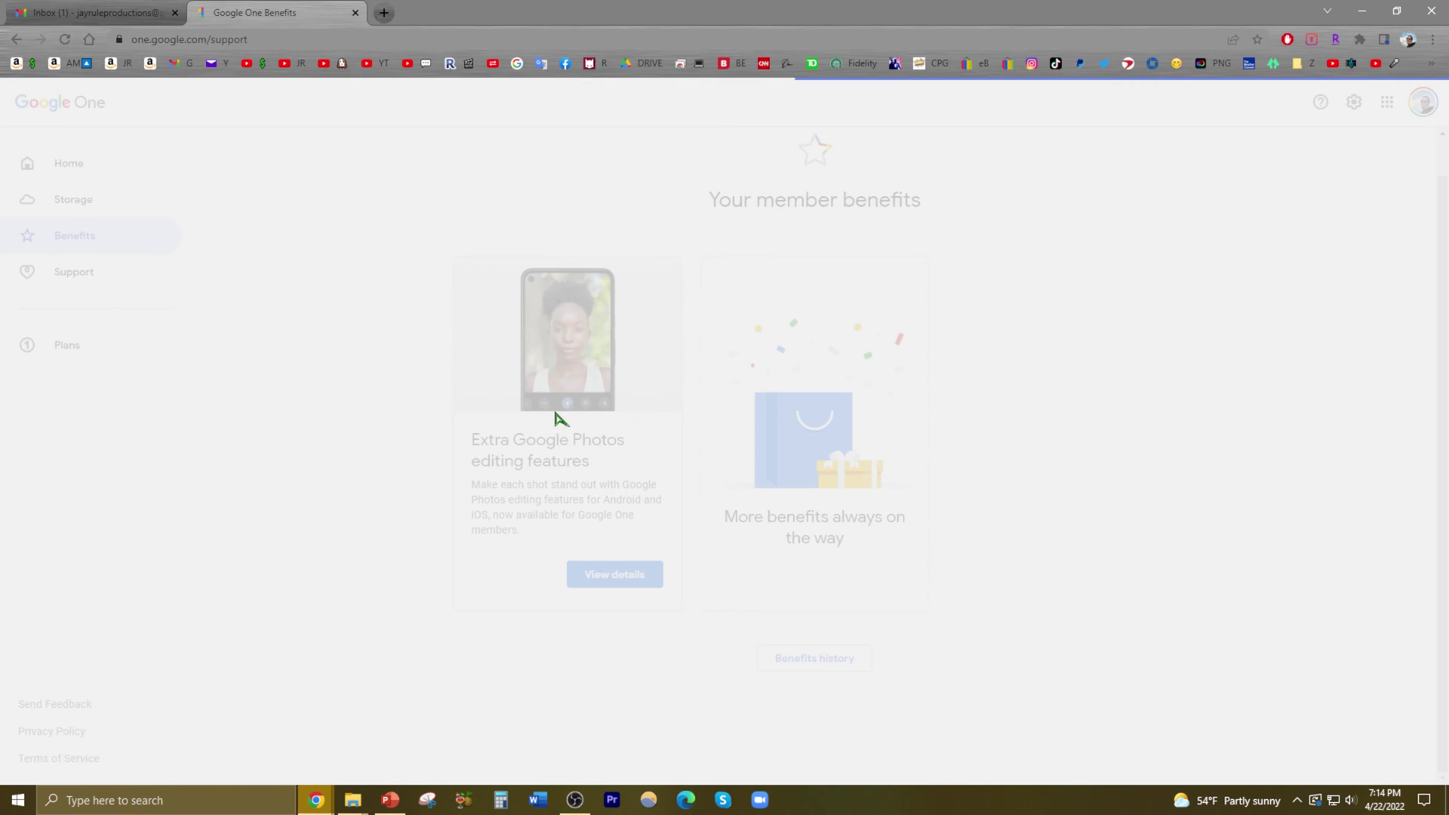
{"action": "scroll", "coordinate": [873, 411], "scroll_direction": "down", "scroll_amount": 1}
{"action": "scroll", "coordinate": [873, 411], "scroll_direction": "down", "scroll_amount": 1}
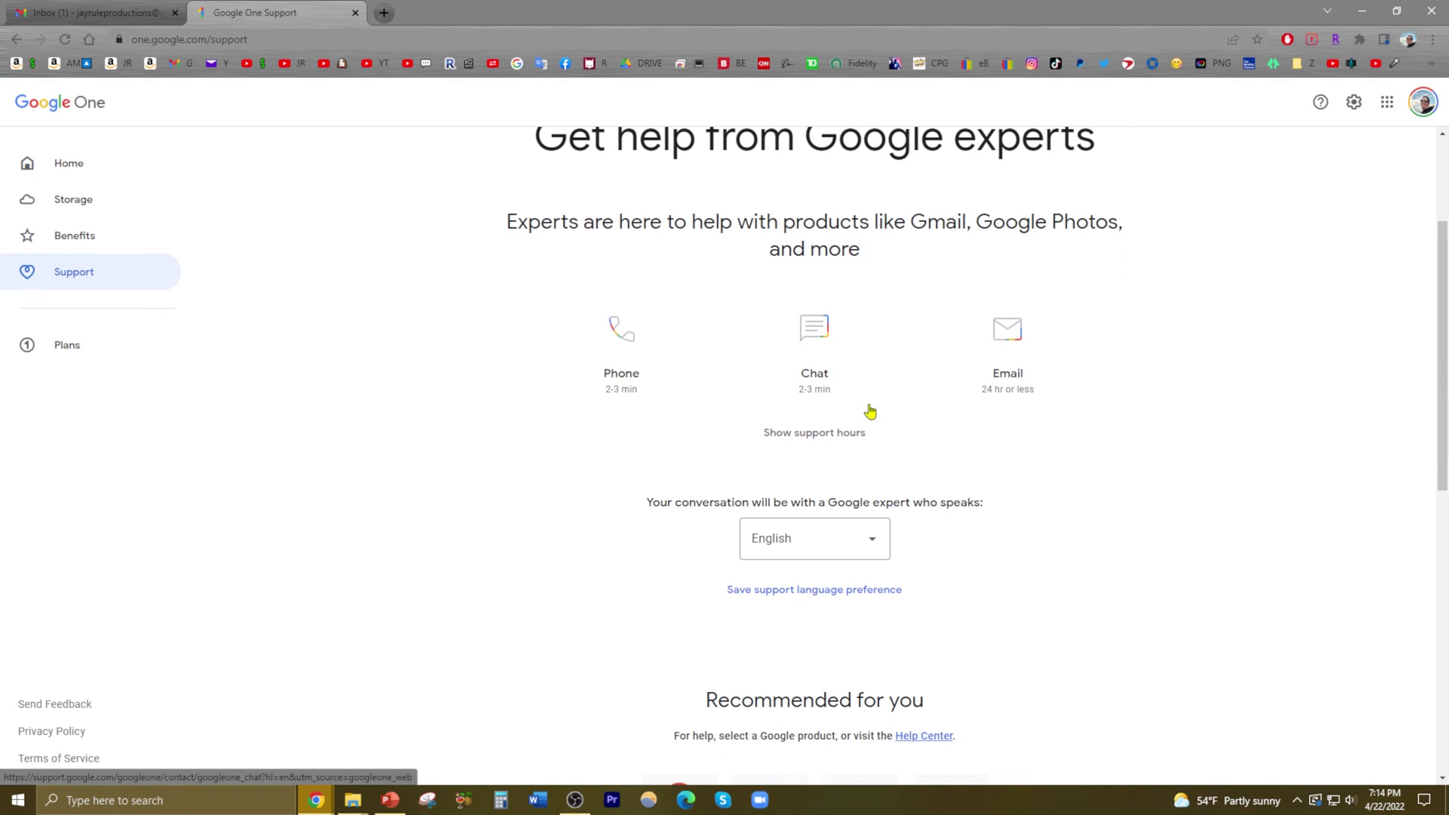
{"action": "scroll", "coordinate": [873, 410], "scroll_direction": "down", "scroll_amount": 1}
{"action": "scroll", "coordinate": [872, 412], "scroll_direction": "down", "scroll_amount": 1}
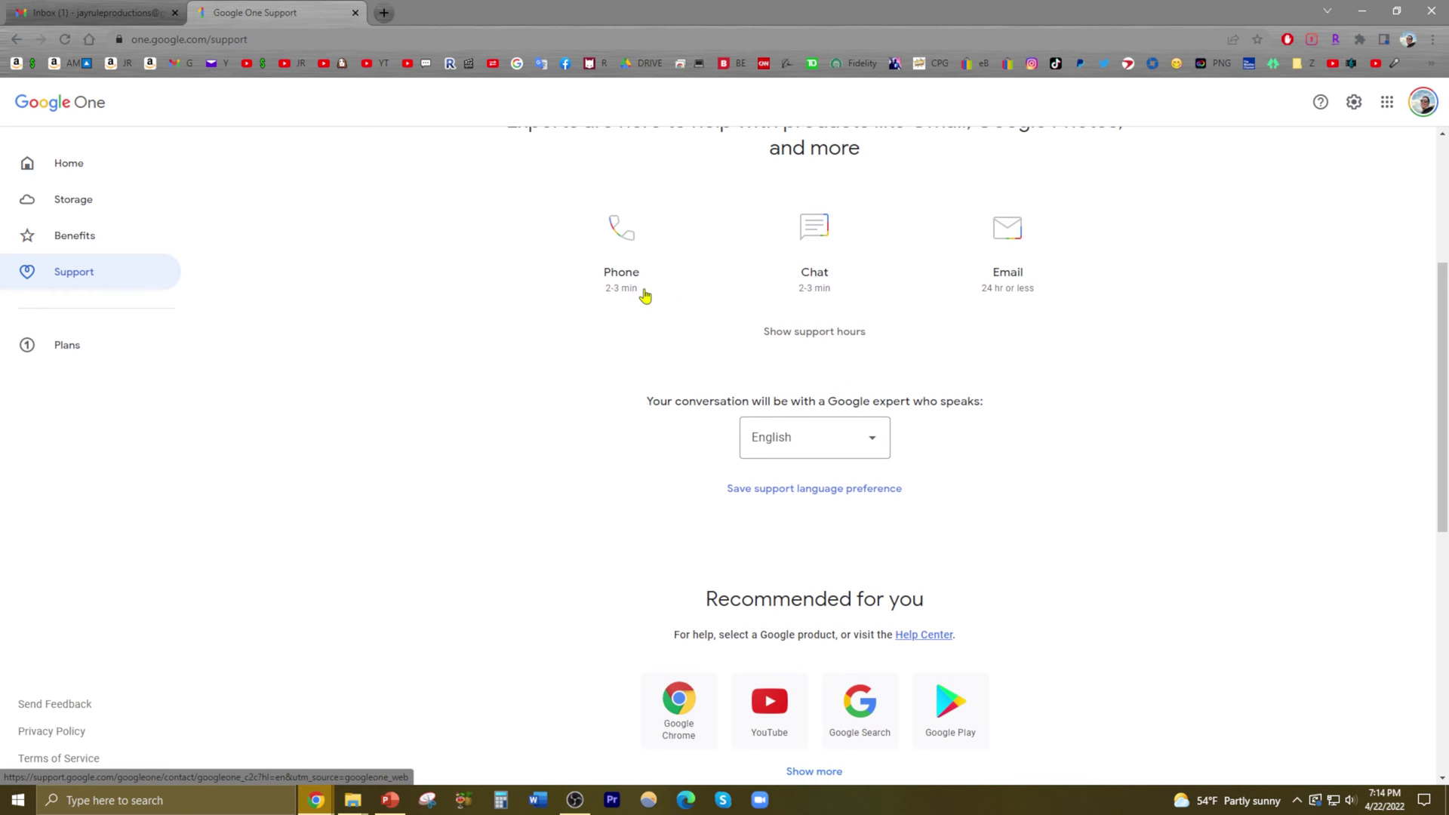
{"action": "scroll", "coordinate": [1026, 321], "scroll_direction": "down", "scroll_amount": 1}
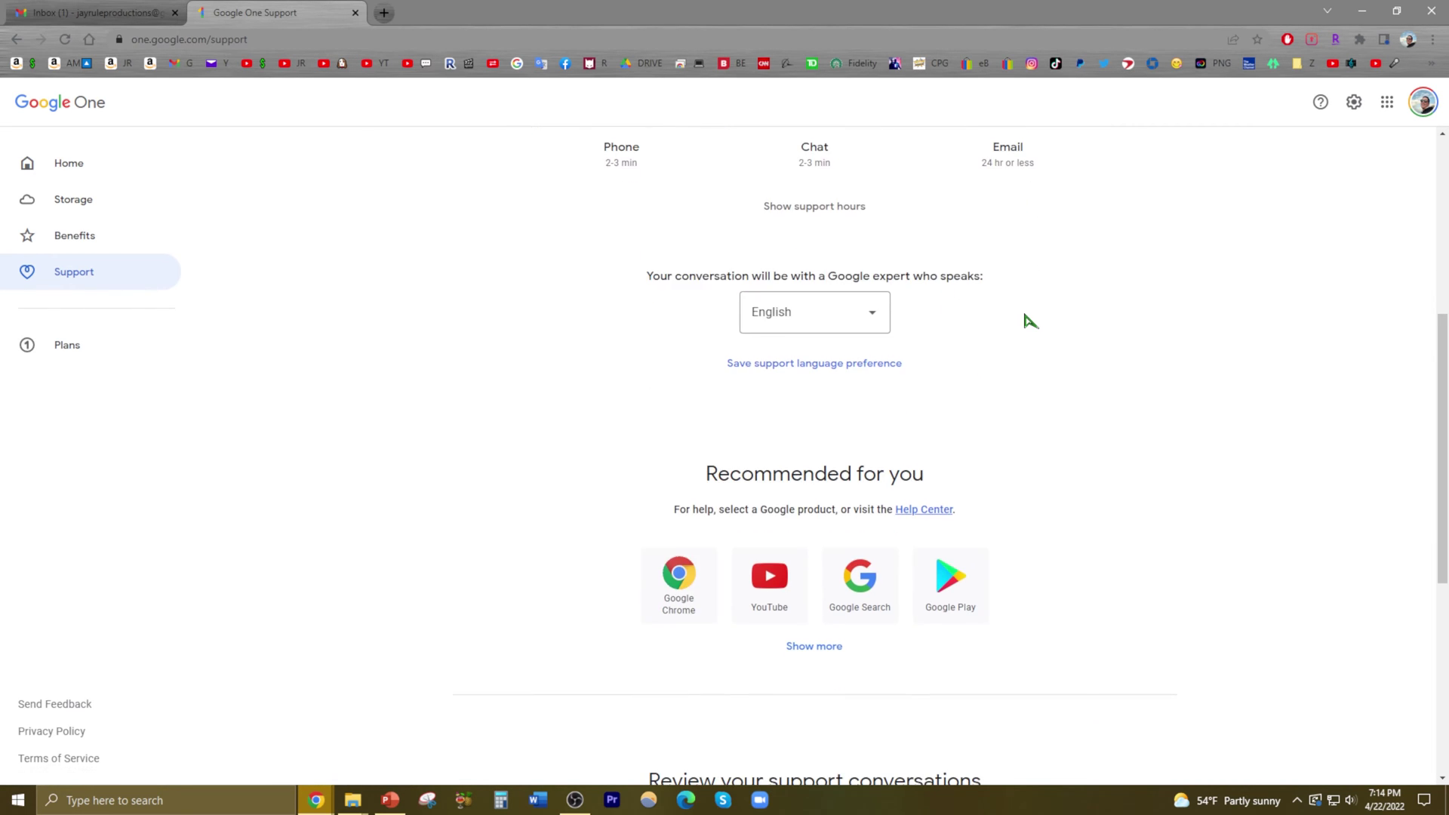
{"action": "scroll", "coordinate": [1023, 320], "scroll_direction": "up", "scroll_amount": 4}
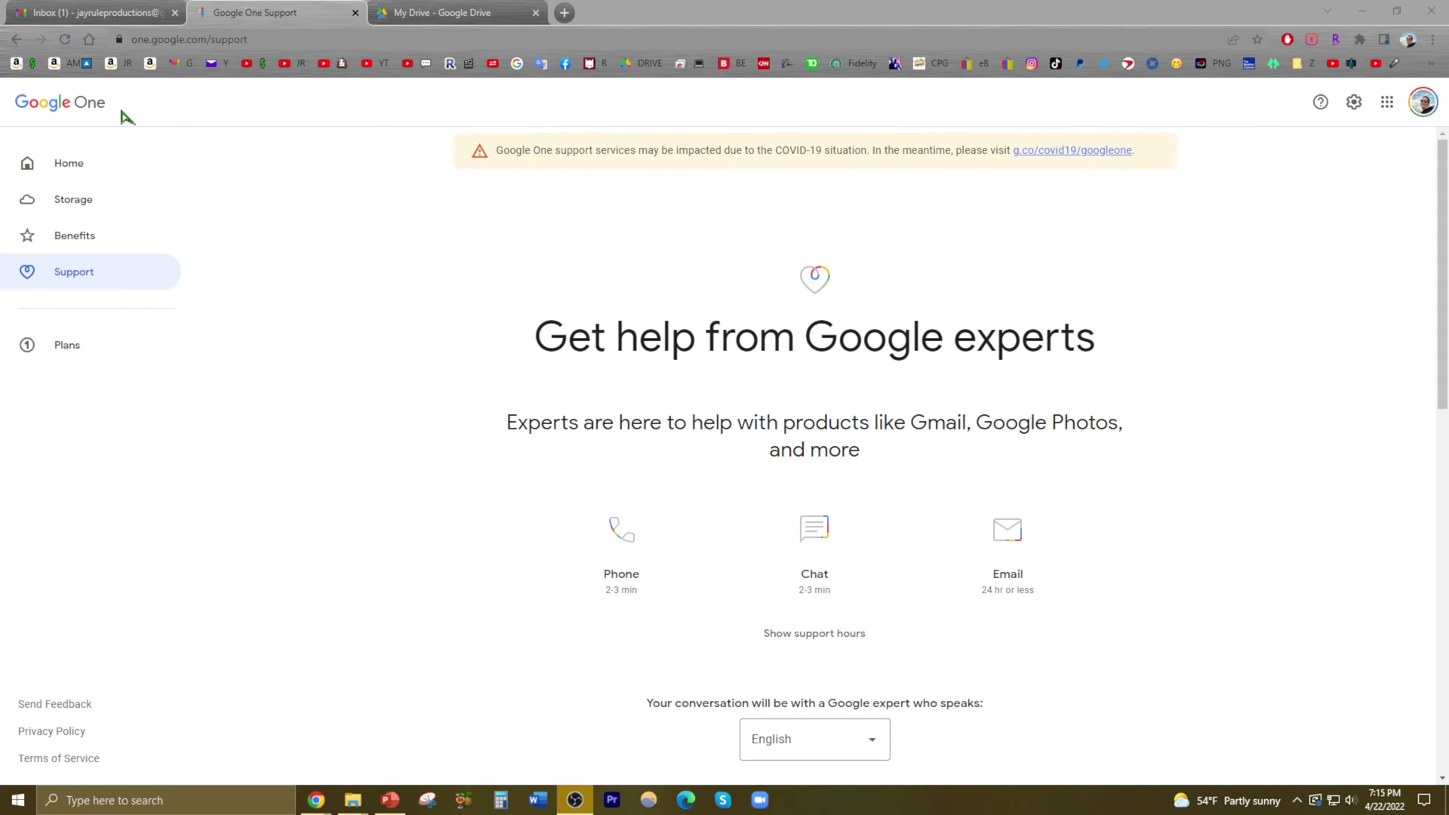
Check that Google Drive shows 100 GB of storage, then return to the Gmail inbox
{"action": "left_click", "coordinate": [470, 9]}
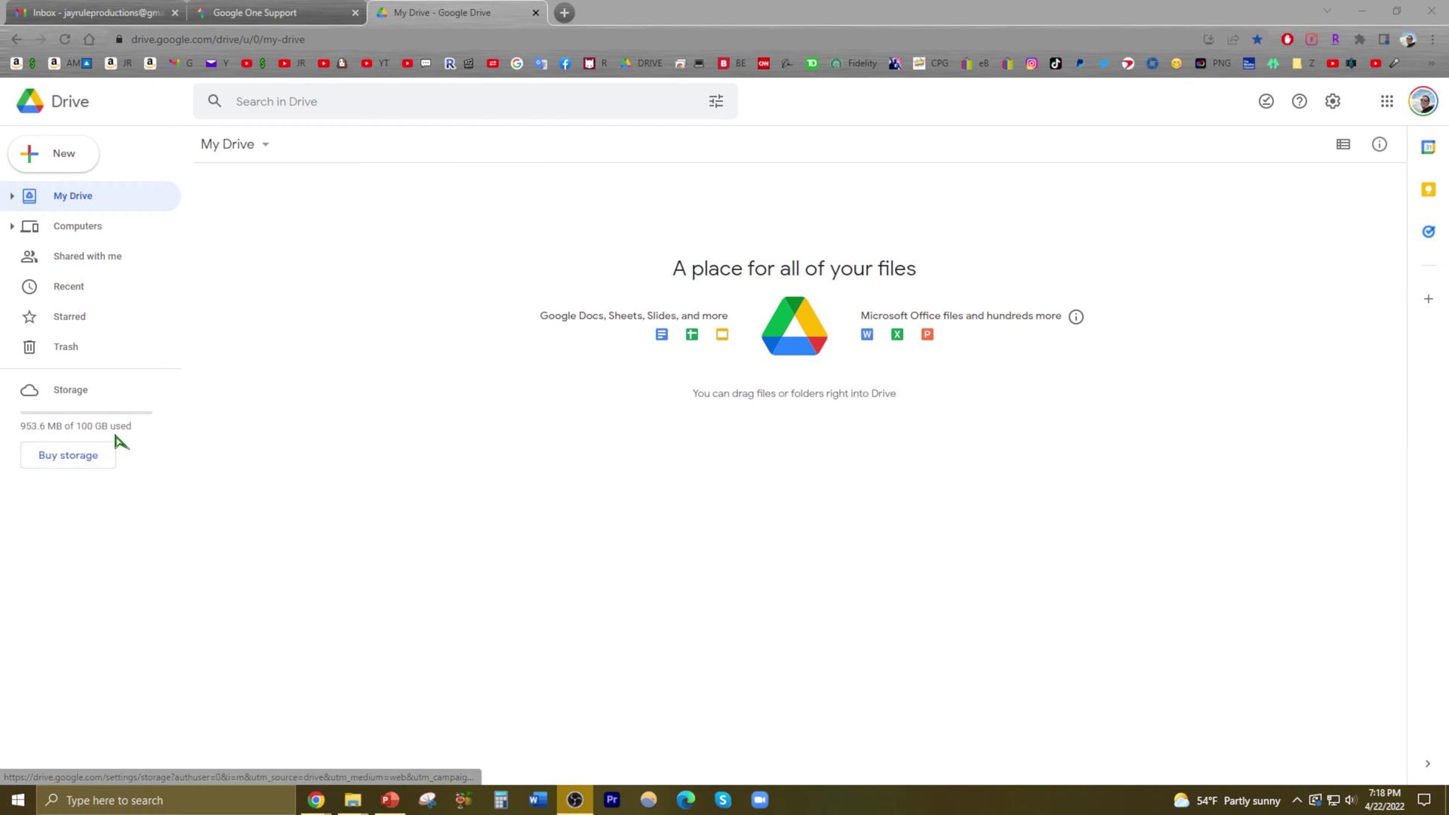
{"action": "left_click", "coordinate": [127, 10]}
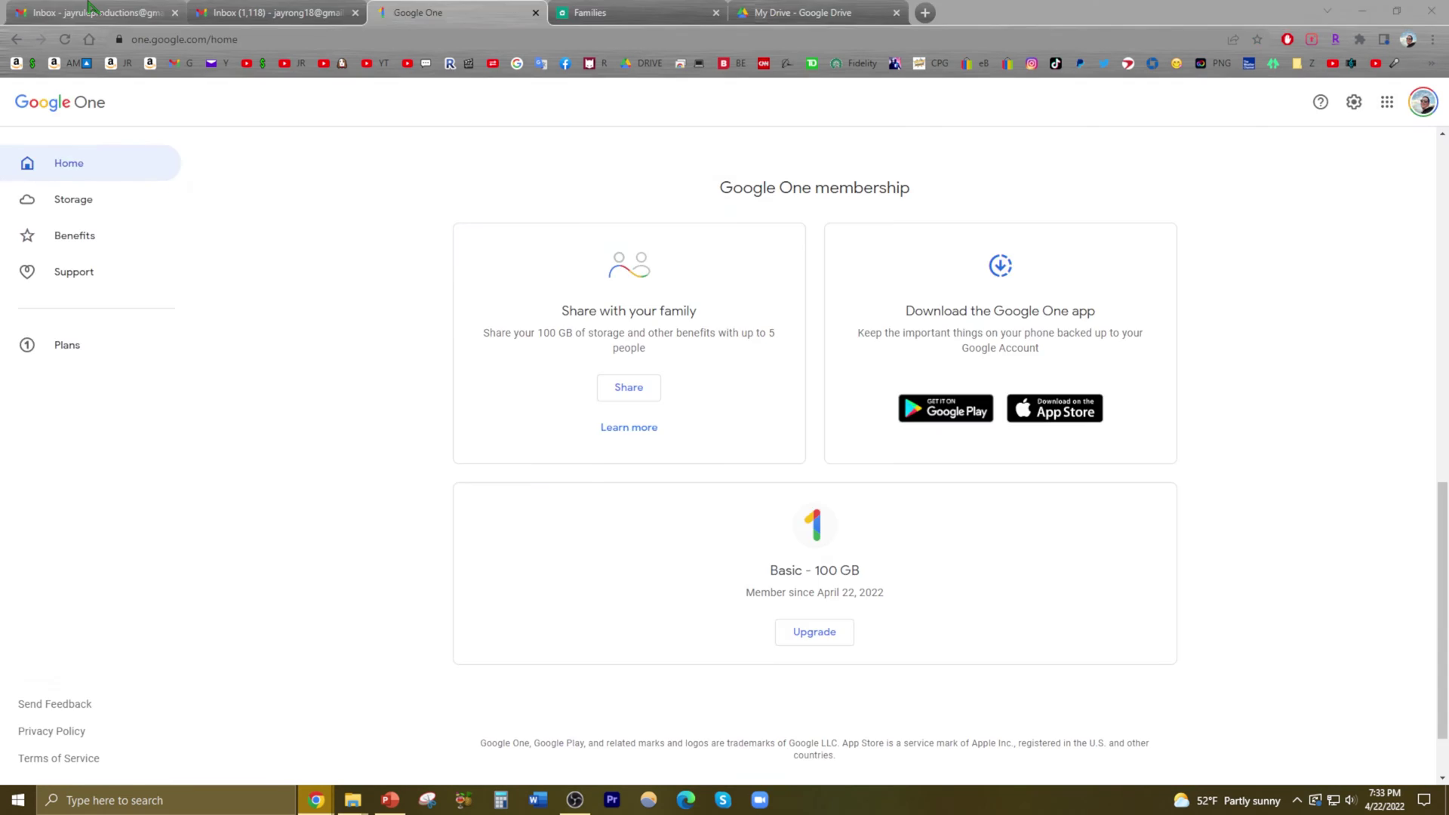
Return from Gmail to the Google One home page to reach the Share with your family option
{"action": "left_click", "coordinate": [91, 7]}
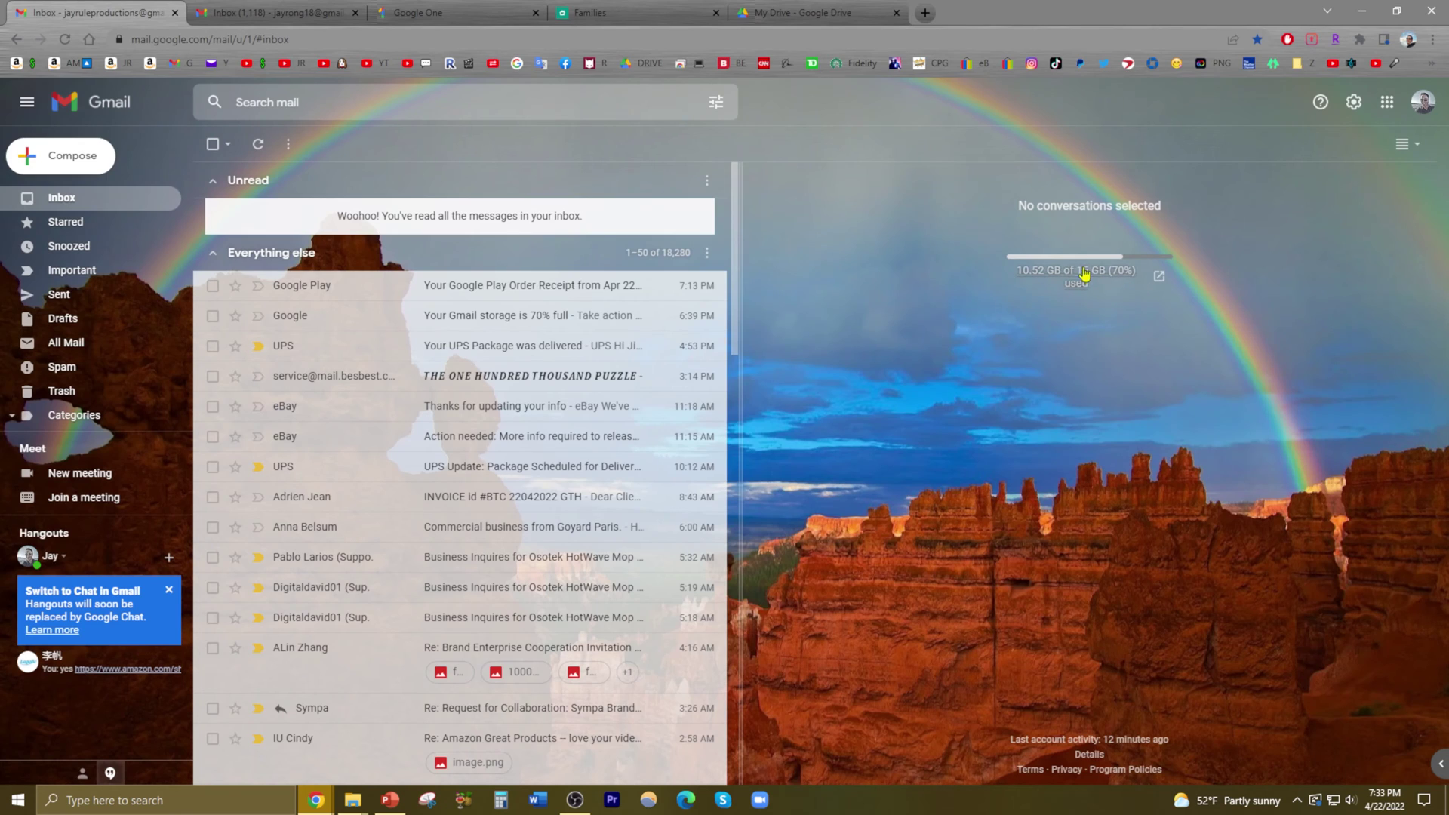
{"action": "left_click", "coordinate": [443, 16]}
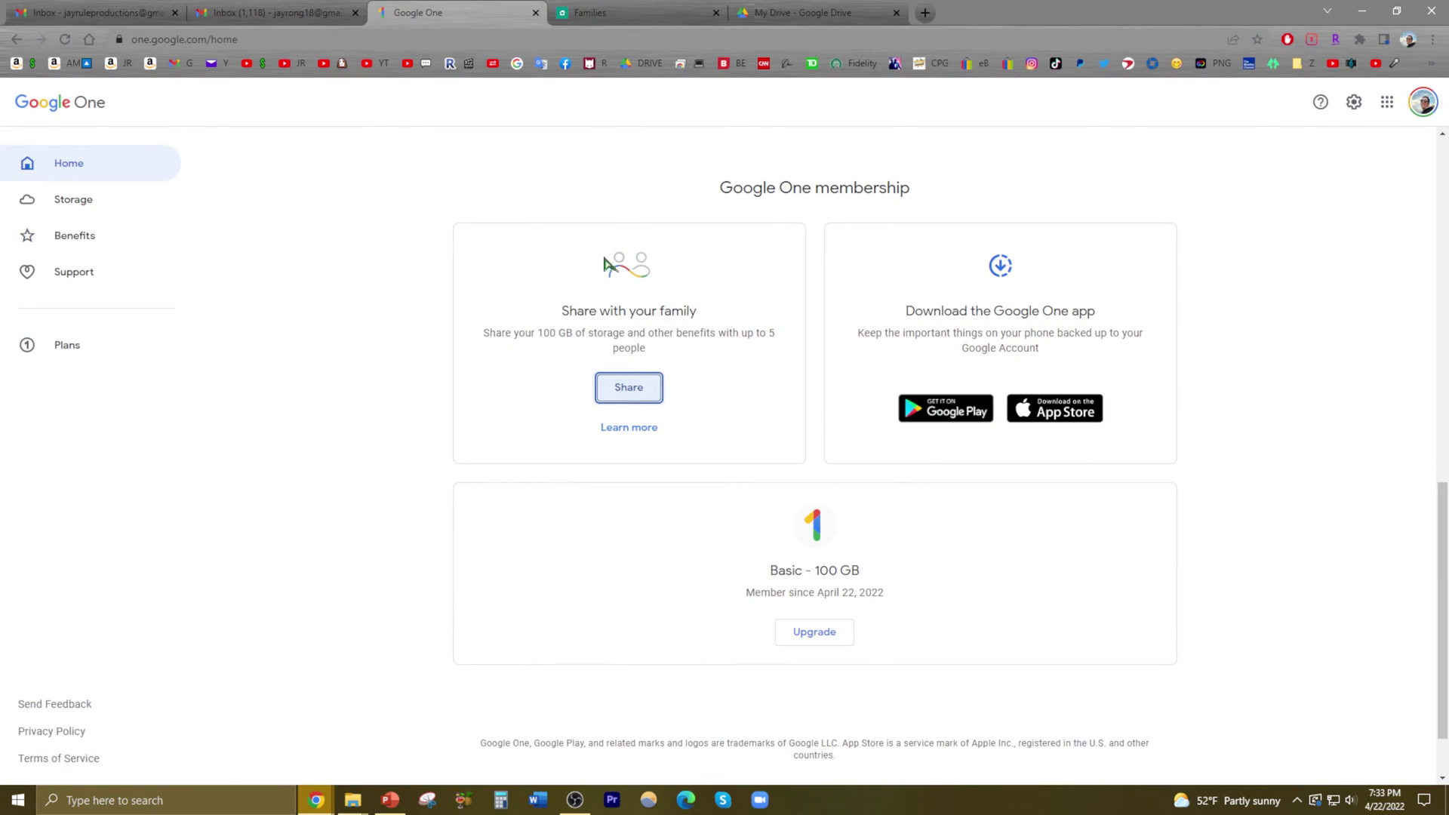
{"action": "scroll", "coordinate": [677, 328], "scroll_direction": "up", "scroll_amount": 4}
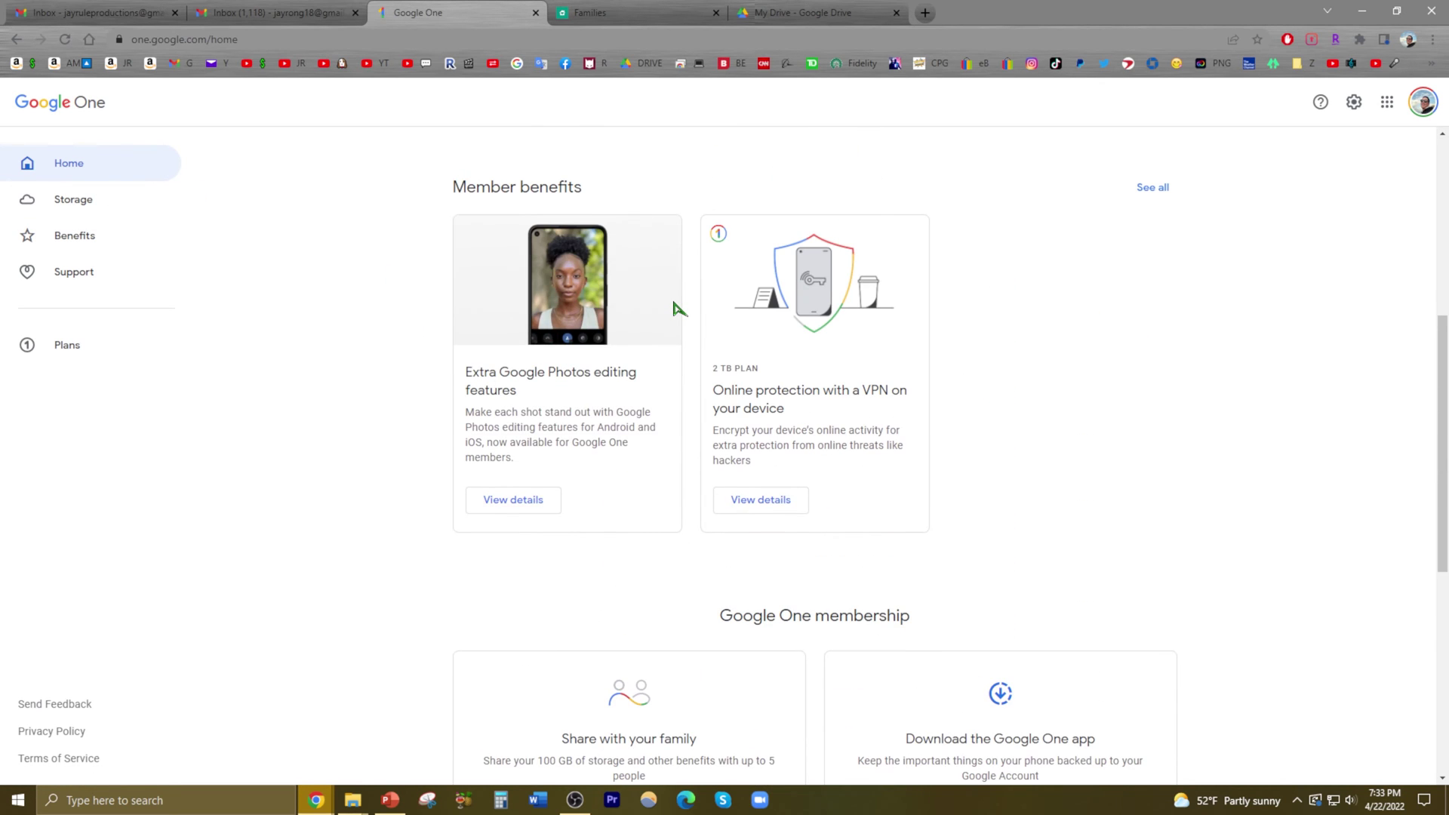
{"action": "scroll", "coordinate": [674, 308], "scroll_direction": "down", "scroll_amount": 1}
{"action": "scroll", "coordinate": [675, 309], "scroll_direction": "down", "scroll_amount": 3}
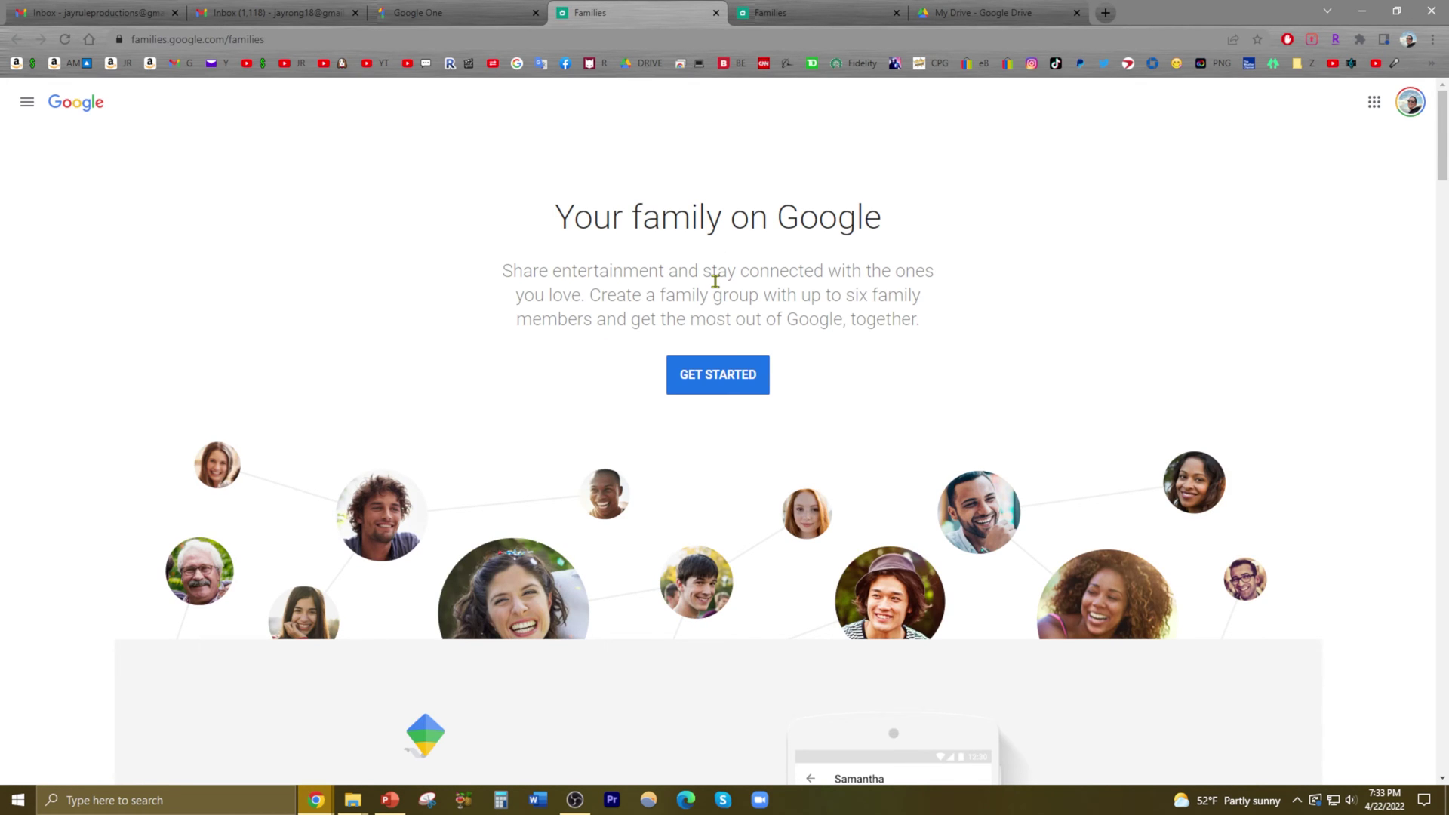
Create a family group and send an invitation to the jayruleproductions account, then view its members
{"action": "left_click", "coordinate": [734, 385]}
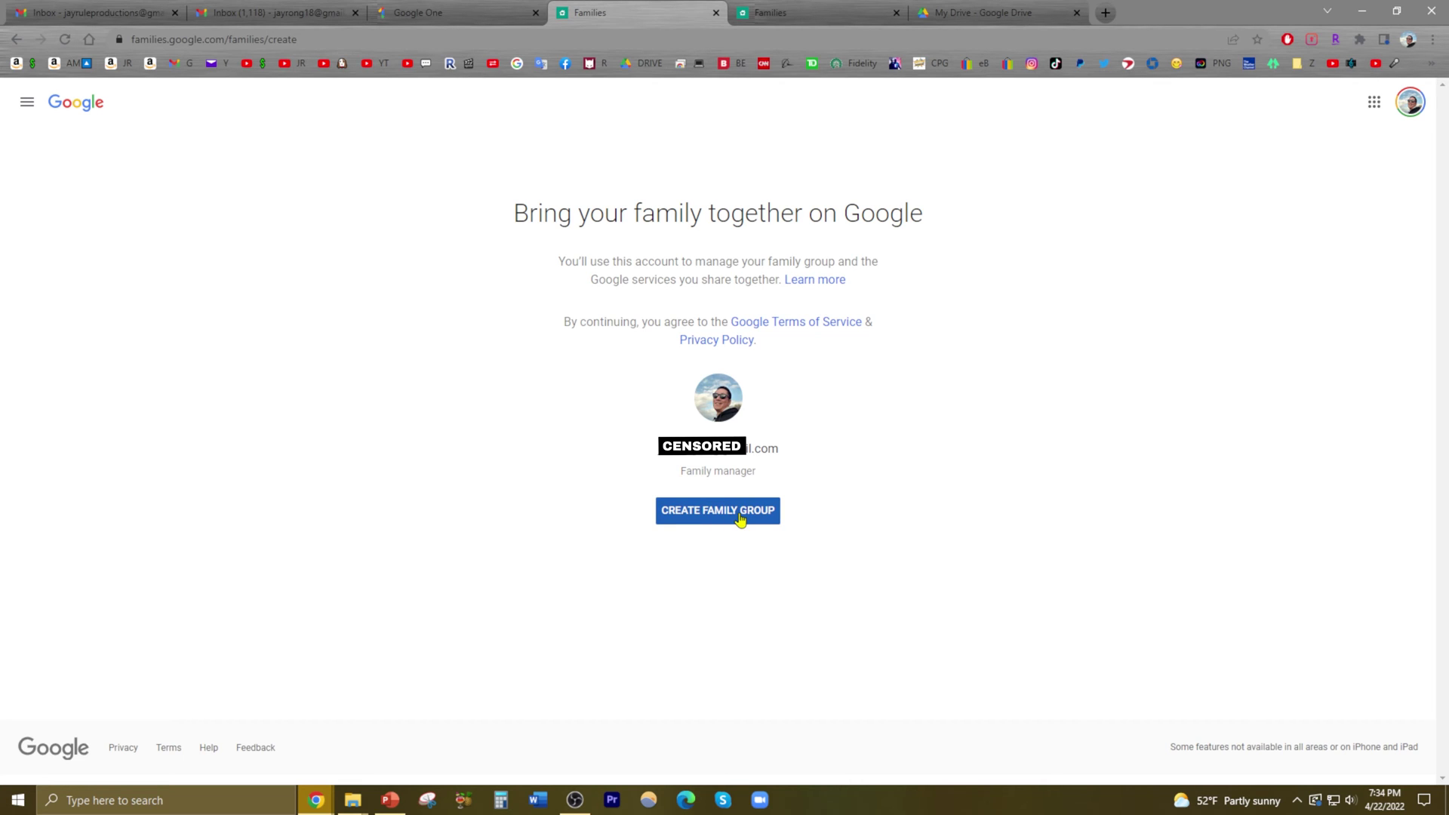
{"action": "left_click", "coordinate": [739, 519]}
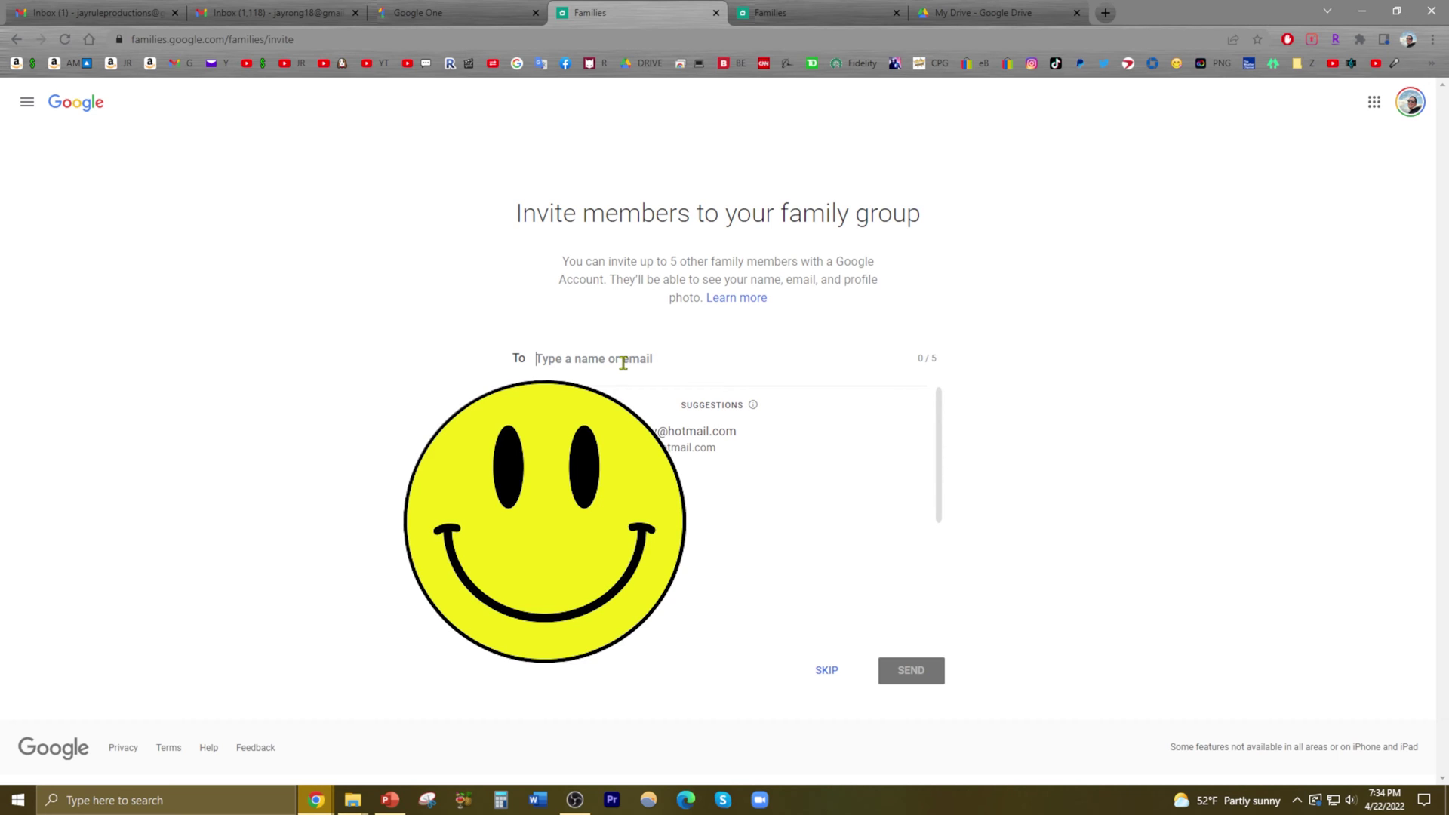
{"action": "type", "text": "jay"}
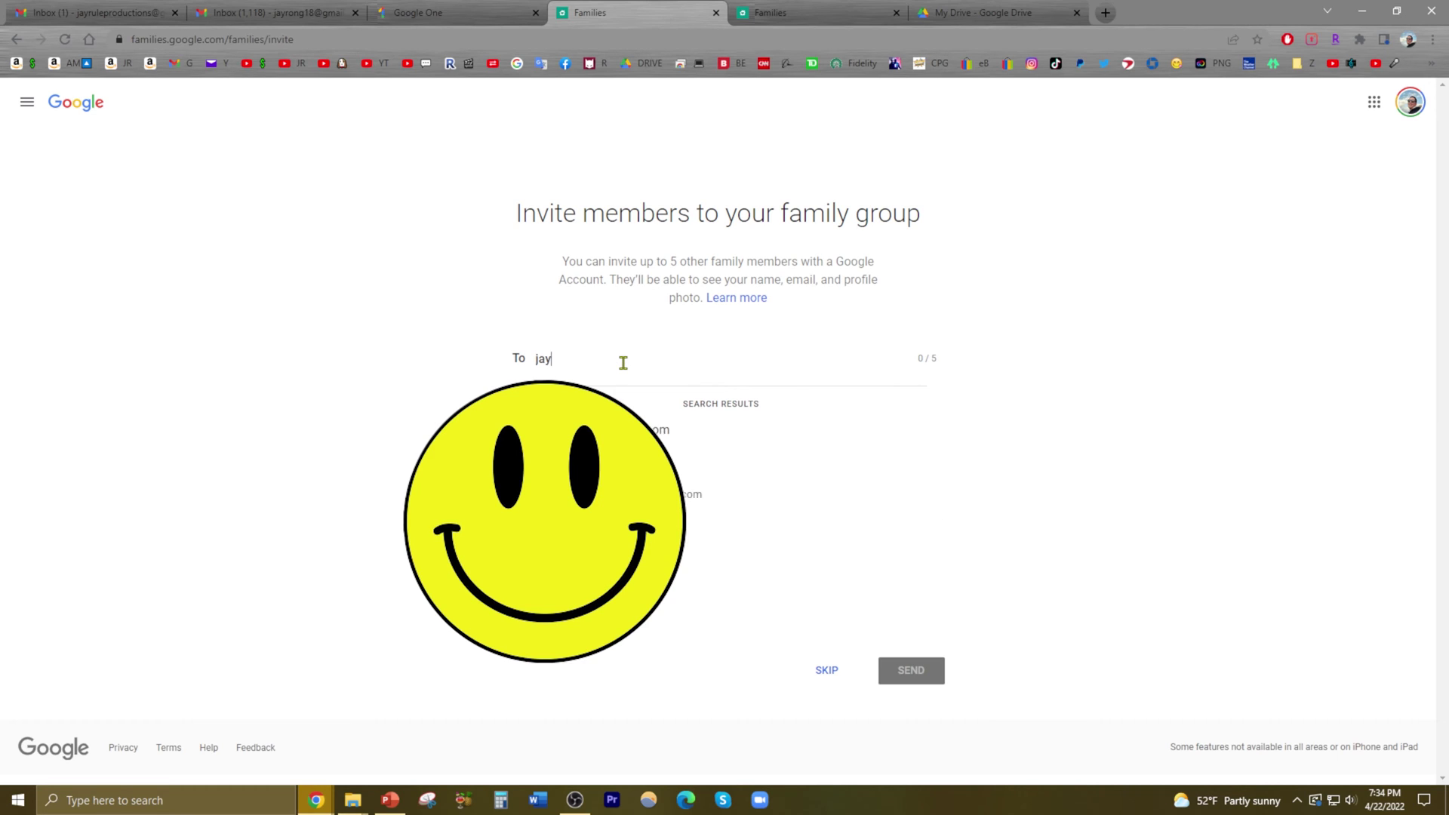
{"action": "type", "text": "rul"}
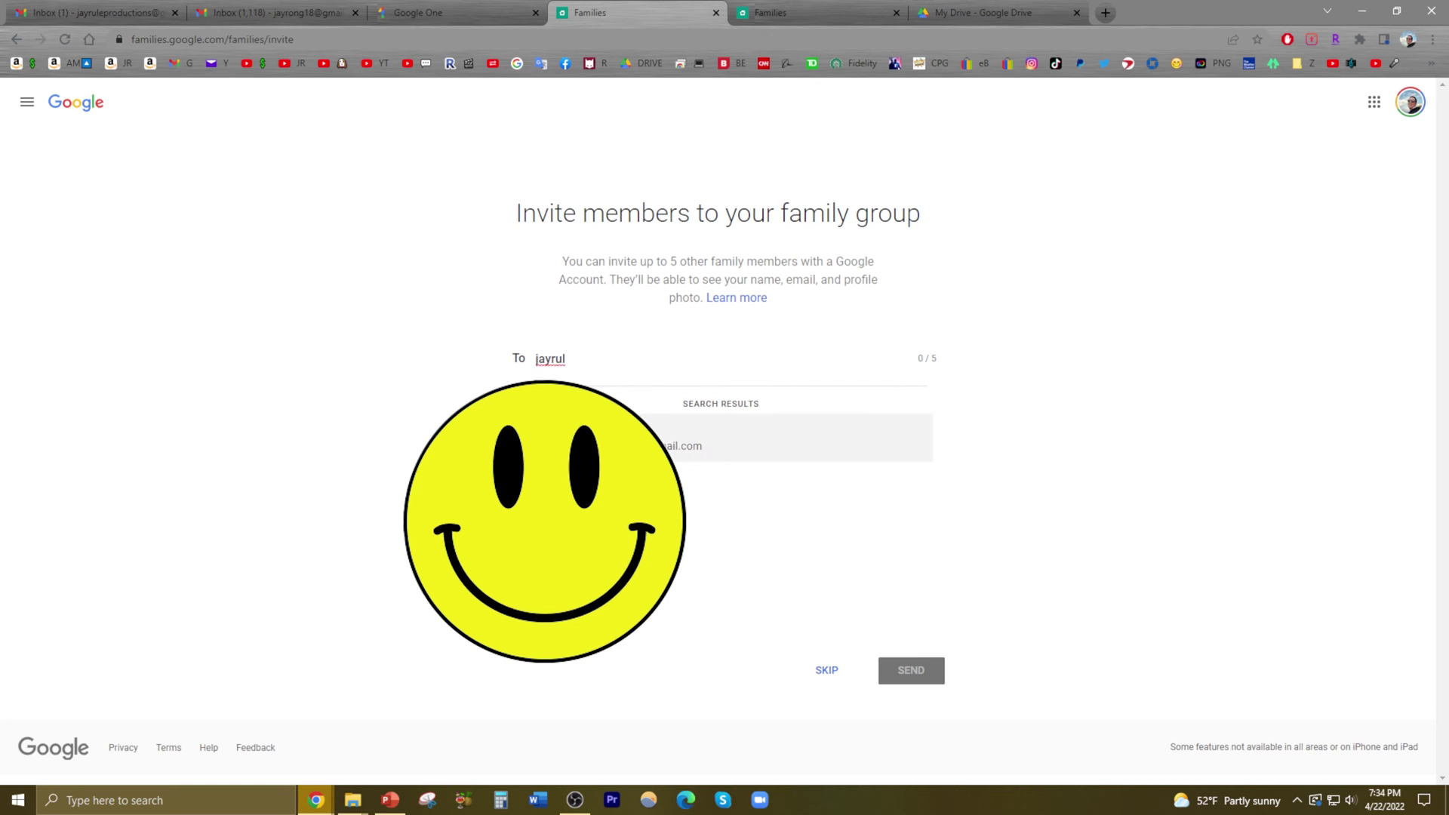
{"action": "left_click", "coordinate": [628, 431]}
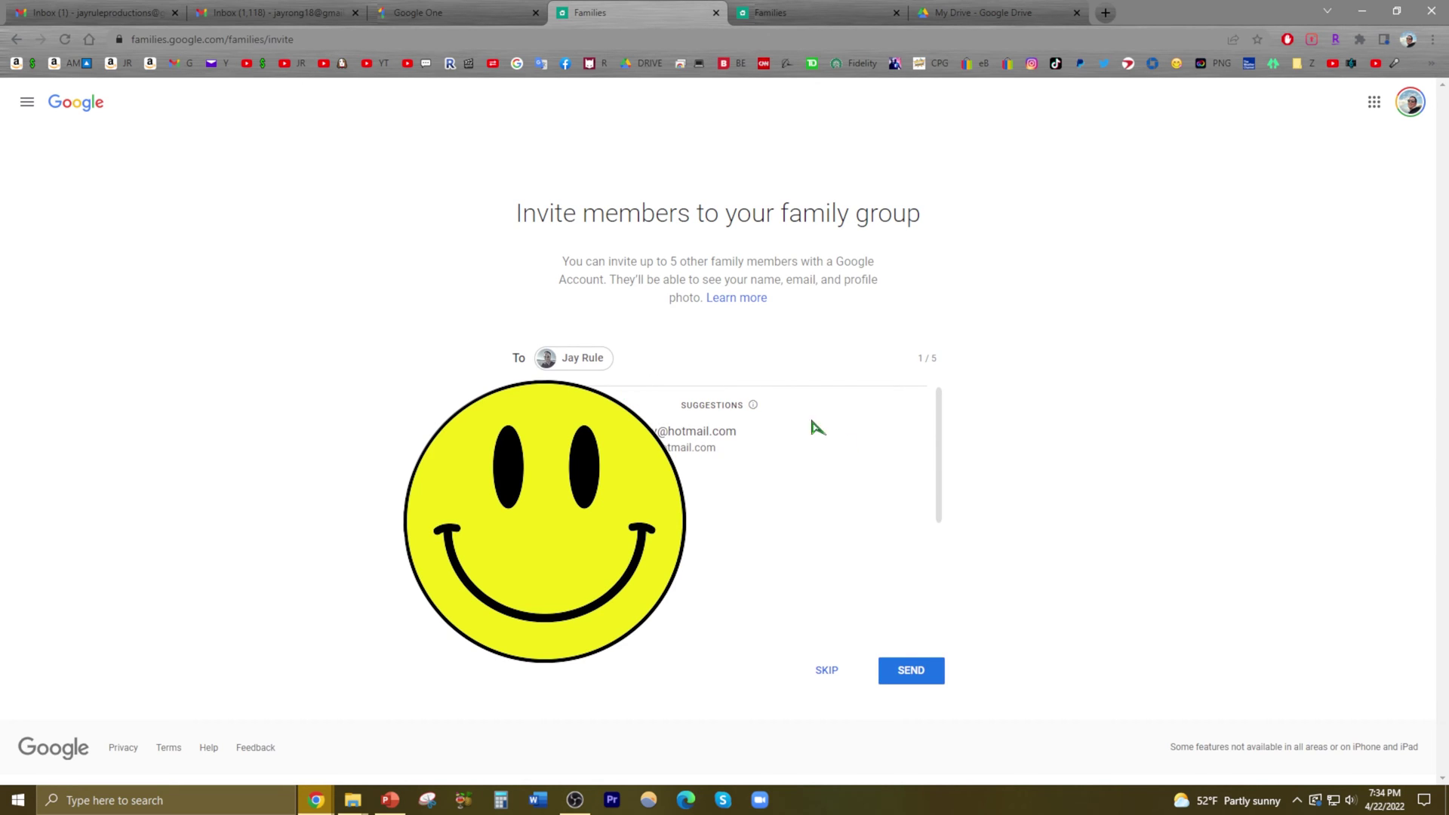
{"action": "left_click", "coordinate": [926, 679]}
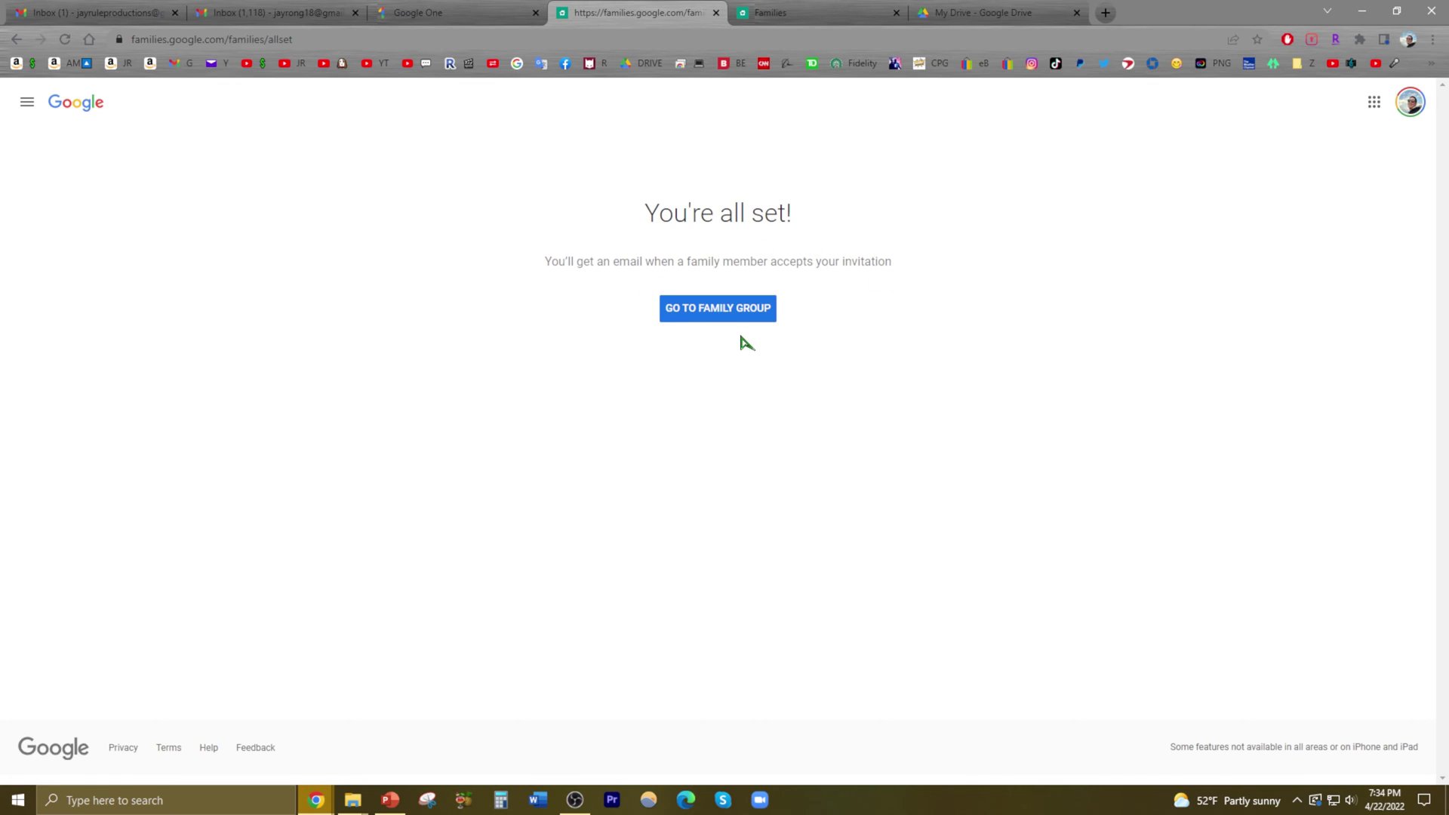
{"action": "left_click", "coordinate": [719, 317]}
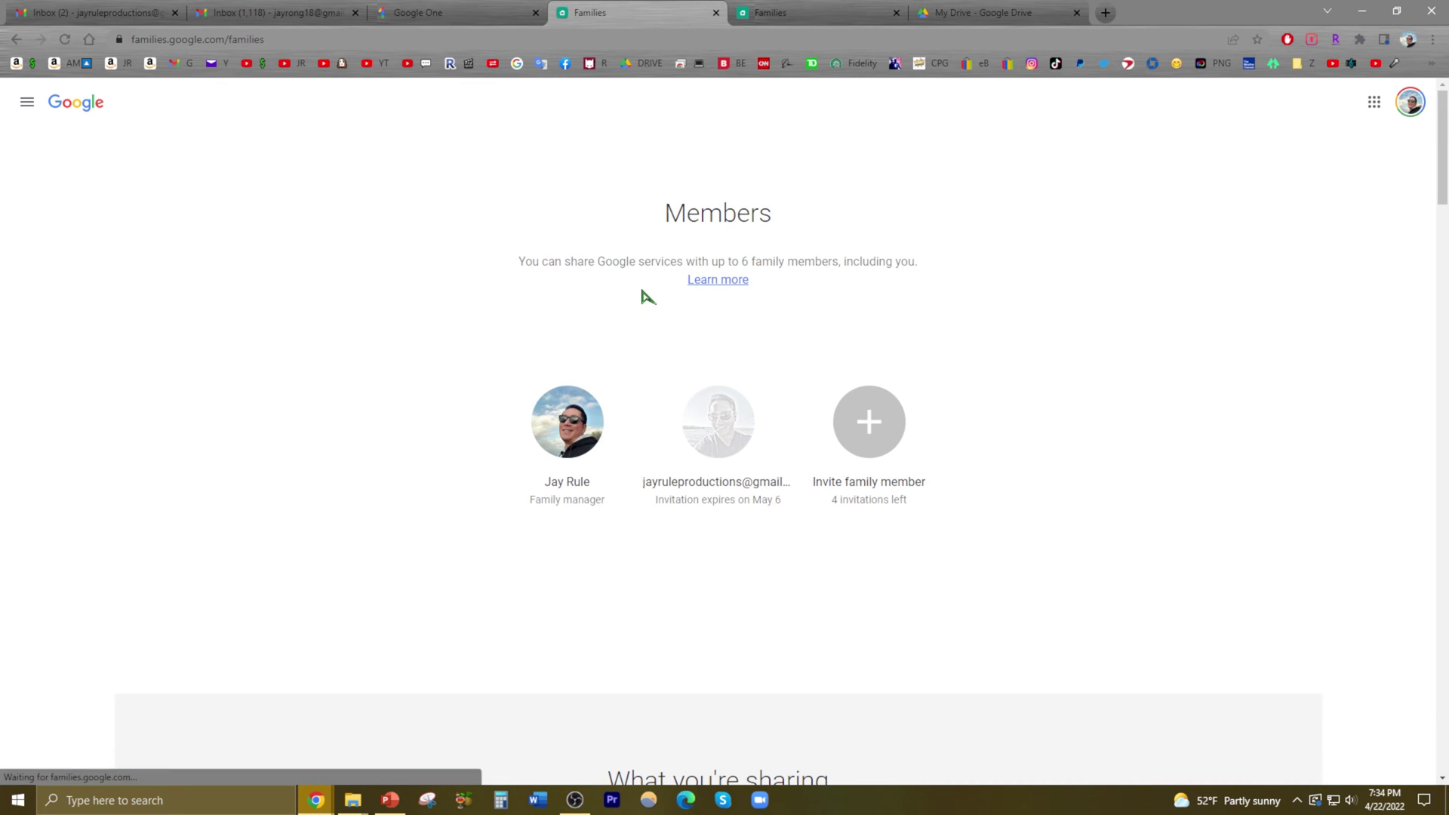
Accept the 'Join Jay's family group?' invitation in Gmail, joining with the second account
{"action": "left_click", "coordinate": [65, 19]}
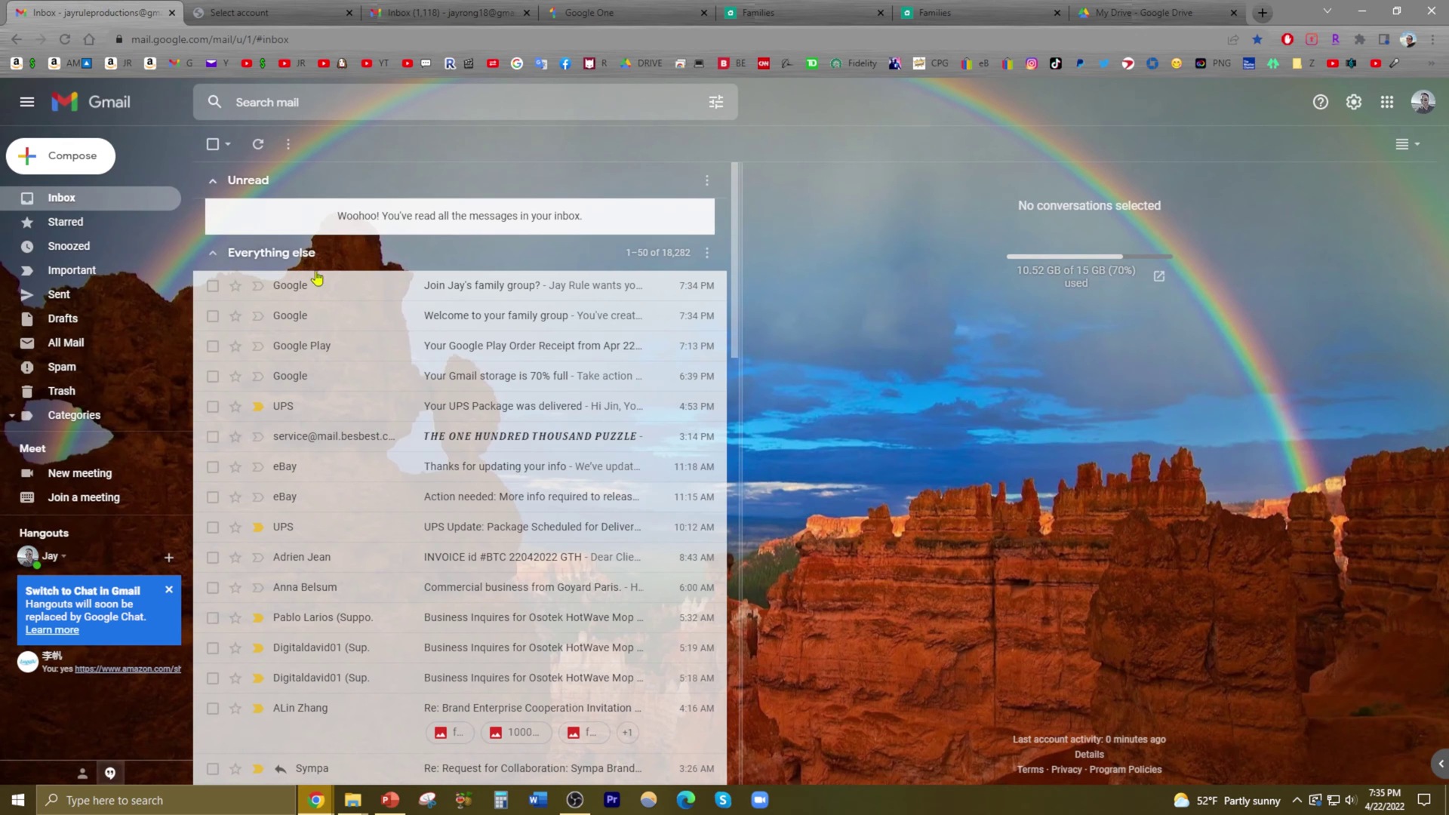
{"action": "mouse_move", "coordinate": [464, 286]}
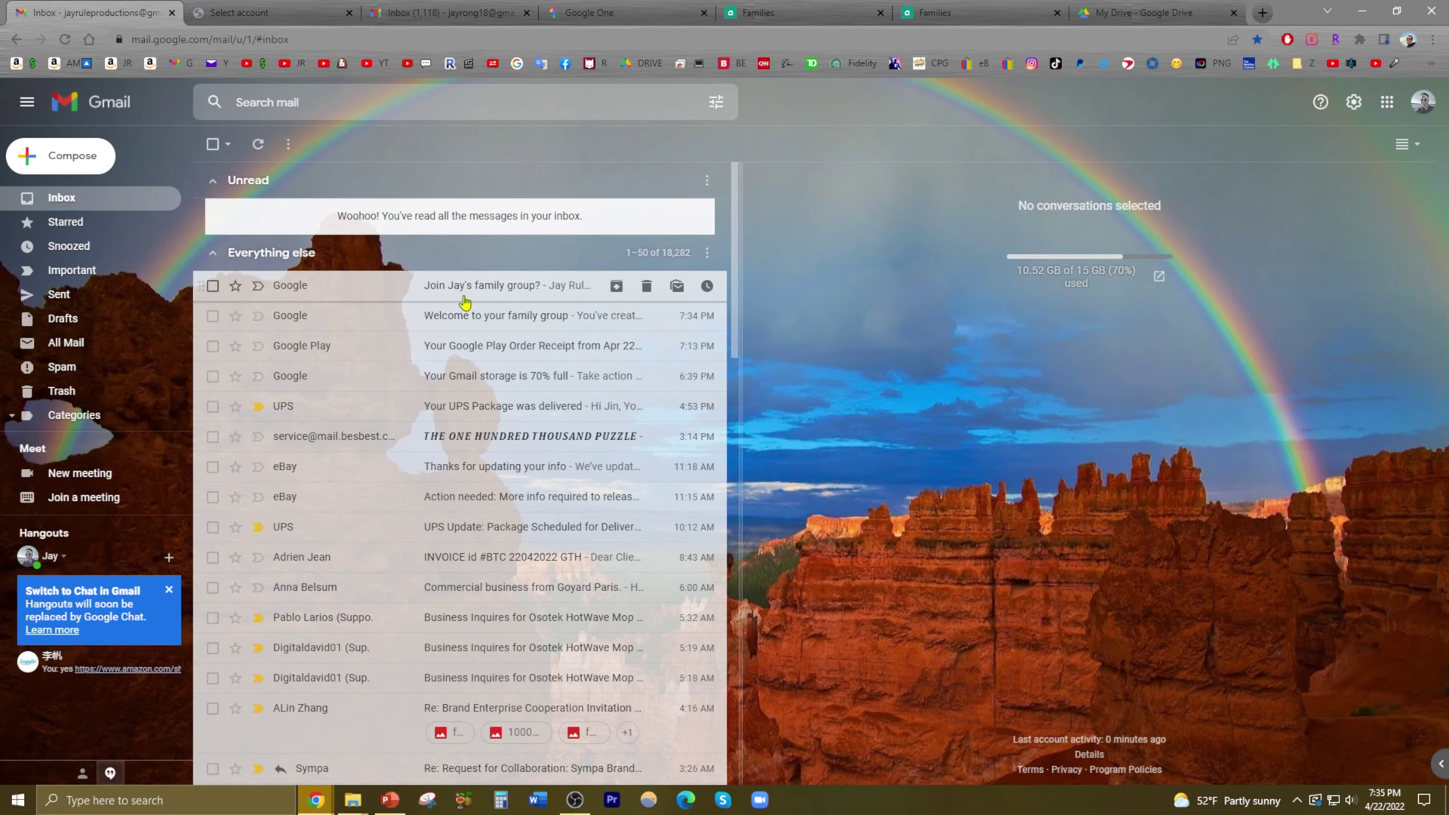
{"action": "left_click", "coordinate": [494, 299]}
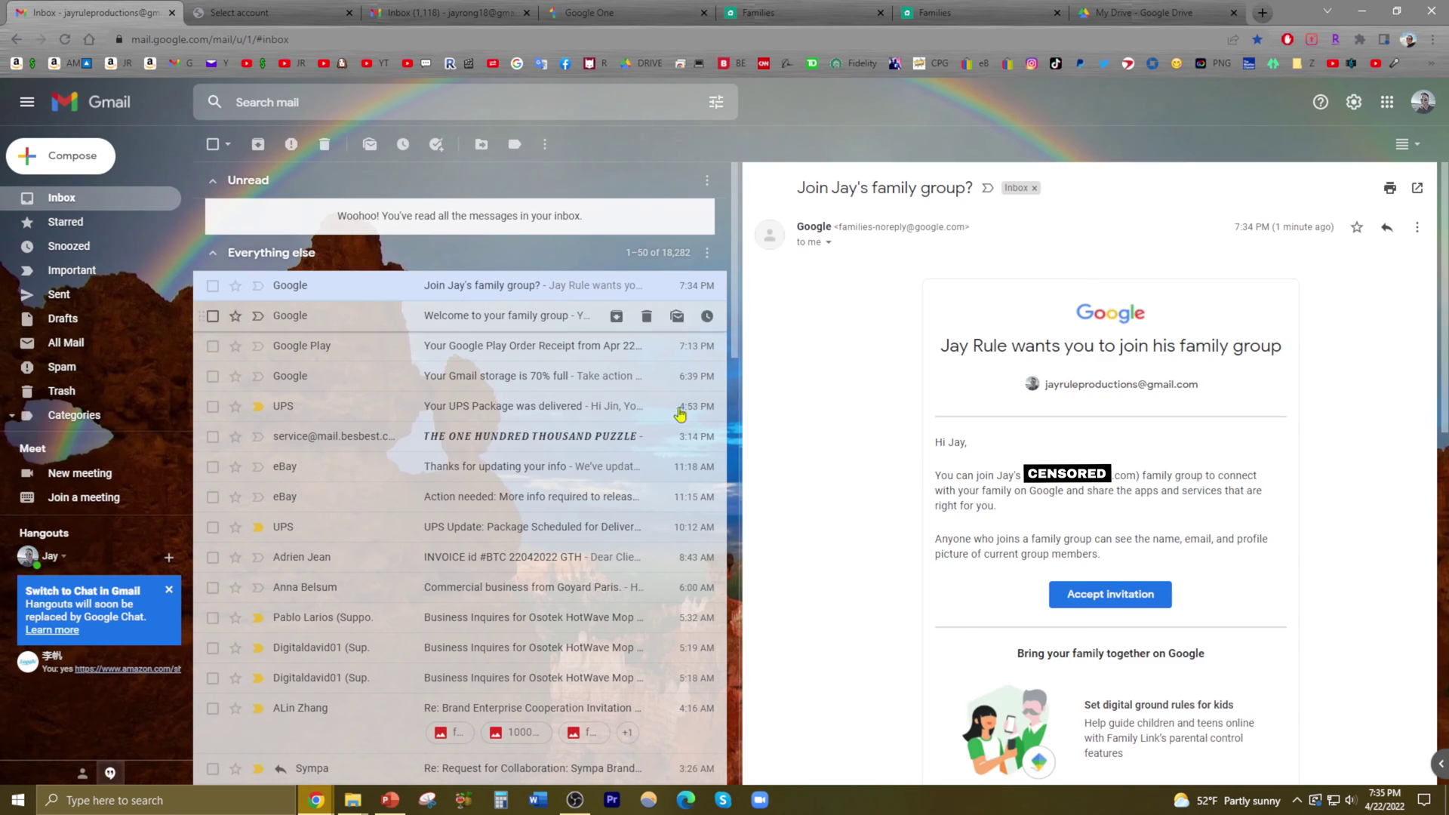
{"action": "left_click", "coordinate": [1121, 594]}
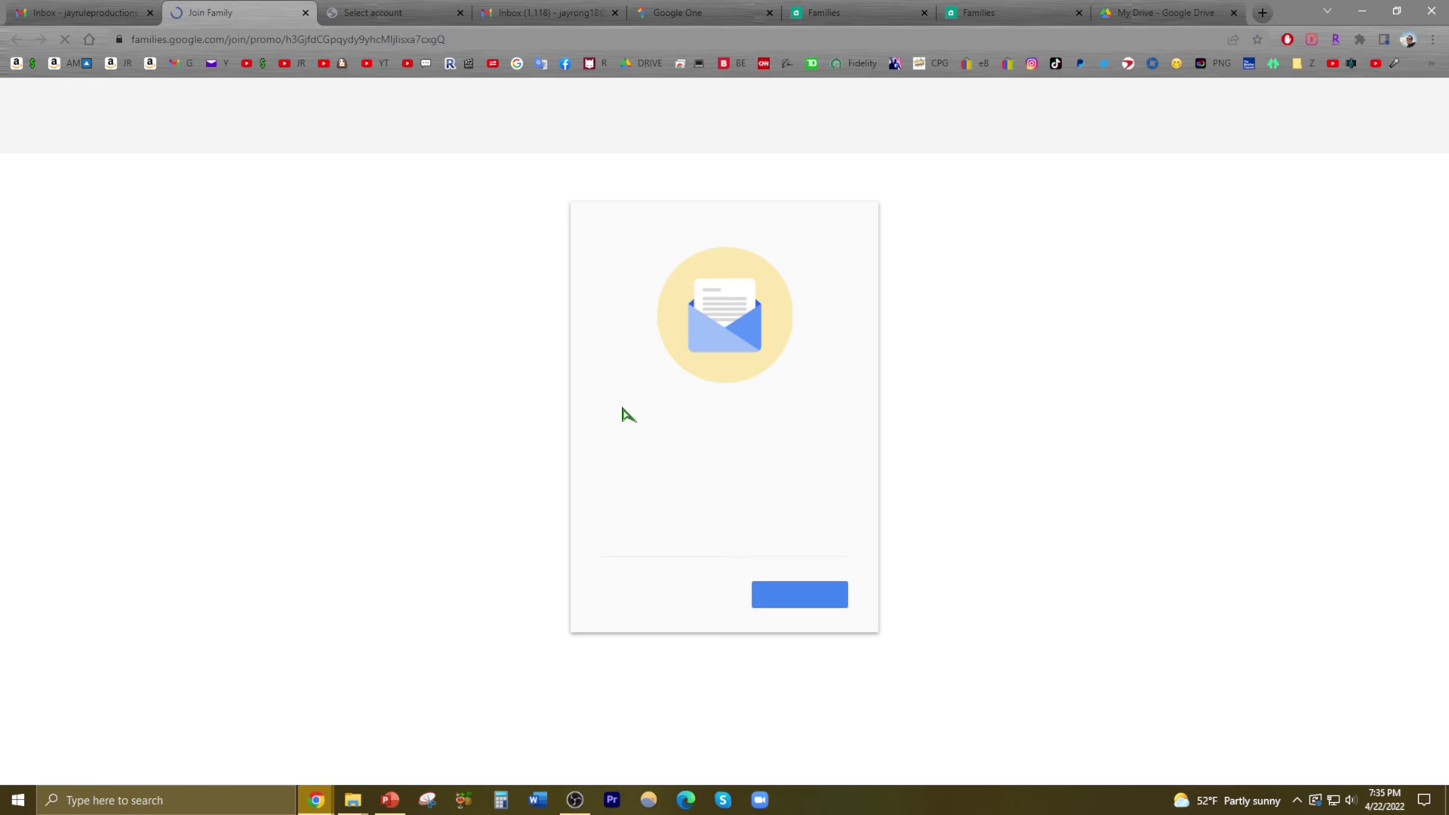
{"action": "left_click", "coordinate": [793, 596]}
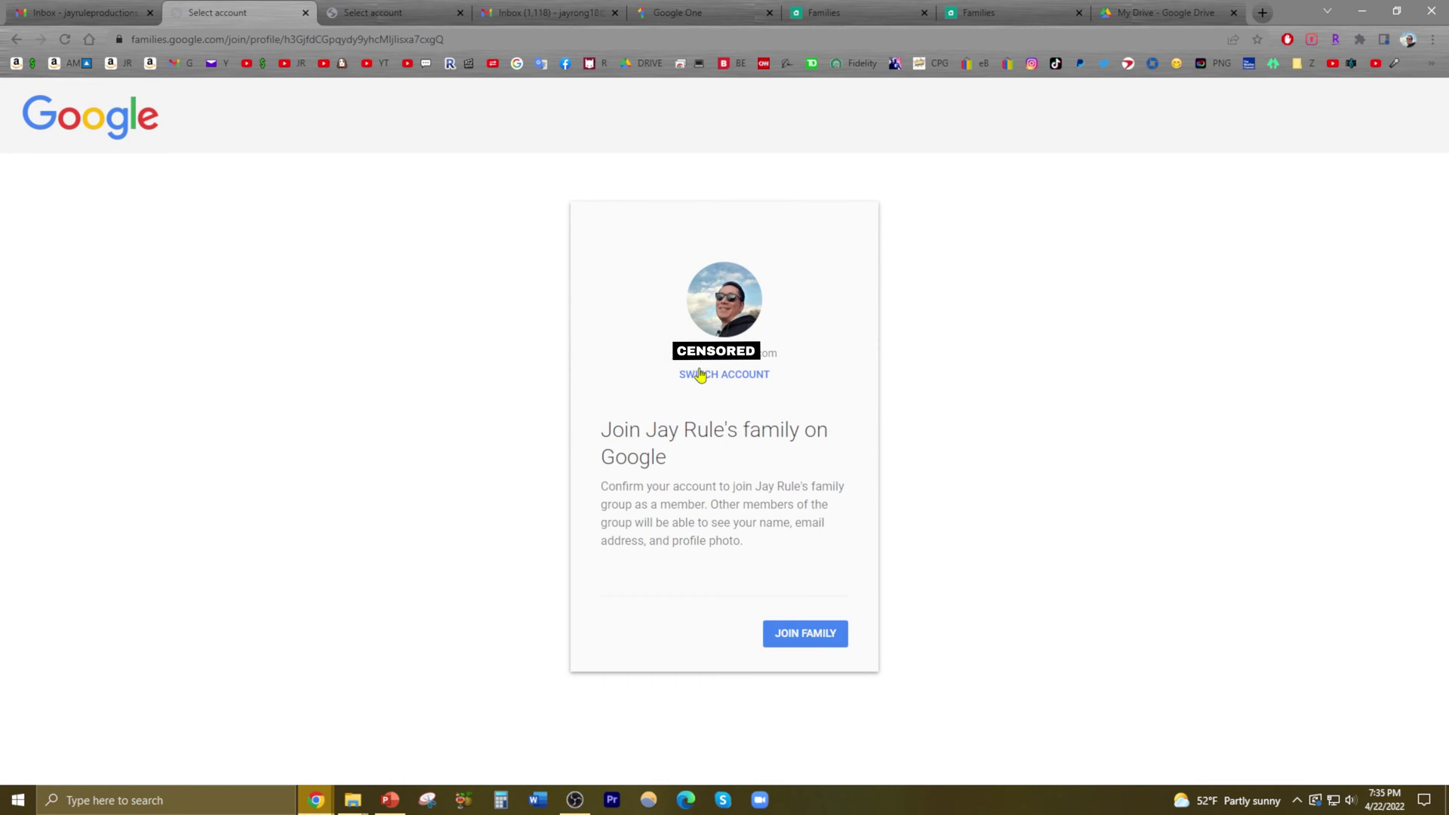
{"action": "left_click", "coordinate": [703, 380]}
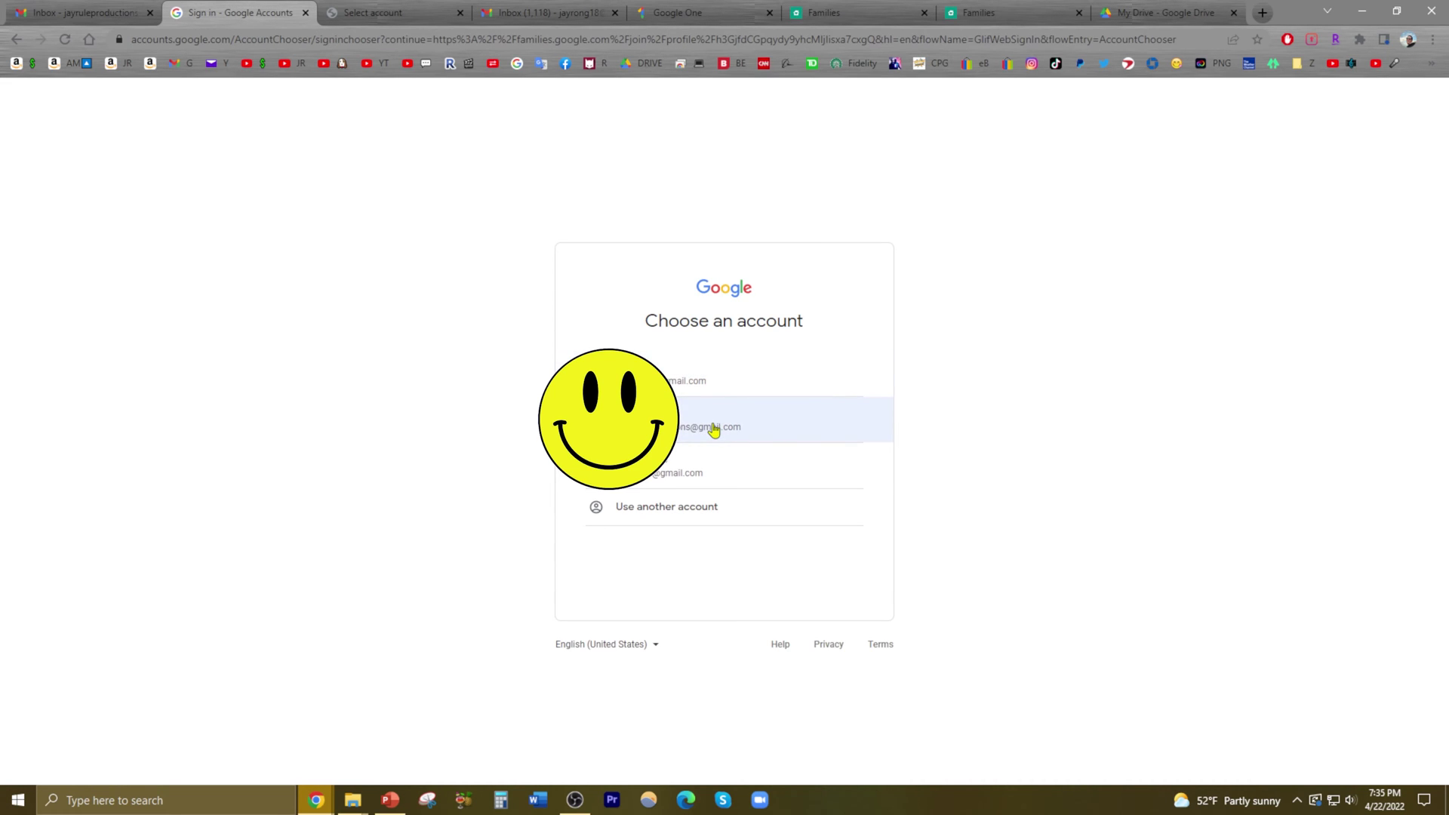
{"action": "left_click", "coordinate": [713, 428]}
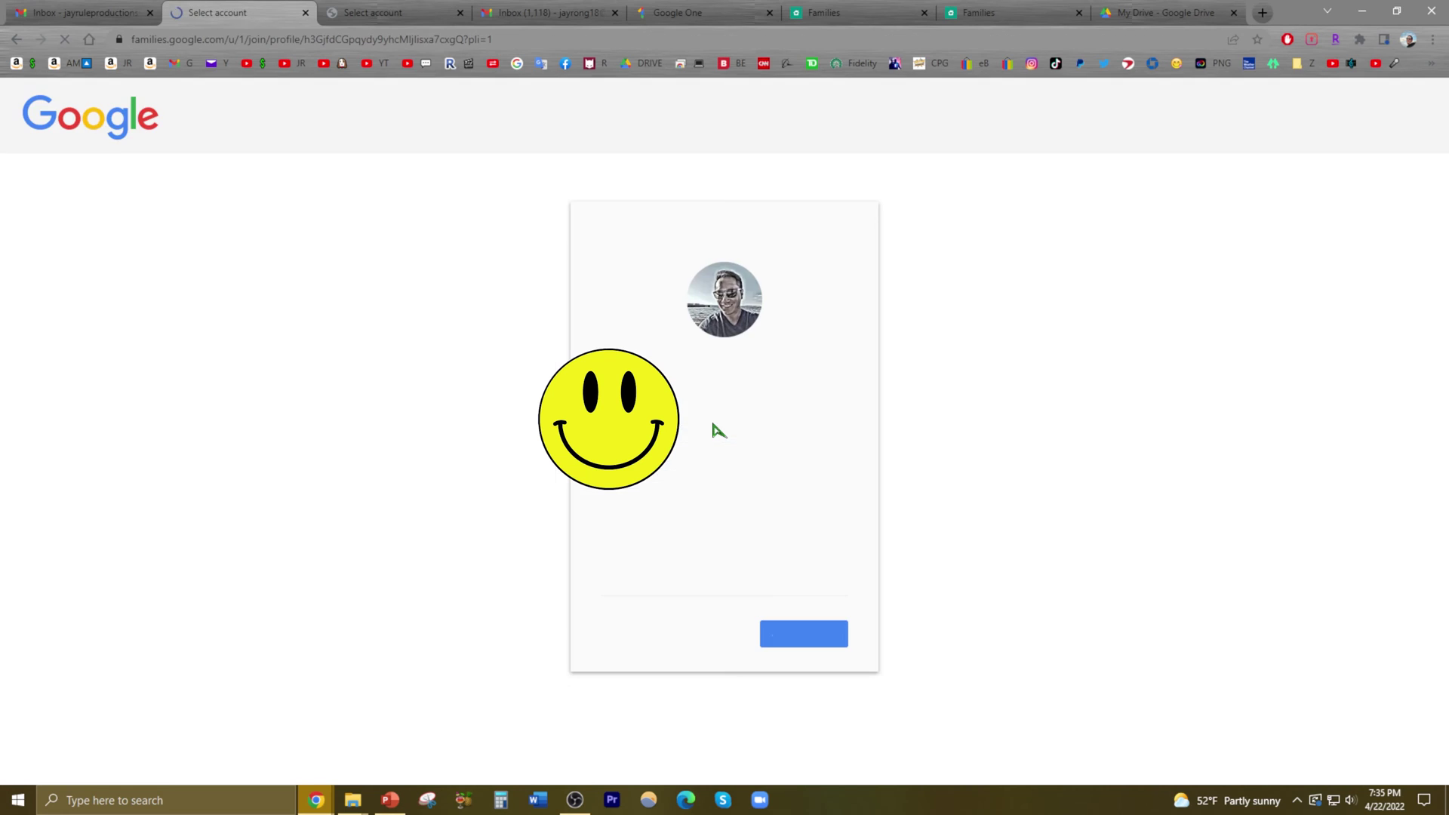
{"action": "left_click", "coordinate": [805, 639]}
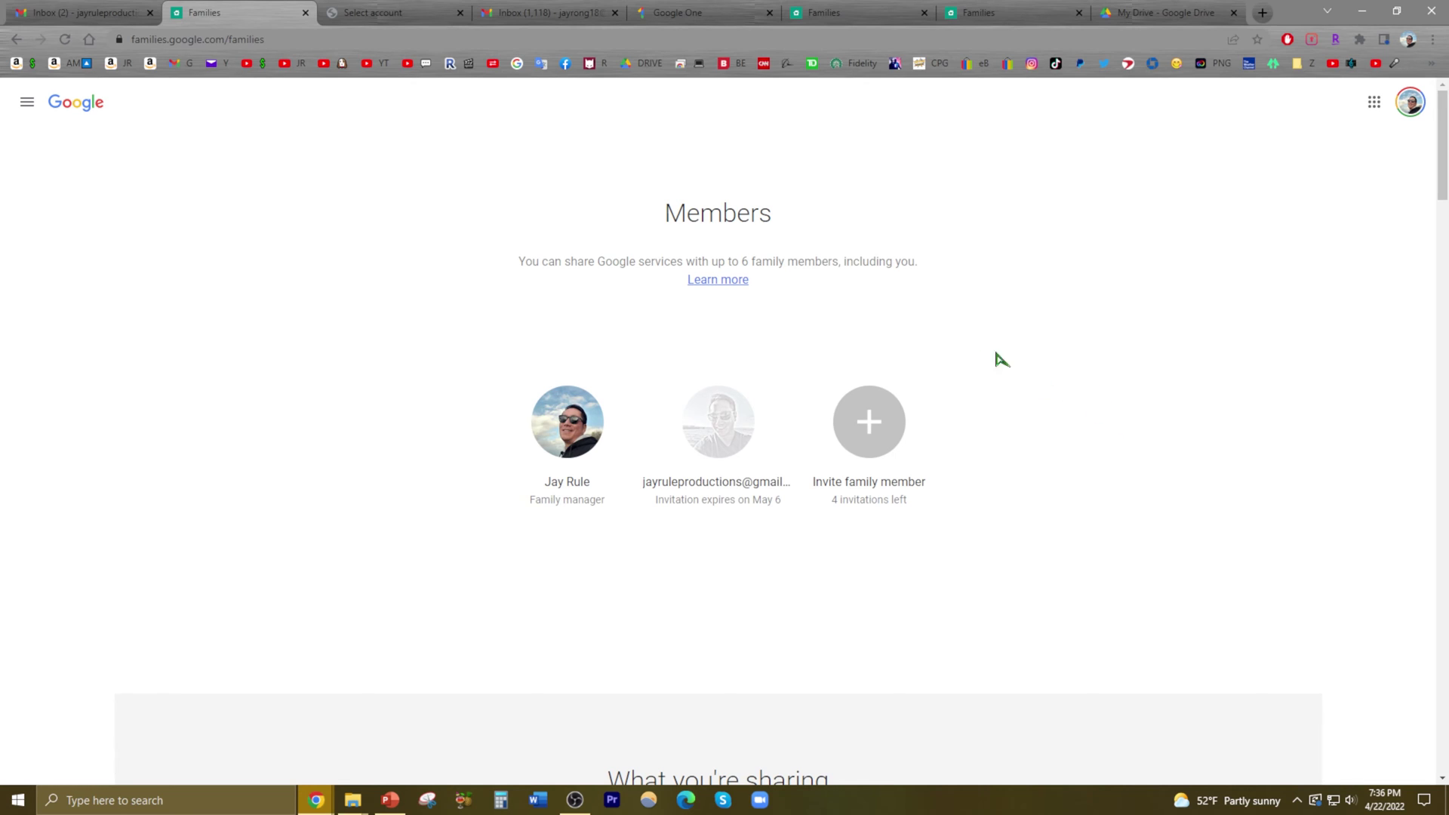
Read the welcome and new-family-member emails and reload Gmail to recheck the storage figure
{"action": "left_click", "coordinate": [85, 10]}
{"action": "mouse_move", "coordinate": [502, 212]}
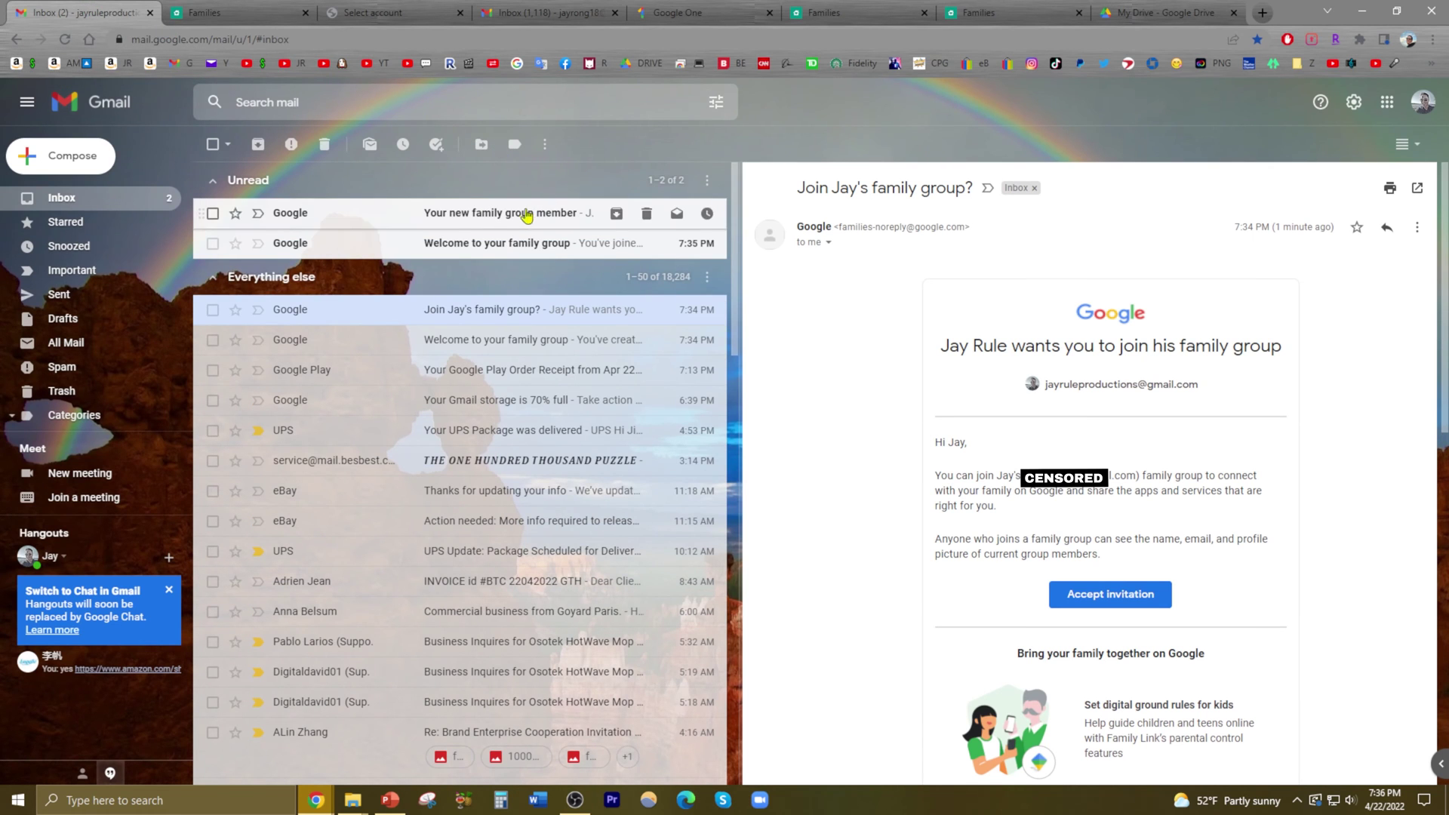
{"action": "left_click", "coordinate": [489, 243]}
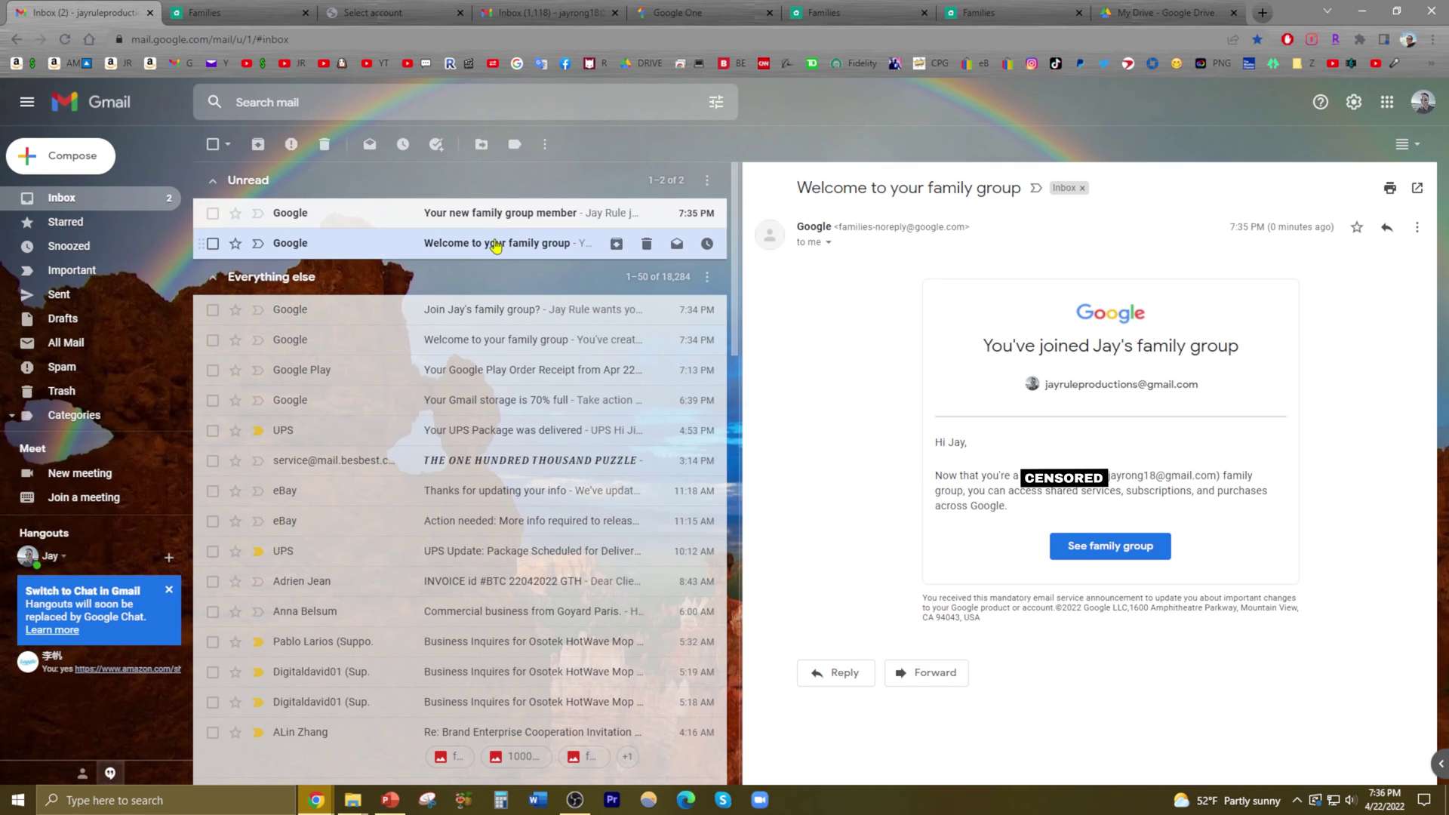
{"action": "left_click", "coordinate": [476, 221]}
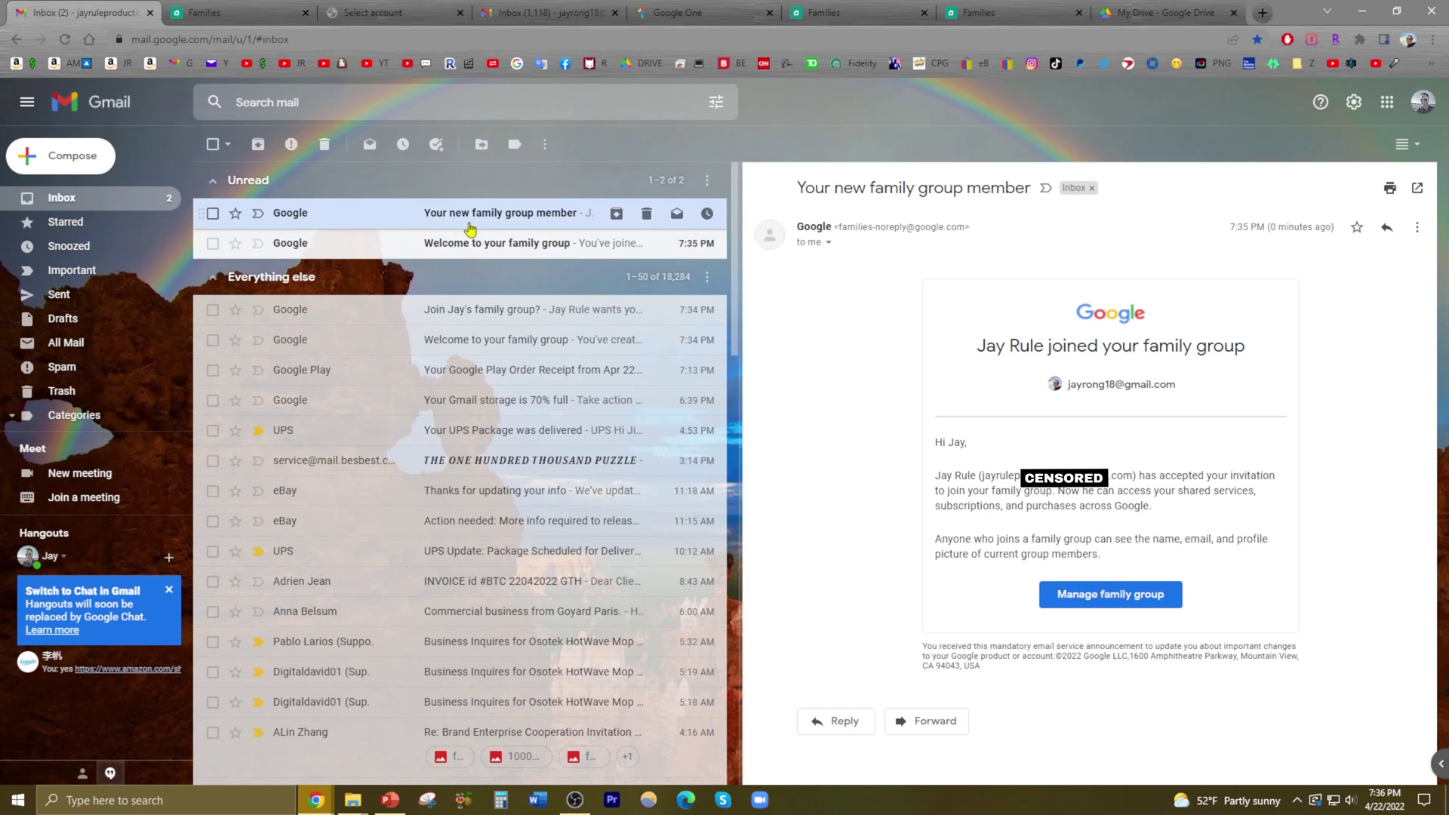
{"action": "left_click", "coordinate": [65, 40]}
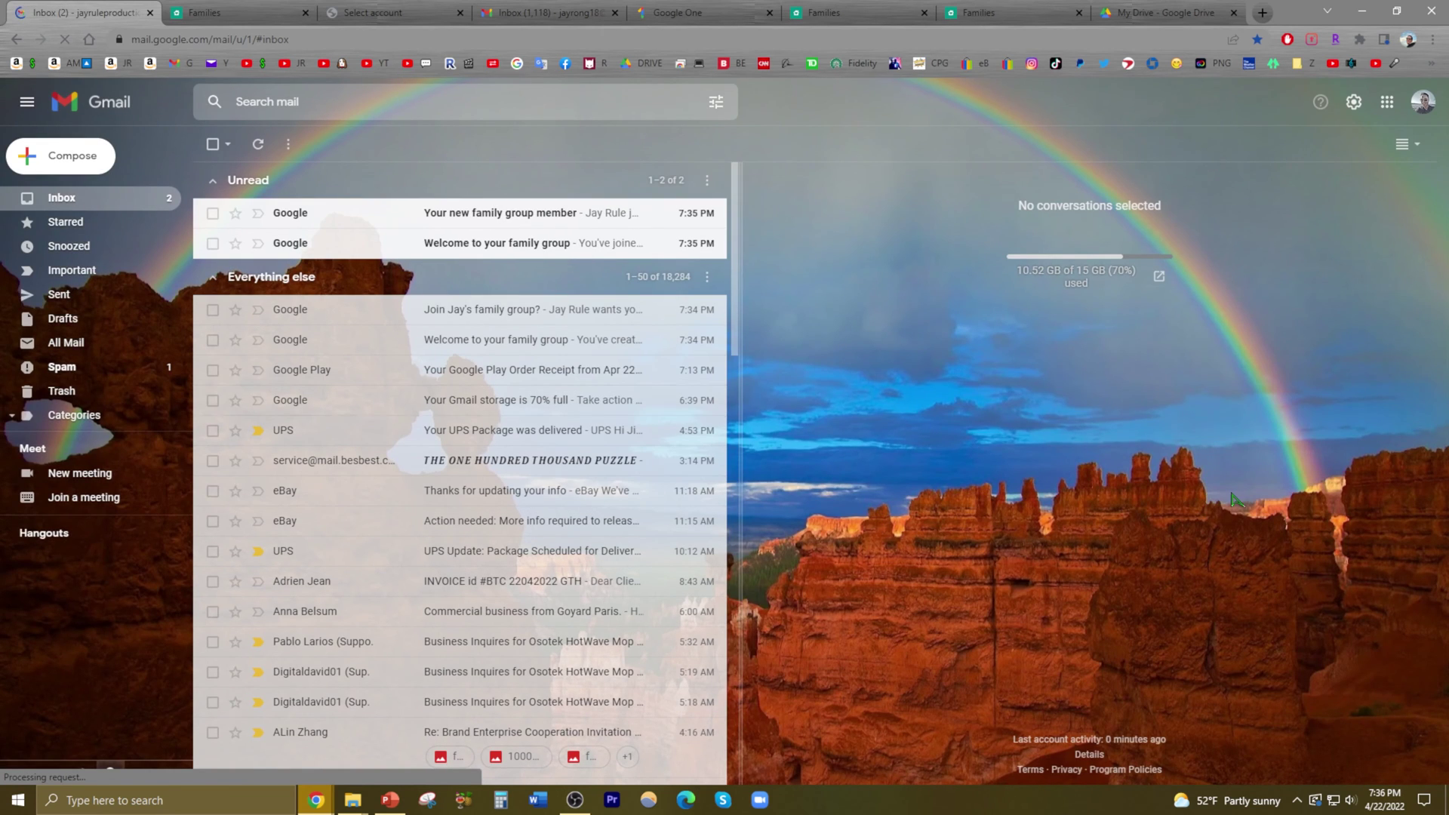
Place the Google Support chat over Gmail and reply 'ok please do' to the agent
{"action": "key", "text": "alt+Tab"}
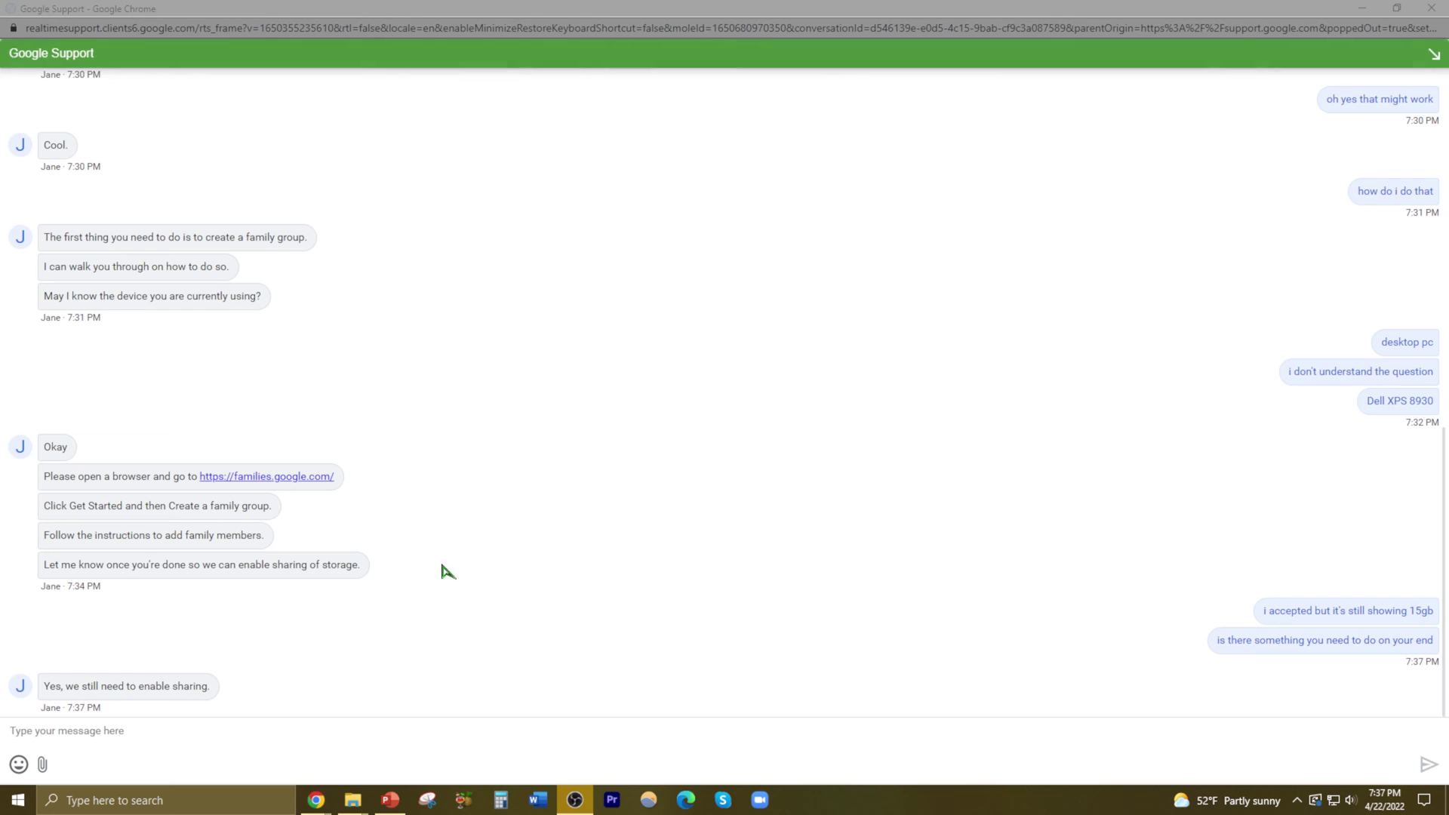
{"action": "left_click_drag", "start_coordinate": [748, 9], "coordinate": [1270, 86]}
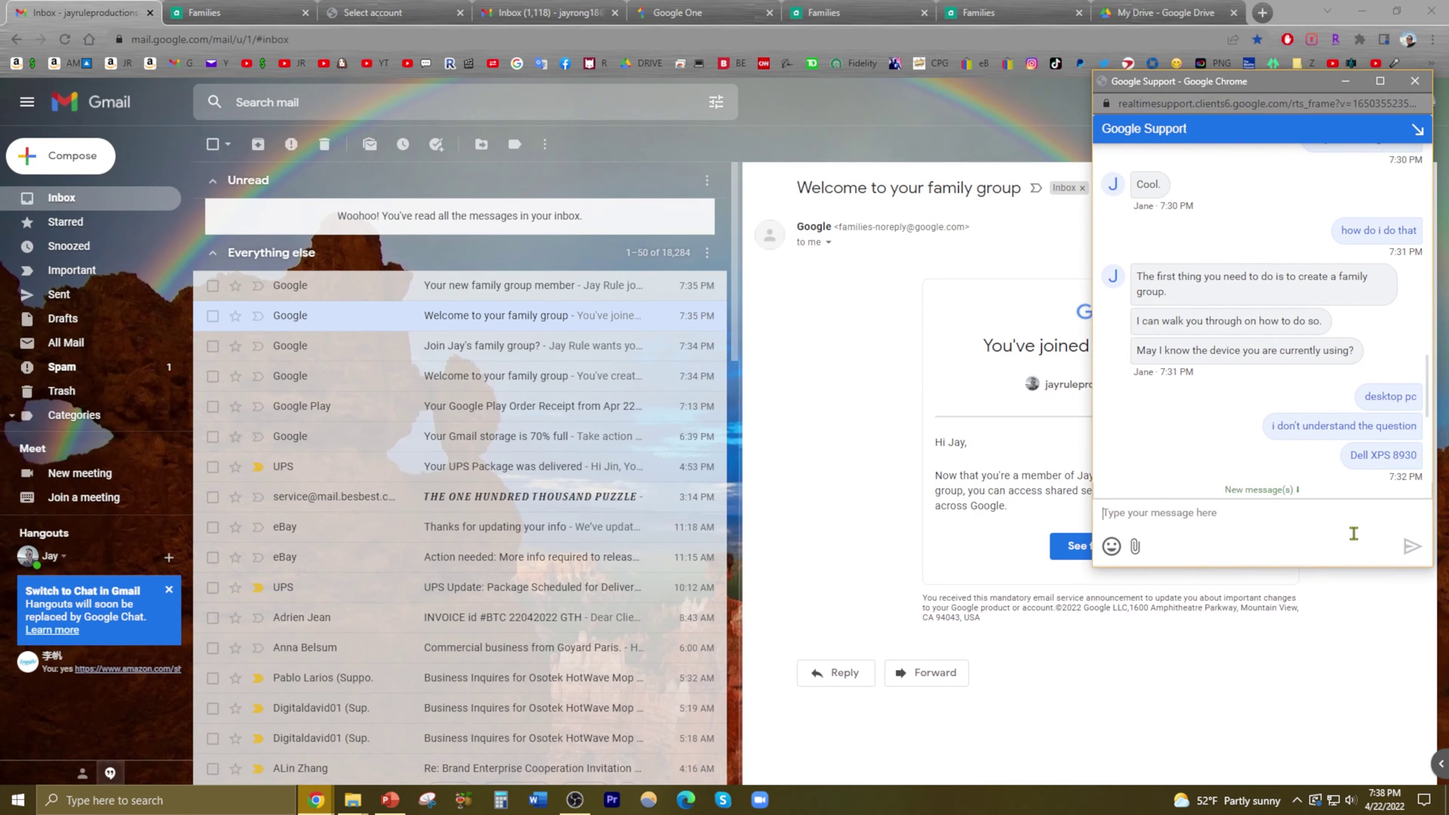
{"action": "scroll", "coordinate": [1310, 404], "scroll_direction": "down", "scroll_amount": 5}
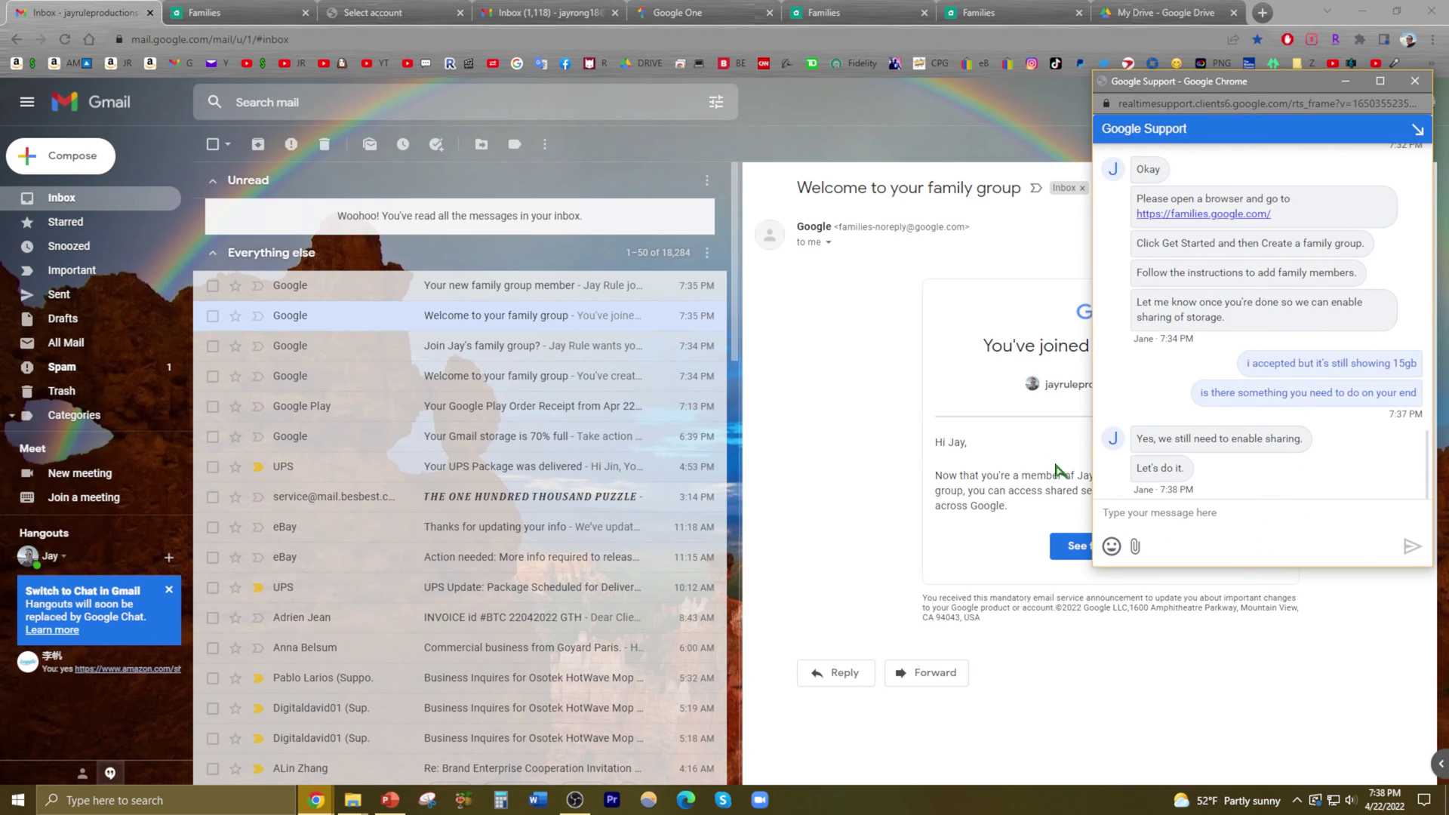
{"action": "left_click", "coordinate": [1186, 504]}
{"action": "type", "text": "ok please"}
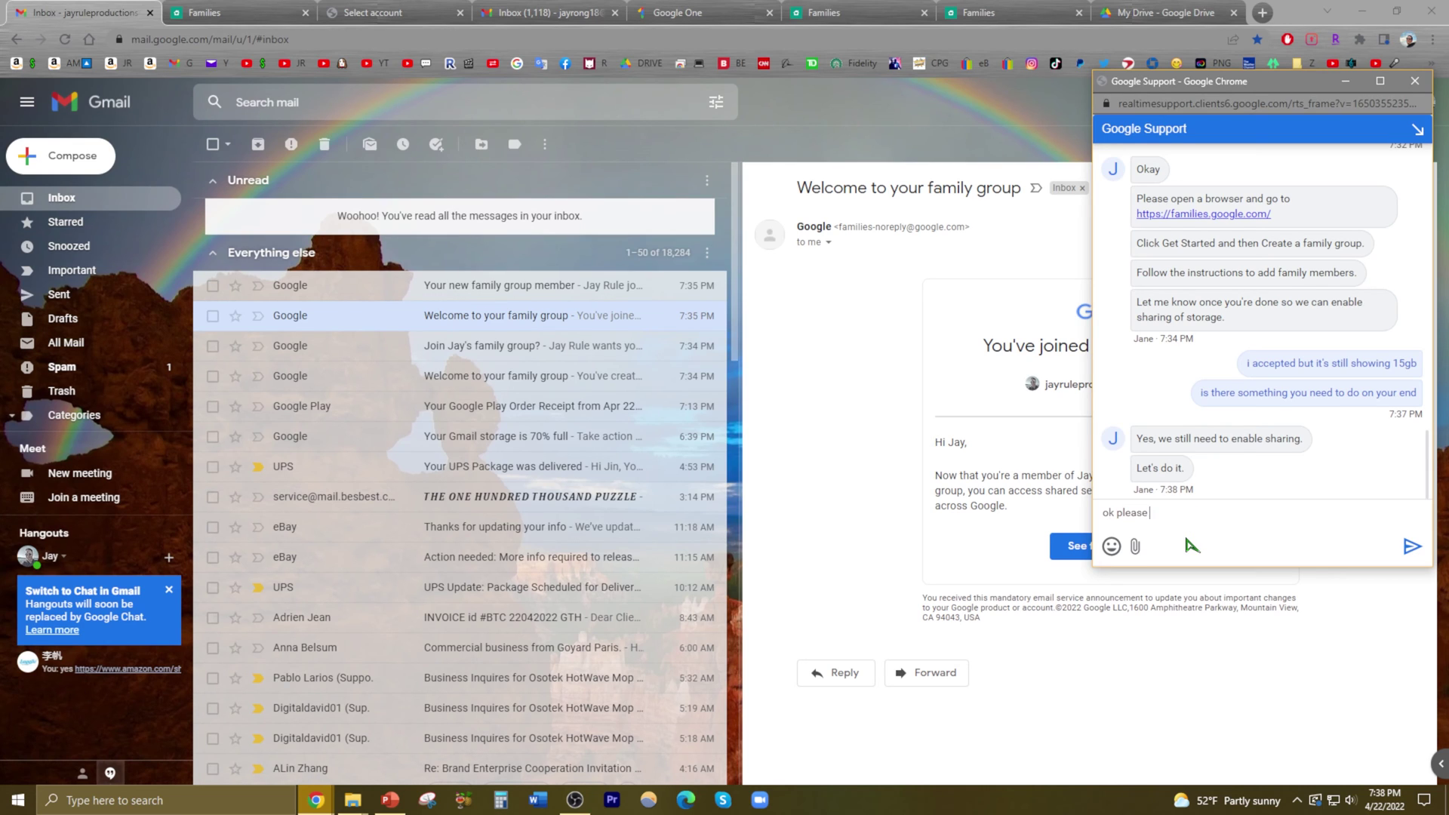
{"action": "type", "text": " do"}
{"action": "key", "text": "Return"}
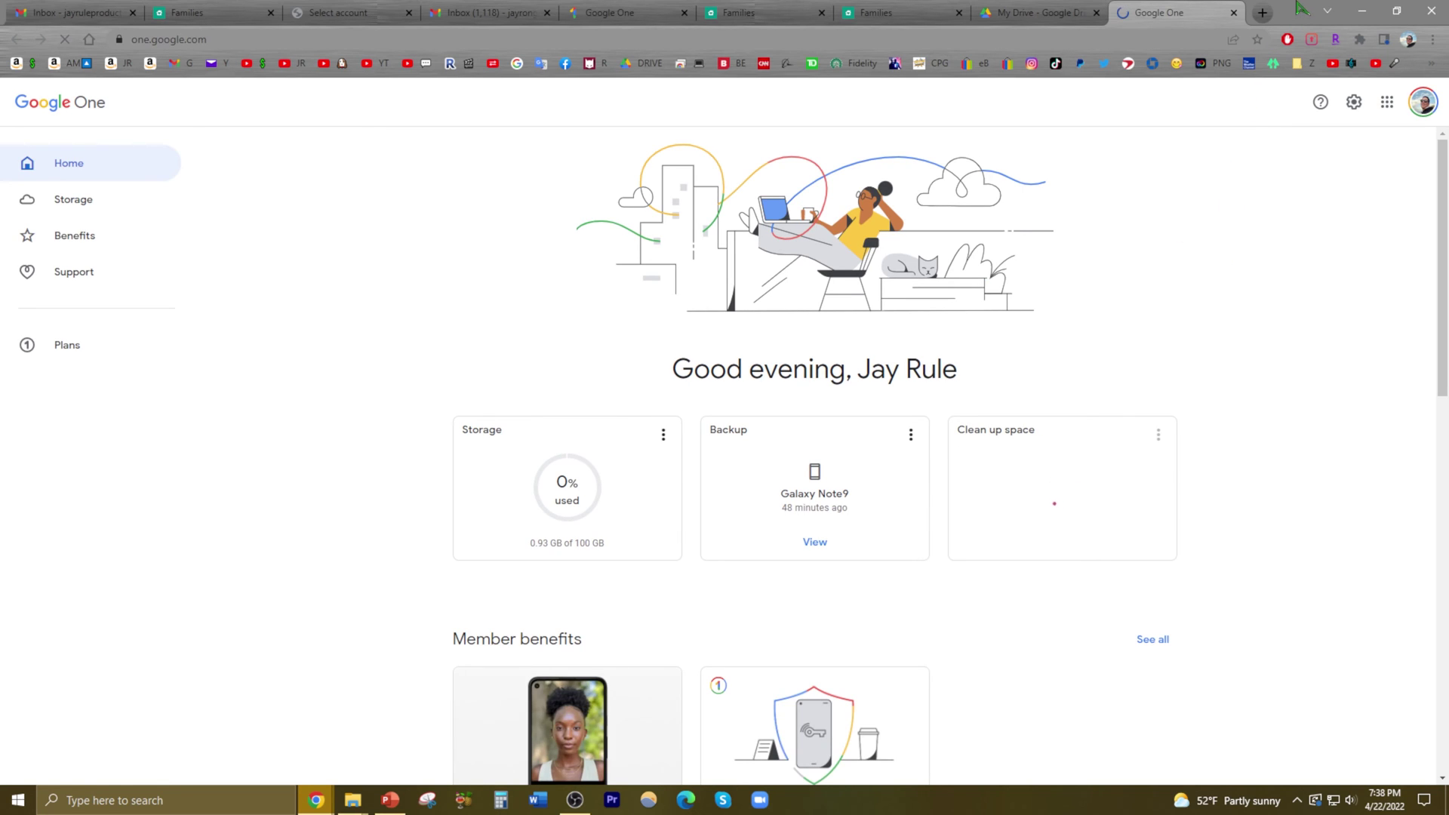
Arrange the browser on the left with the support chat window beside it
{"action": "key", "text": "super+Down"}
{"action": "left_click", "coordinate": [1313, 186]}
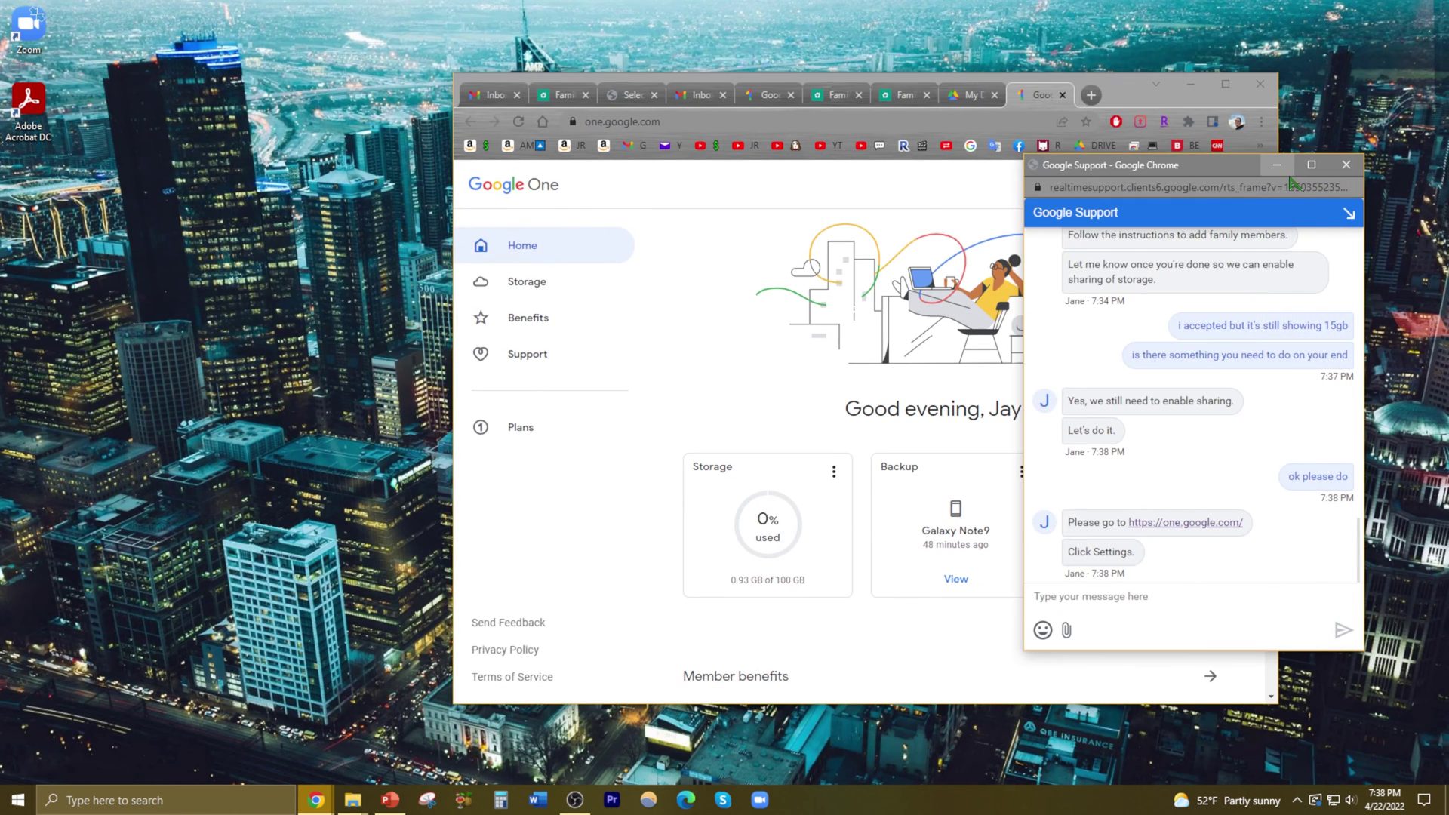
{"action": "left_click_drag", "start_coordinate": [1191, 170], "coordinate": [1257, 163]}
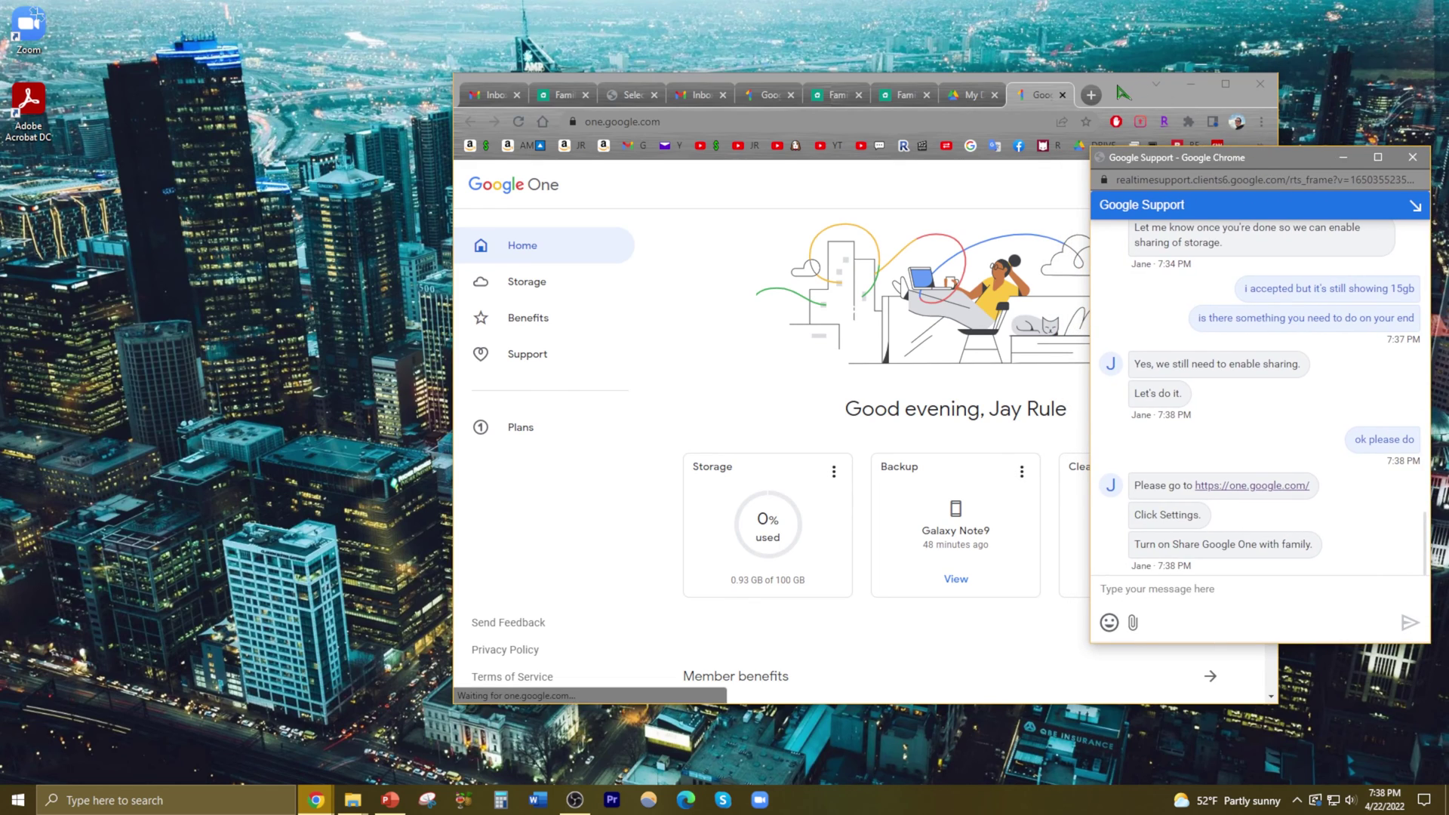
{"action": "left_click_drag", "start_coordinate": [1123, 91], "coordinate": [836, 51]}
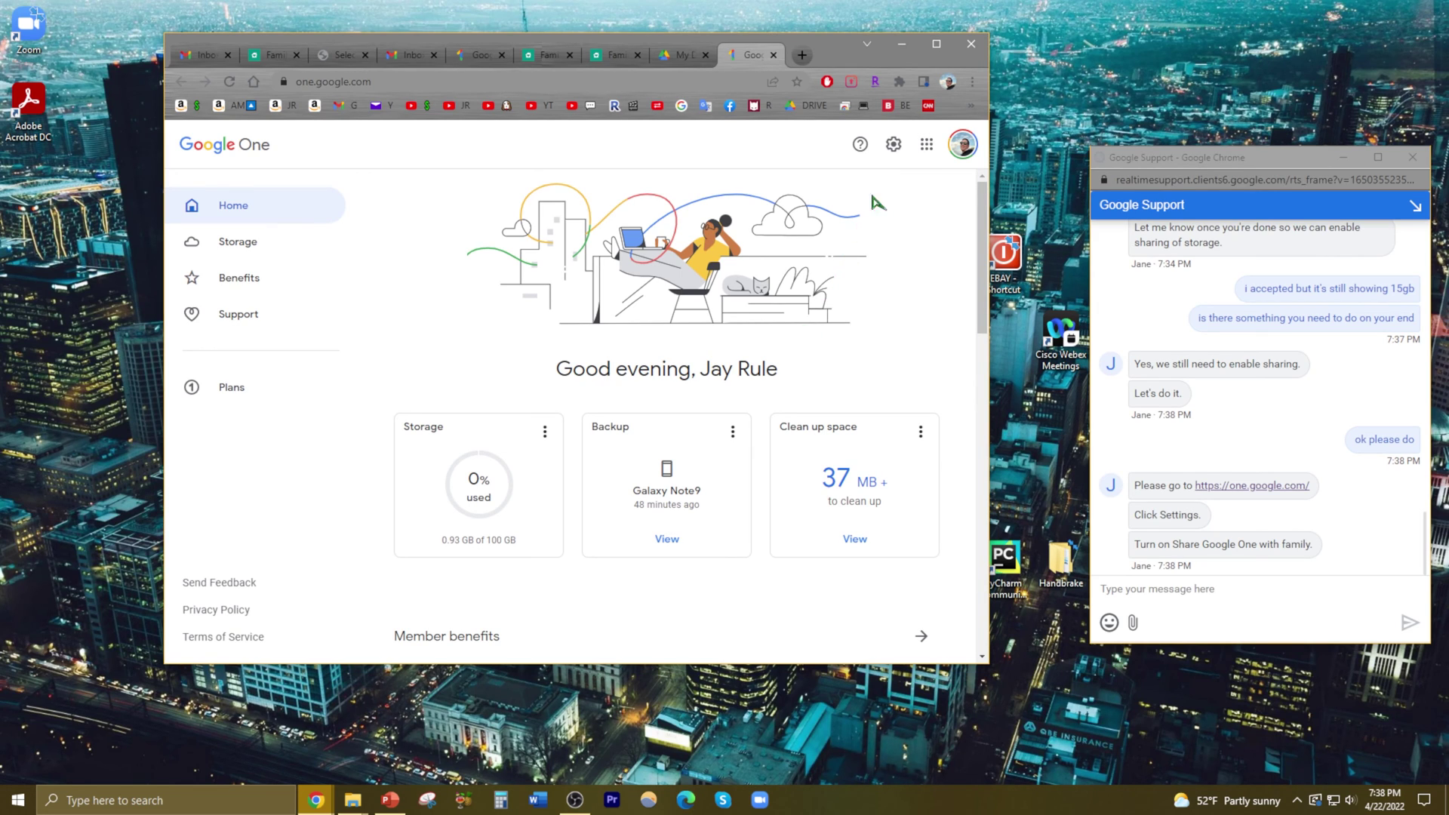
In Google One settings, switch on Share Google One with family under Manage family settings
{"action": "left_click", "coordinate": [894, 148]}
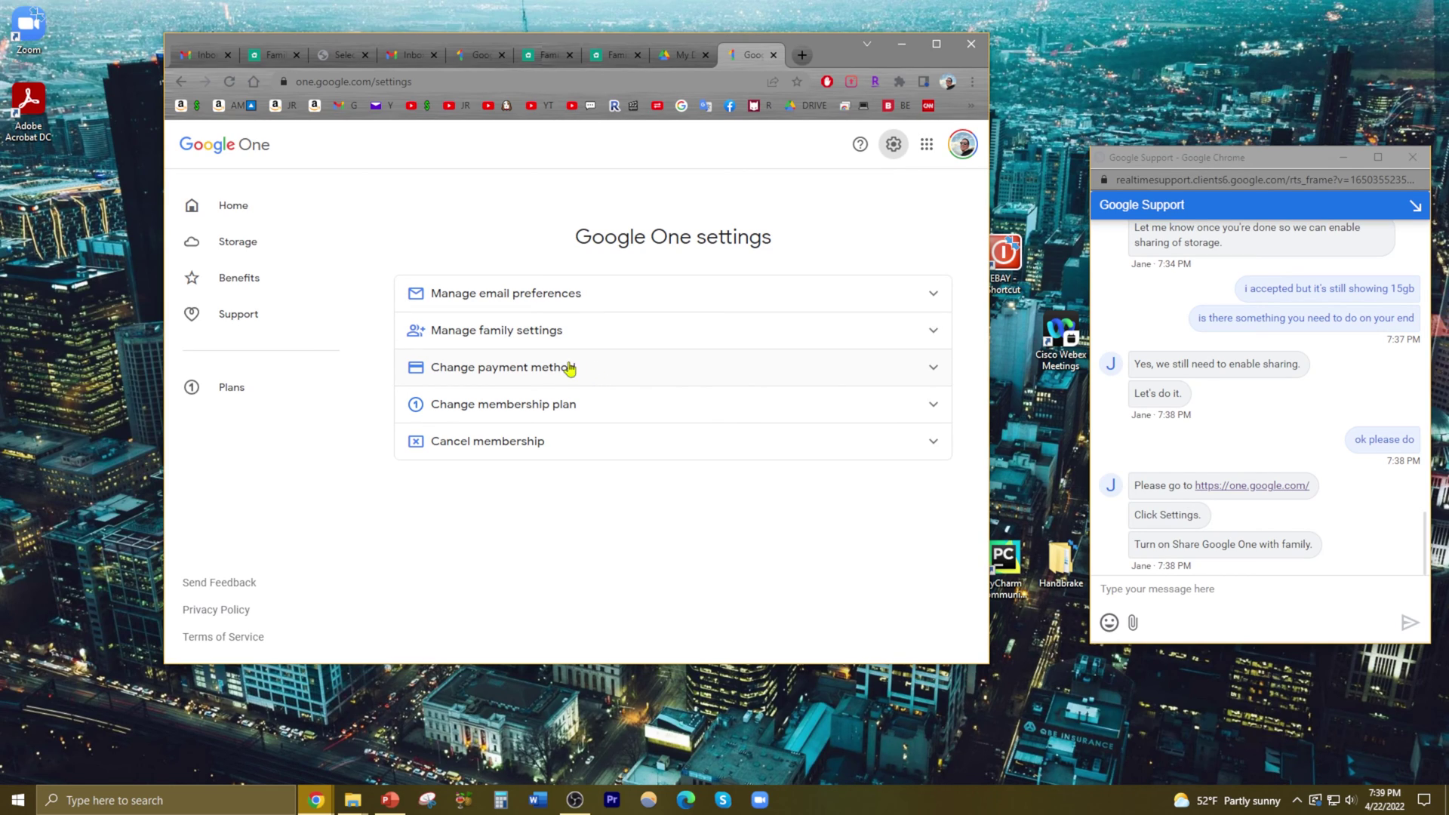
{"action": "left_click", "coordinate": [532, 338]}
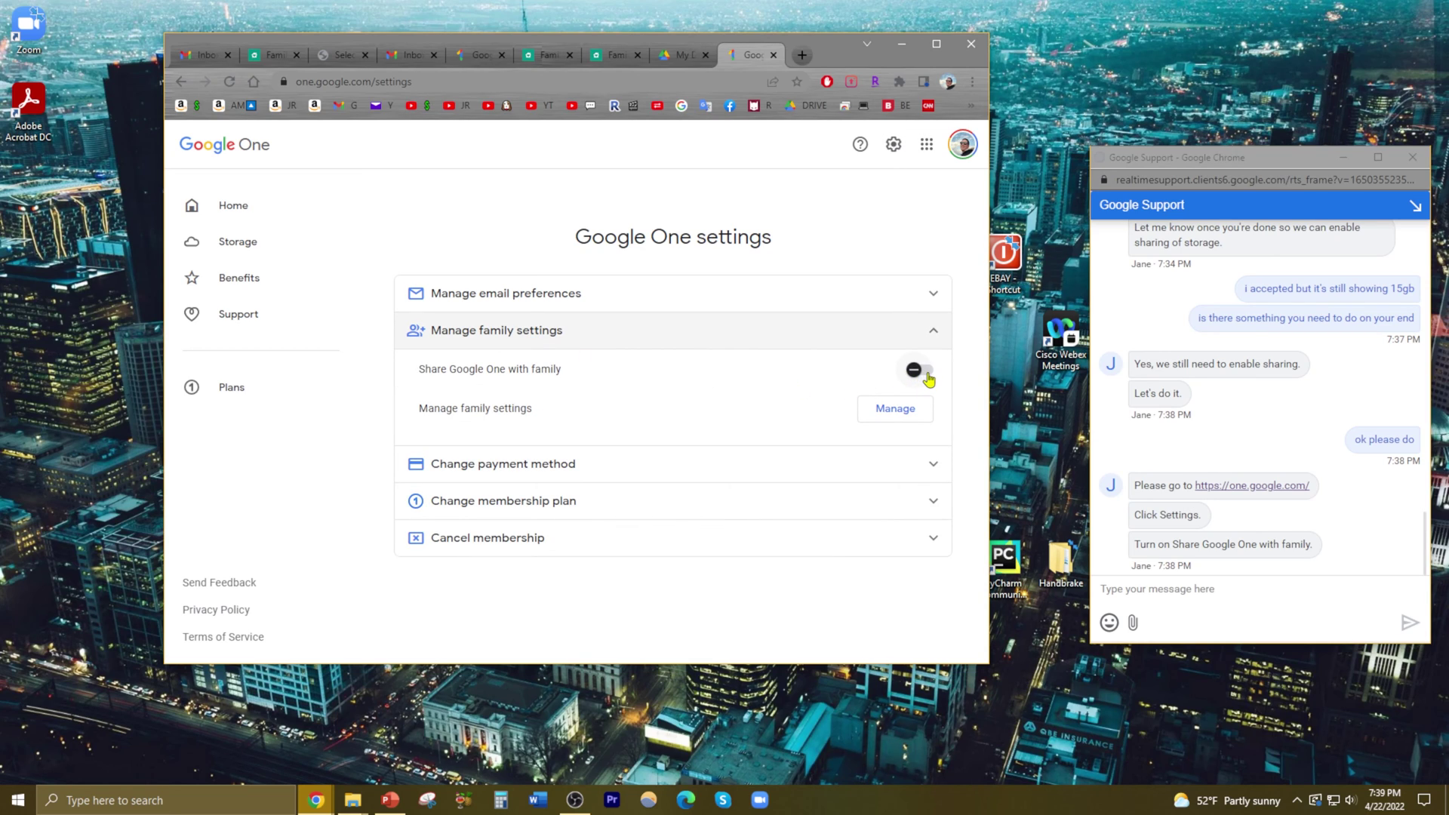
{"action": "left_click", "coordinate": [923, 372]}
Tell the support agent it's done and ask whether a refresh is needed
{"action": "left_click", "coordinate": [1234, 597]}
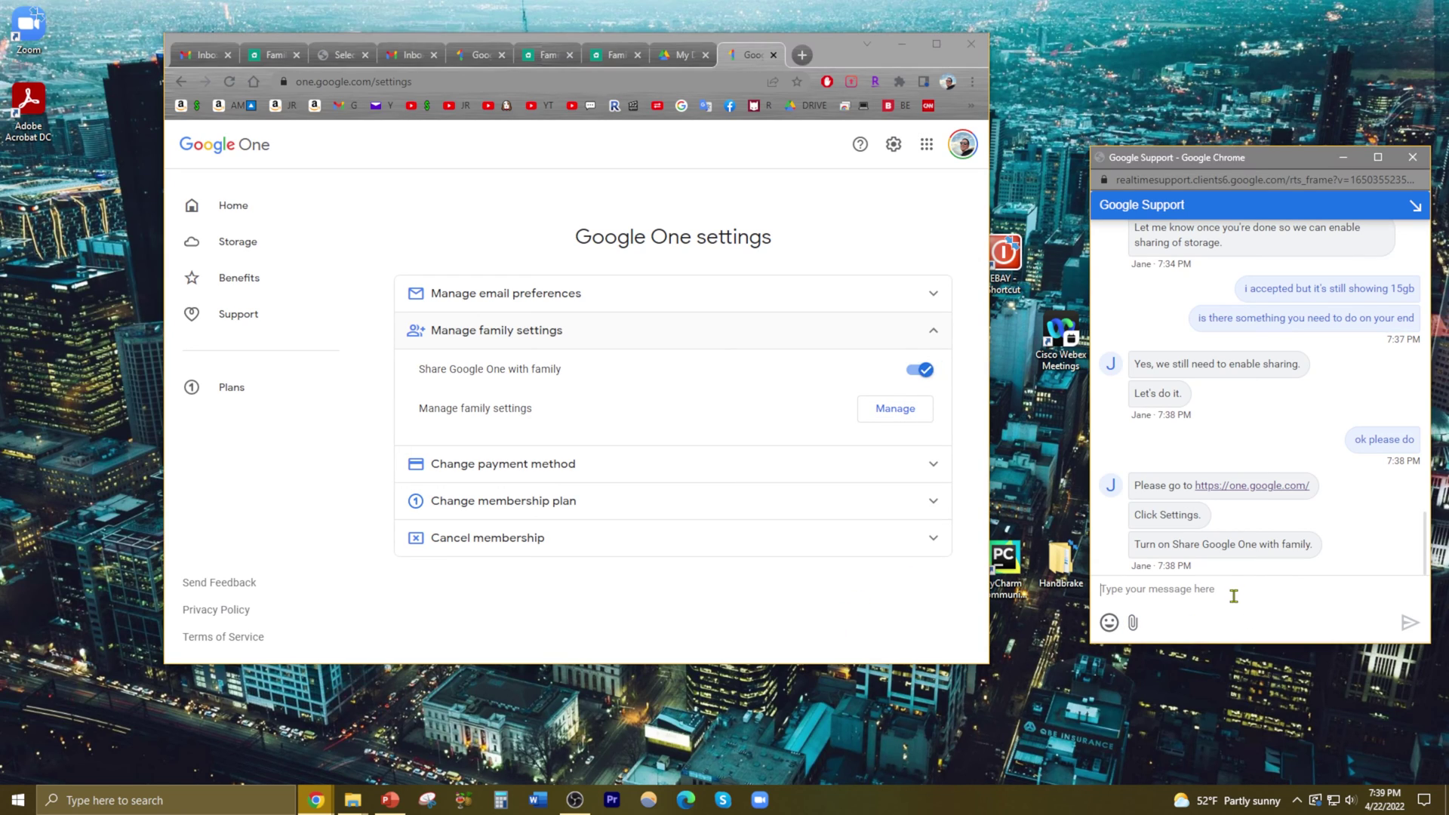
{"action": "type", "text": "ok its done"}
{"action": "key", "text": "Return"}
{"action": "type", "text": "do i need to "}
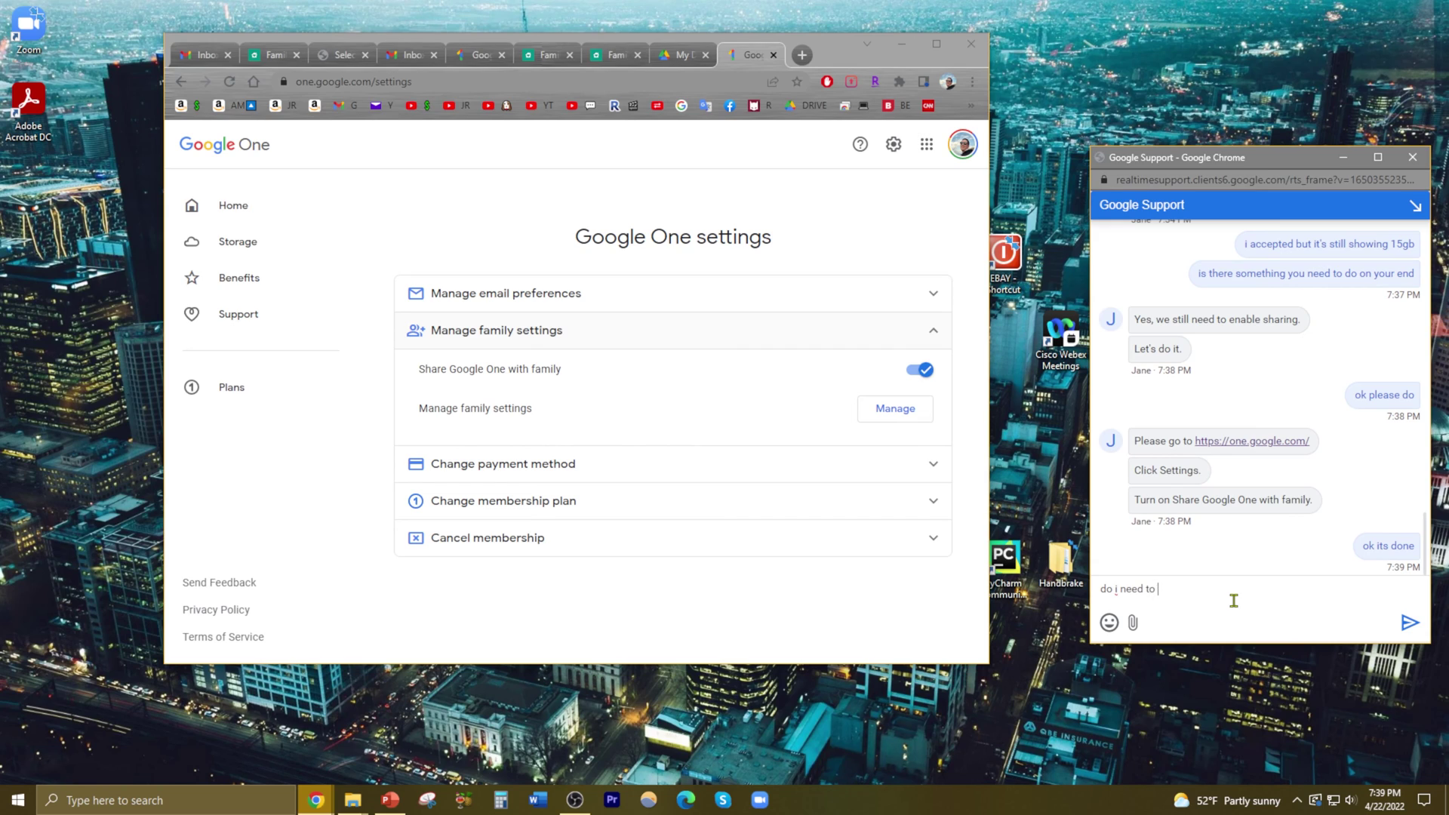
{"action": "type", "text": "refresh"}
{"action": "key", "text": "Return"}
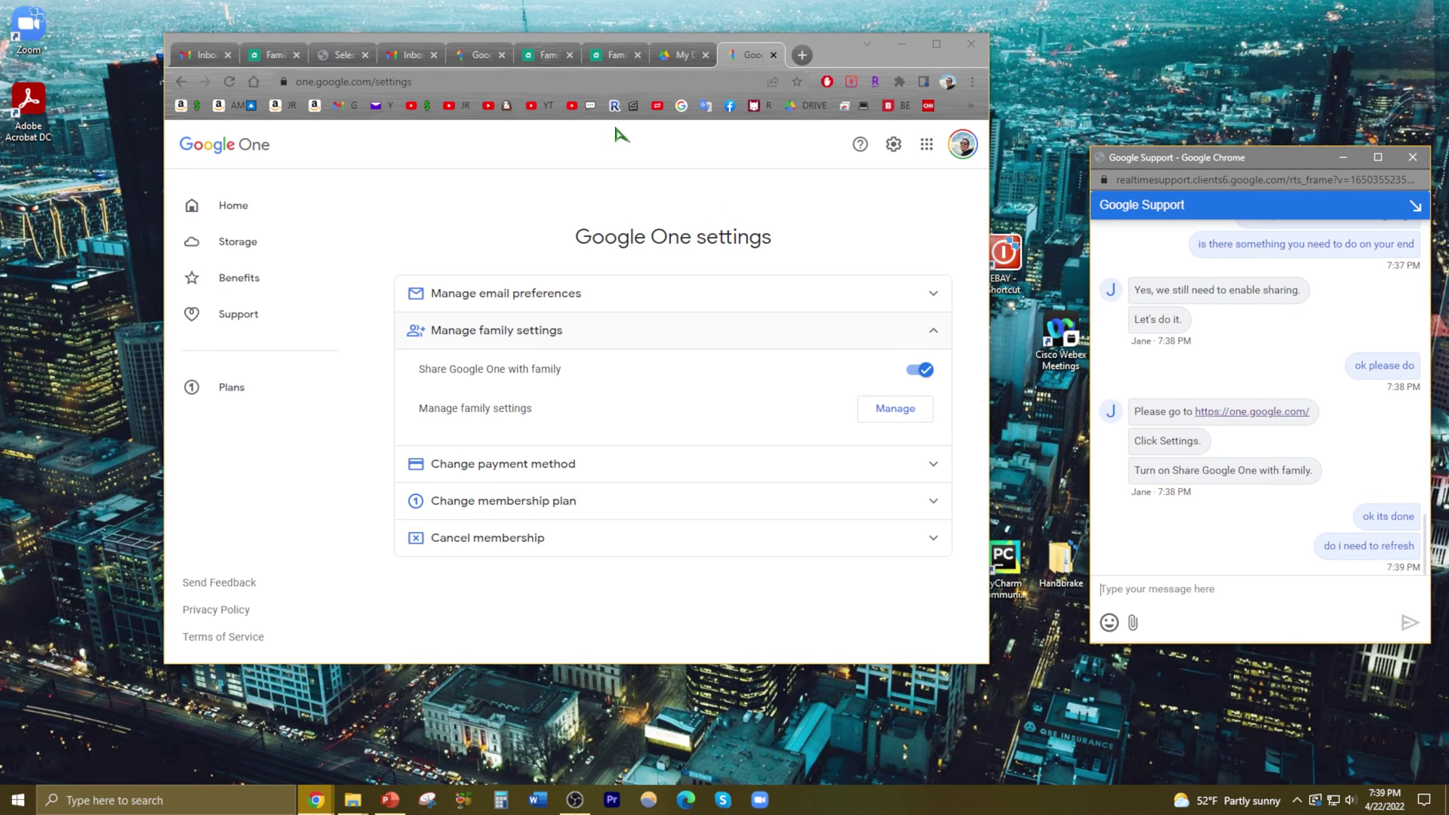
Read the Google One family-sharing confirmation email in the Gmail inbox, full screen
{"action": "left_click", "coordinate": [186, 62]}
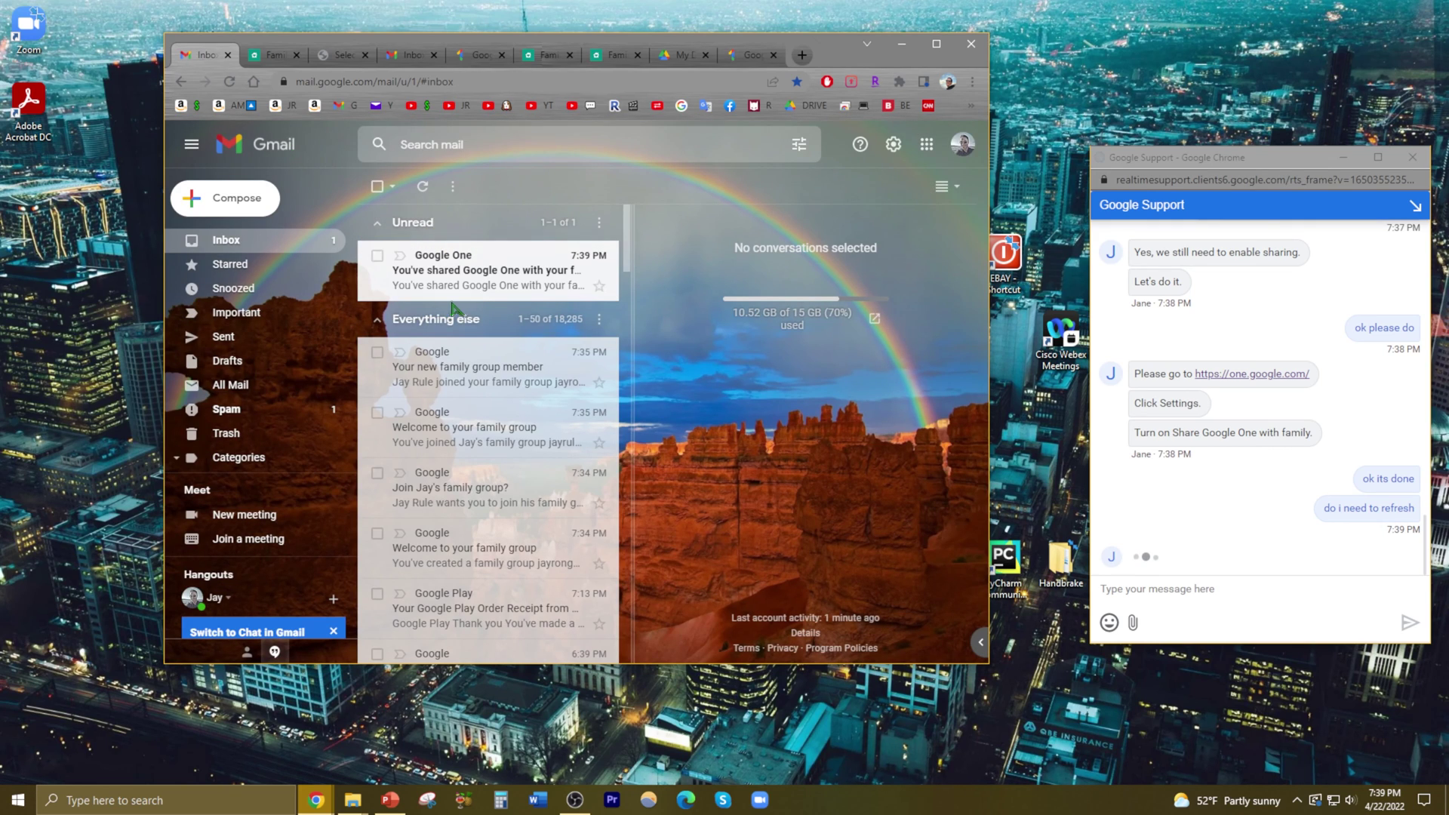
{"action": "left_click", "coordinate": [450, 292]}
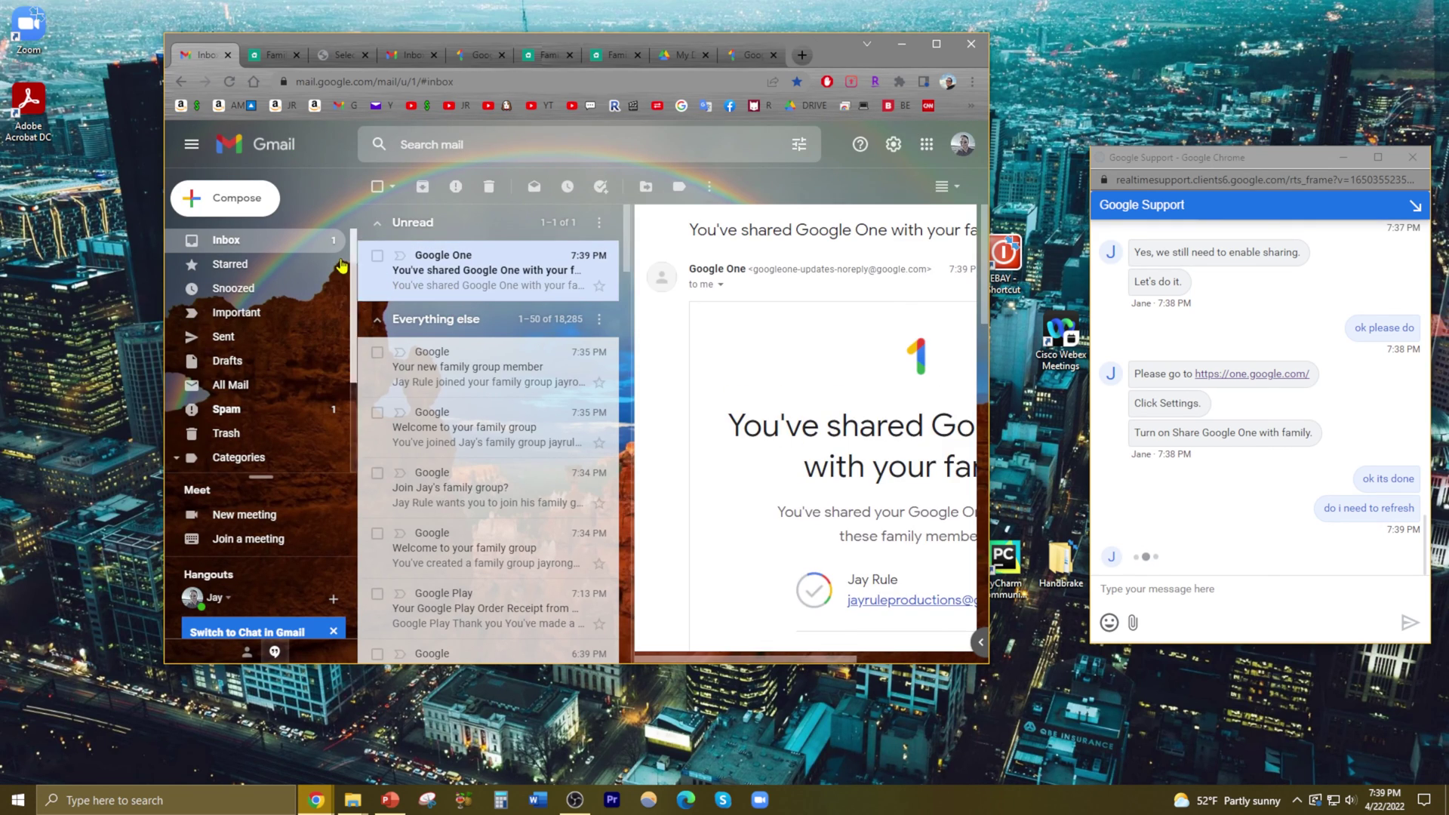
{"action": "left_click", "coordinate": [936, 43]}
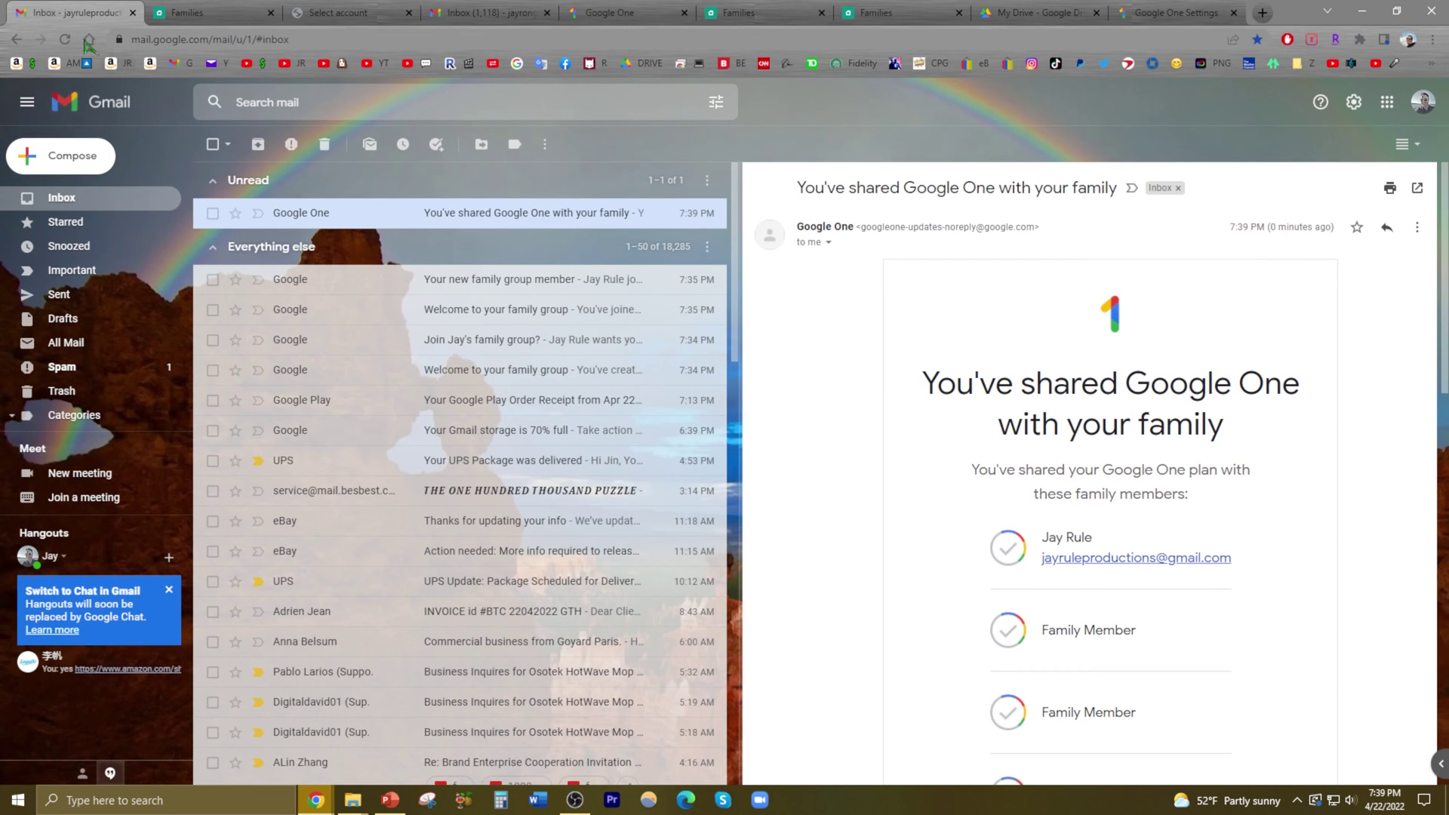
Reload Gmail so the inbox reports 10.52 GB of 100 GB used
{"action": "left_click", "coordinate": [67, 46]}
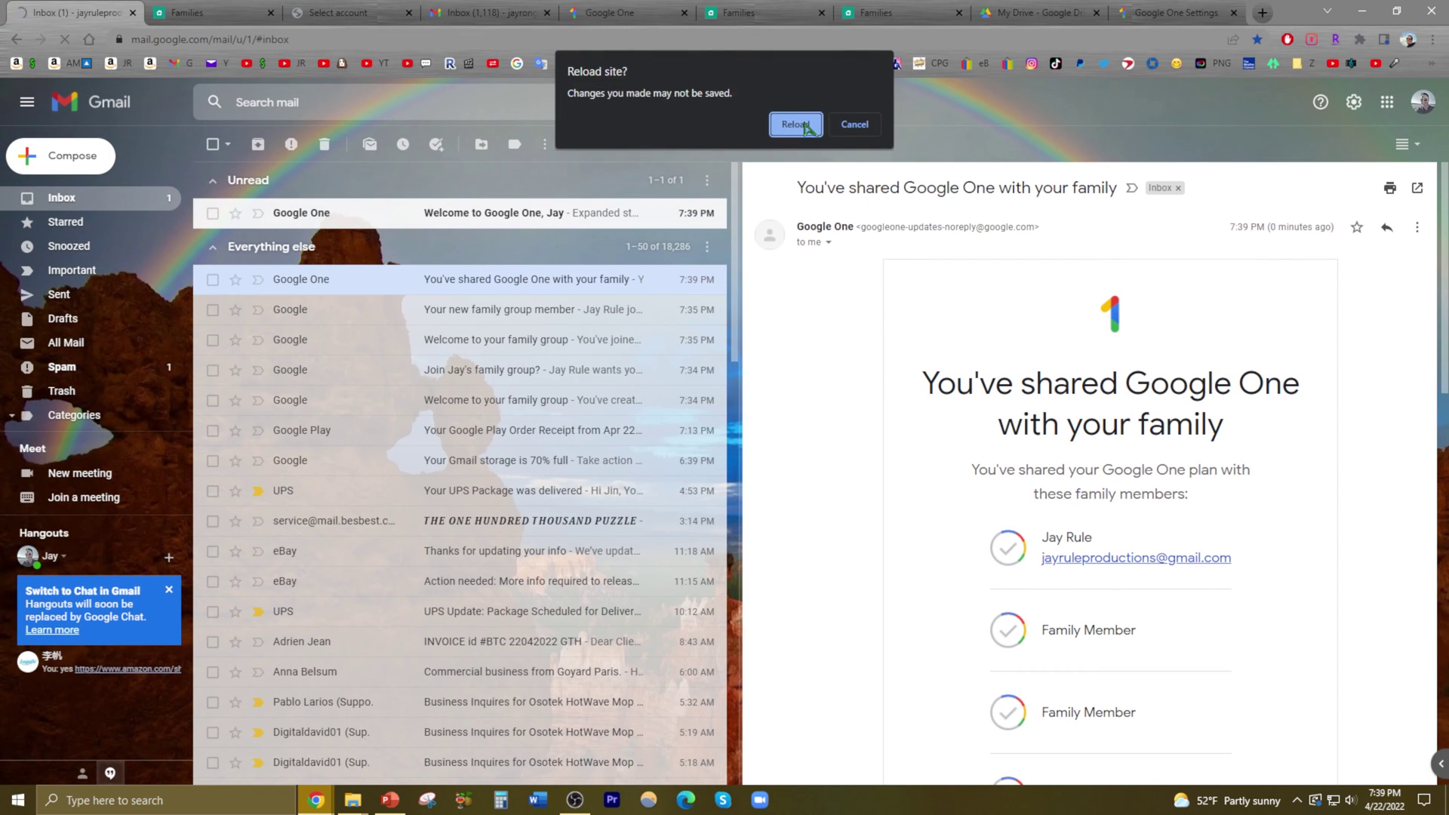
{"action": "left_click", "coordinate": [809, 128]}
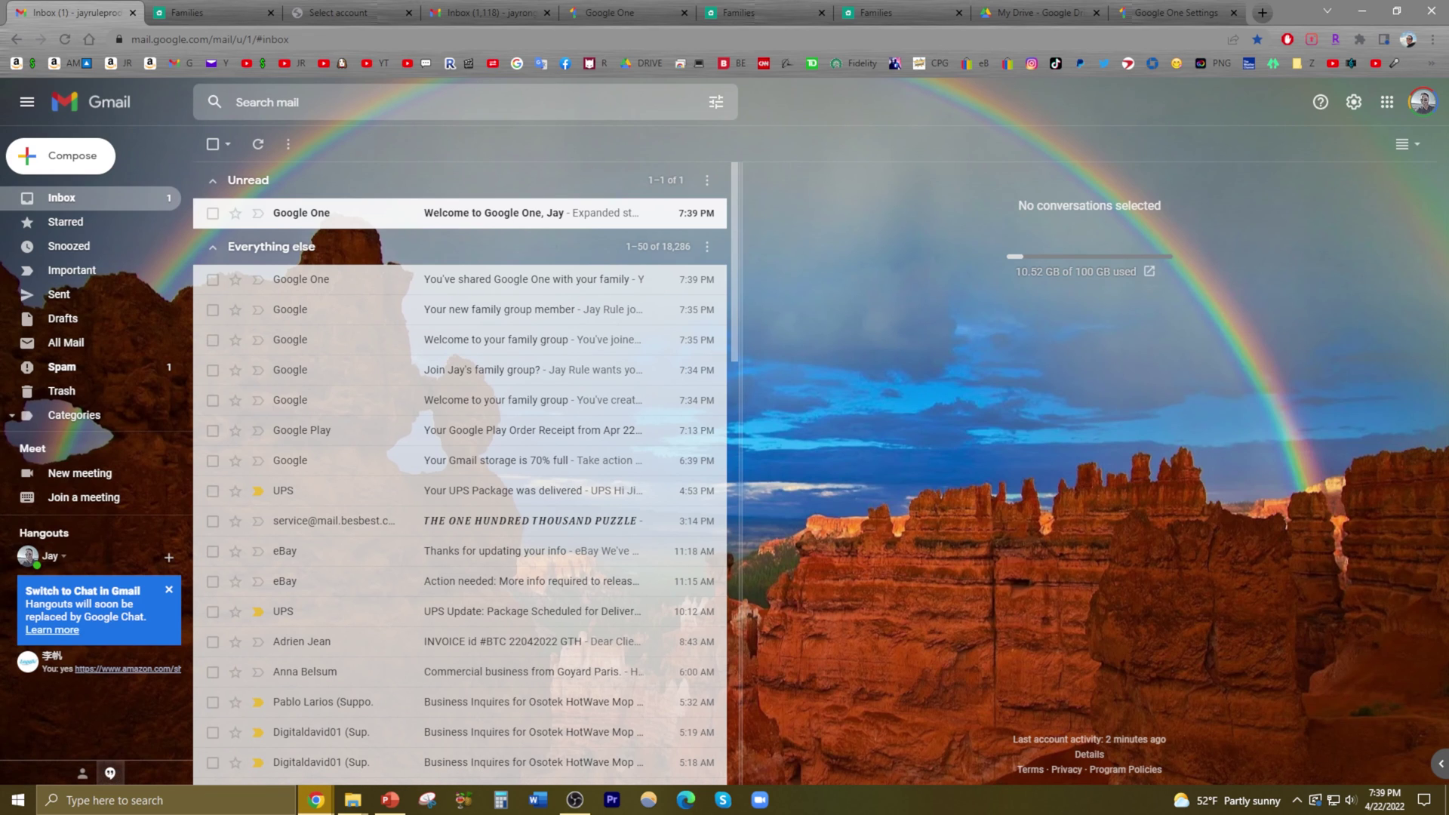
Bring the Google Support chat back in front and get ready to reply
{"action": "key", "text": "alt+Tab"}
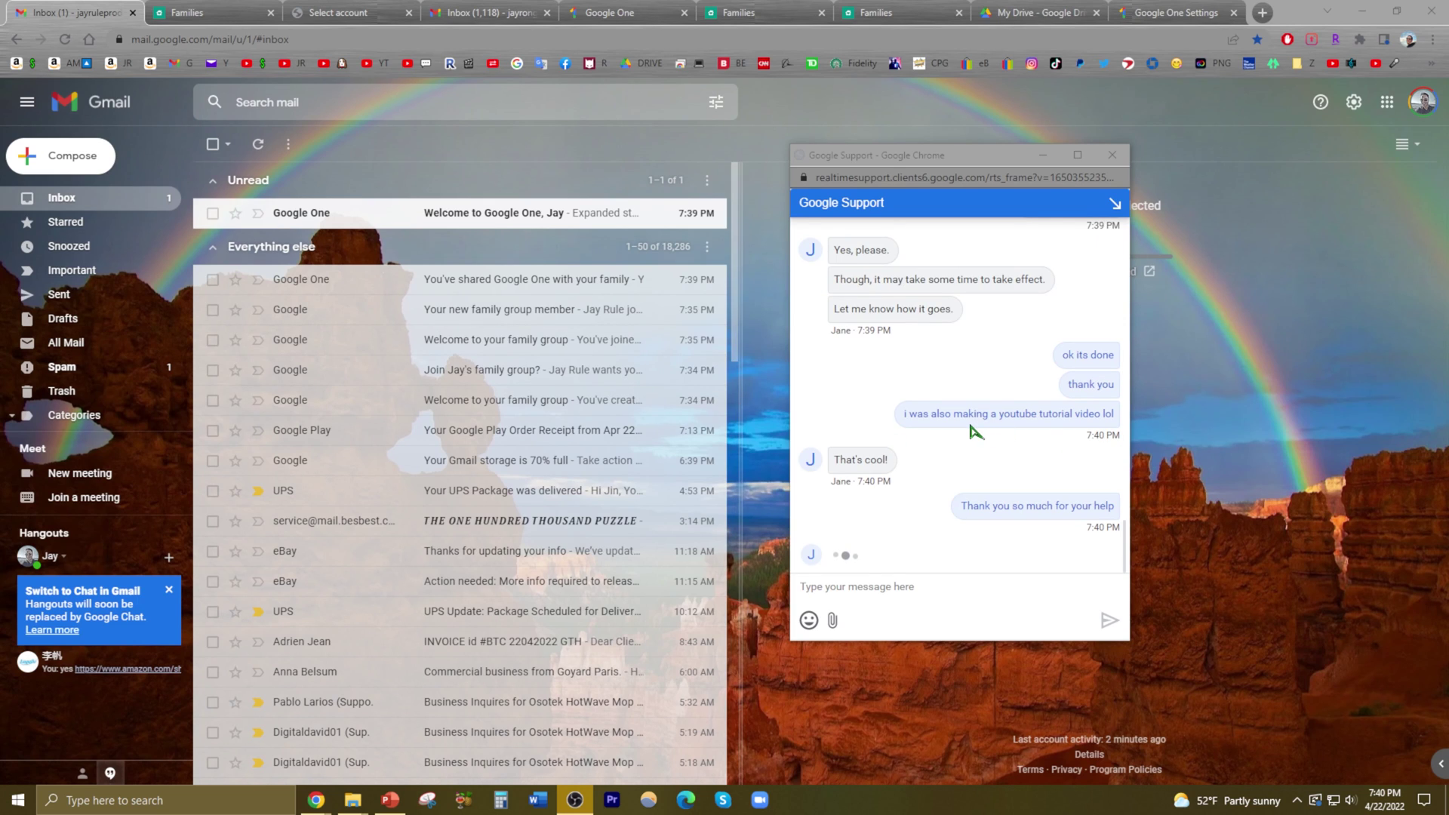
{"action": "left_click", "coordinate": [946, 592]}
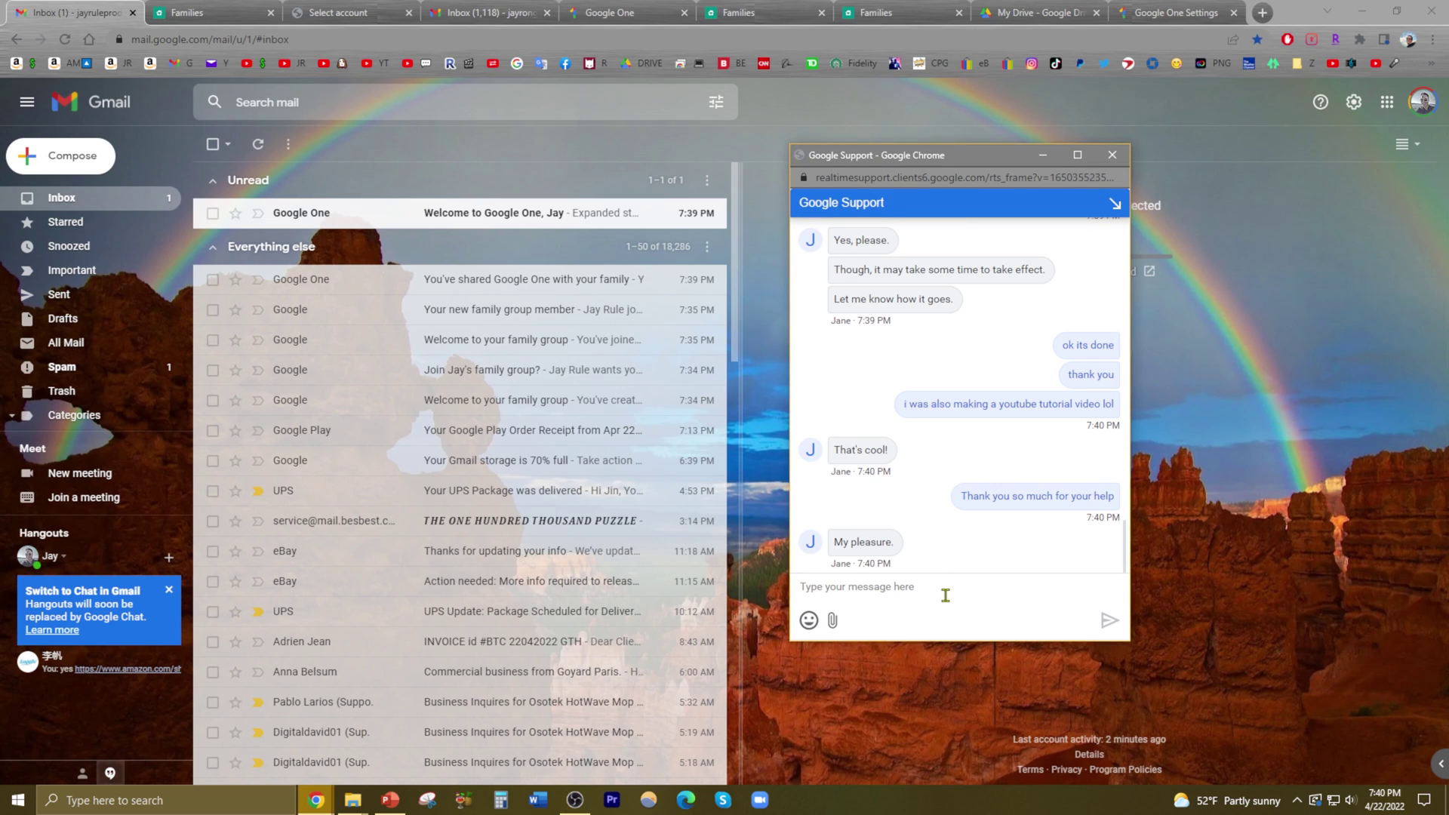